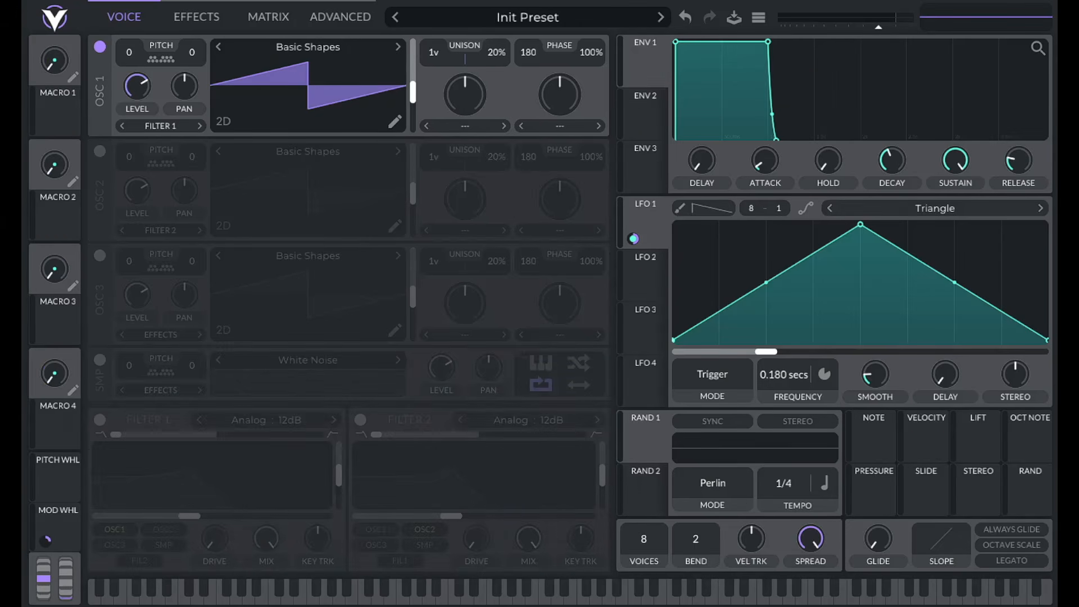
Initialize the preset and load the Factory wavetable Harmonic Series into oscillator 1.
left_click(758, 18)
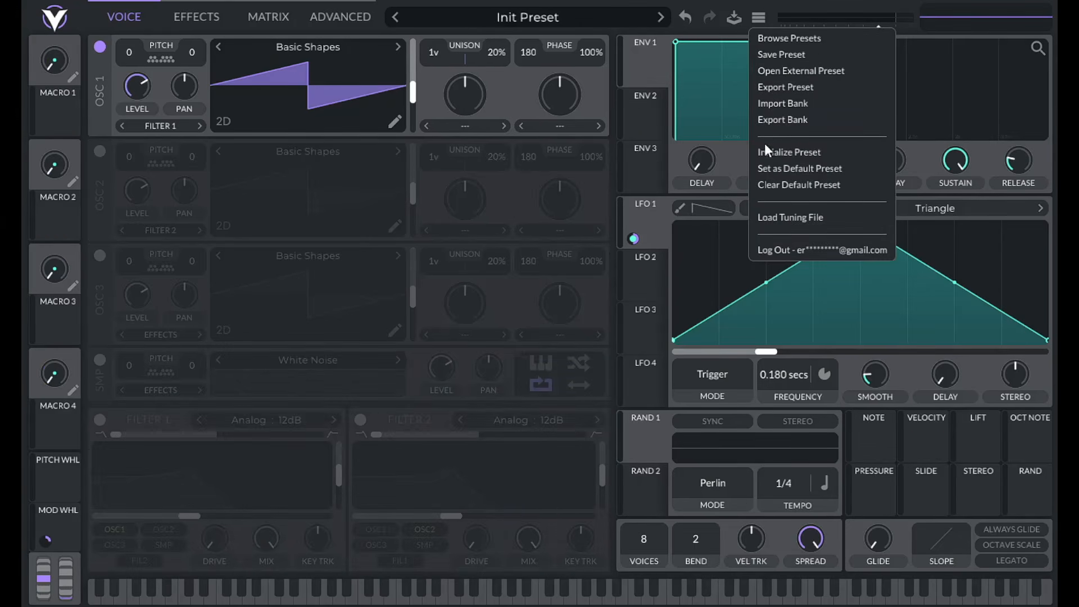
left_click(781, 152)
left_click(277, 46)
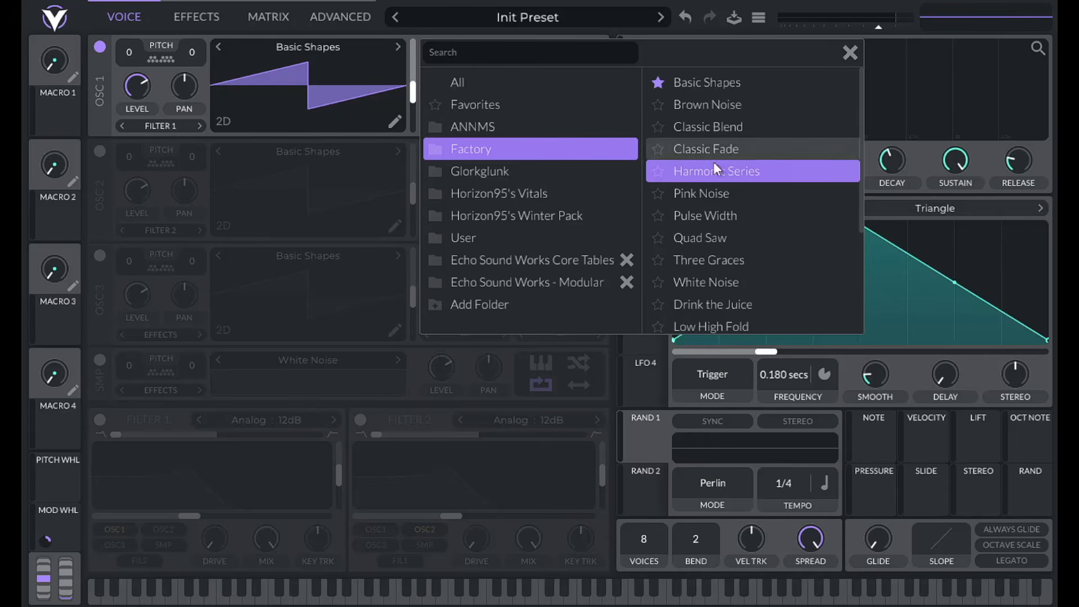
left_click(744, 172)
left_click(849, 52)
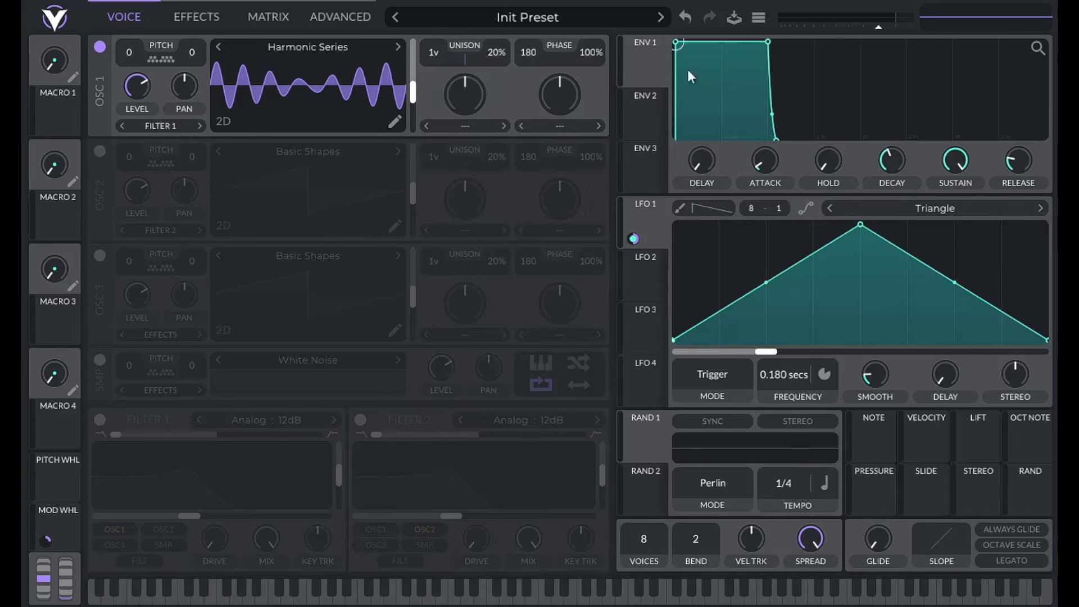
Set oscillator 1's wavetable position to frame 0.
left_click_drag(413, 92, 413, 141)
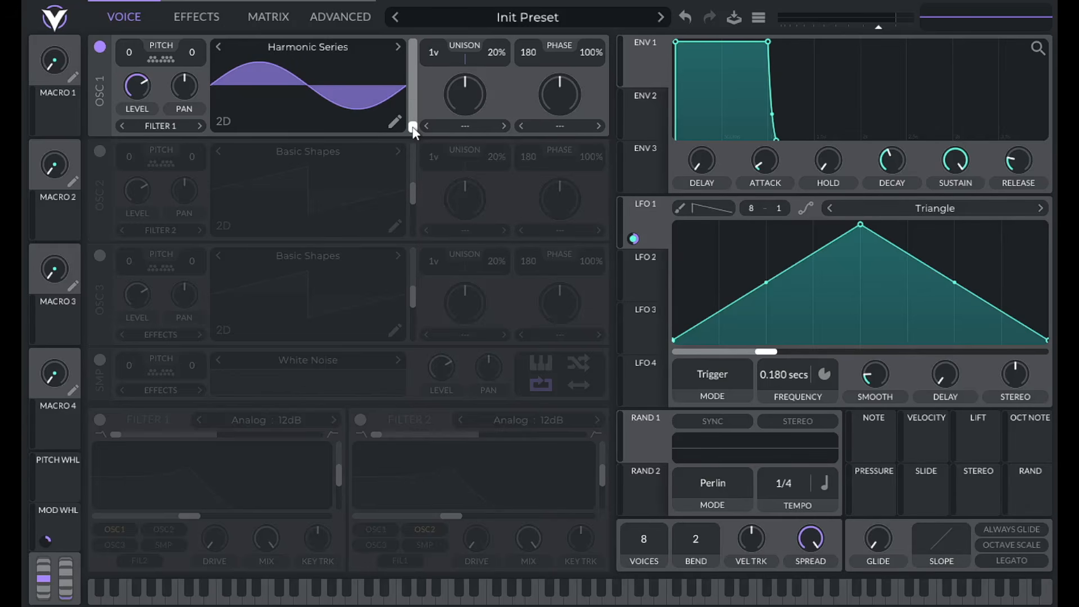
mouse_move(413, 131)
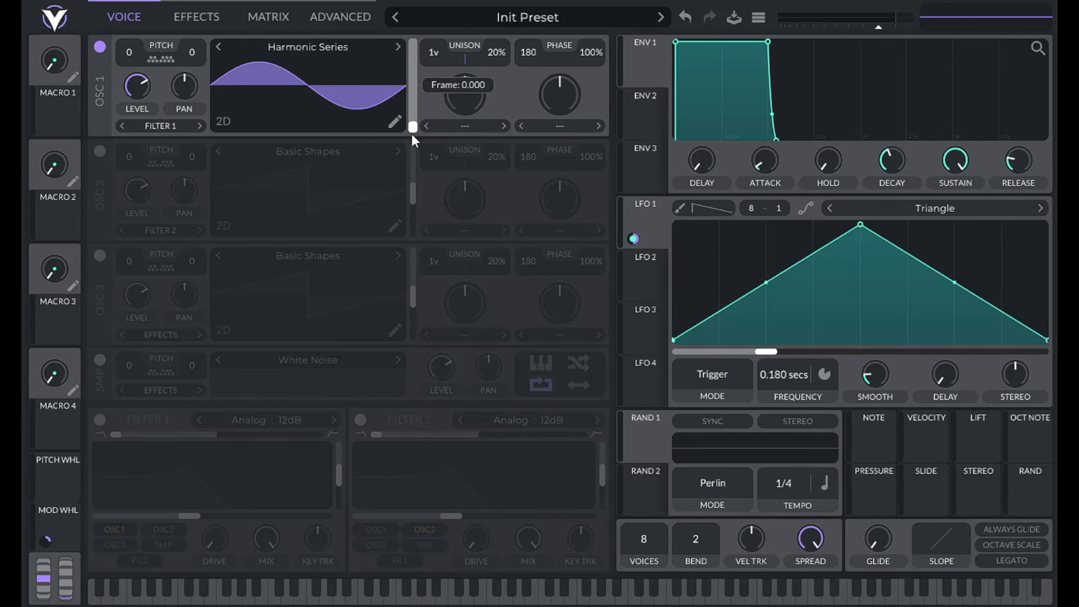
left_click_drag(411, 134, 410, 136)
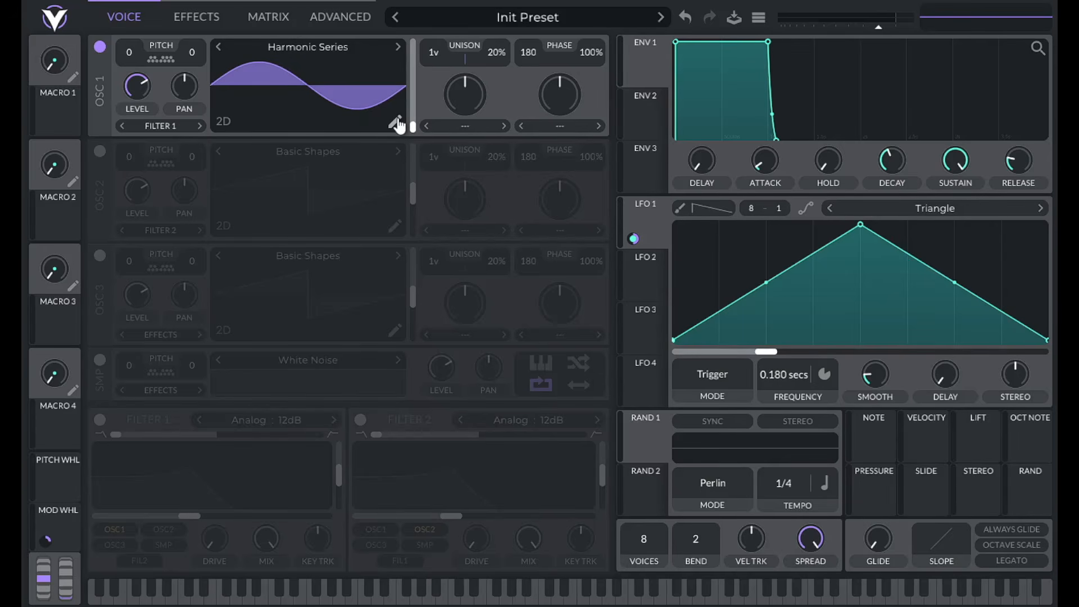
Open oscillator 1's wavetable for editing and remove every Wave Source keyframe except the first two.
left_click(397, 124)
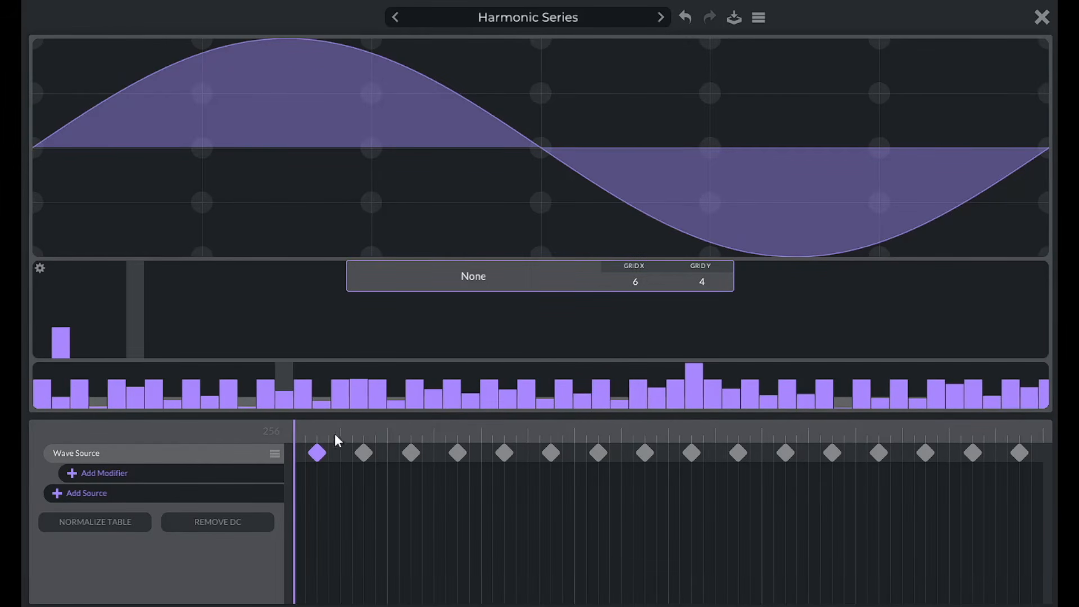
left_click(367, 454)
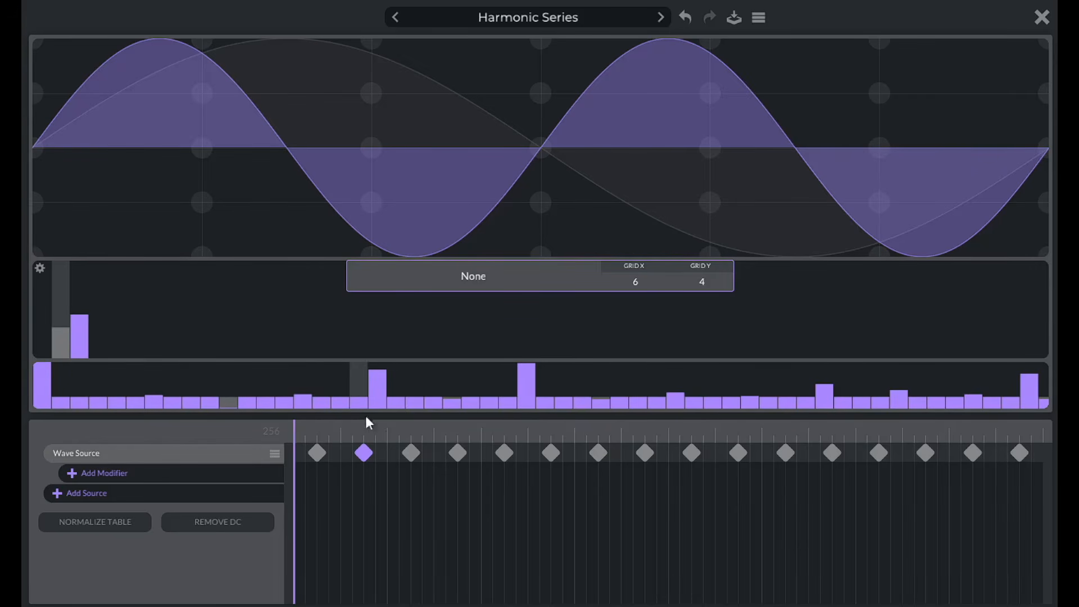
right_click(413, 454)
left_click(434, 462)
right_click(454, 454)
left_click(477, 460)
right_click(504, 453)
left_click(542, 457)
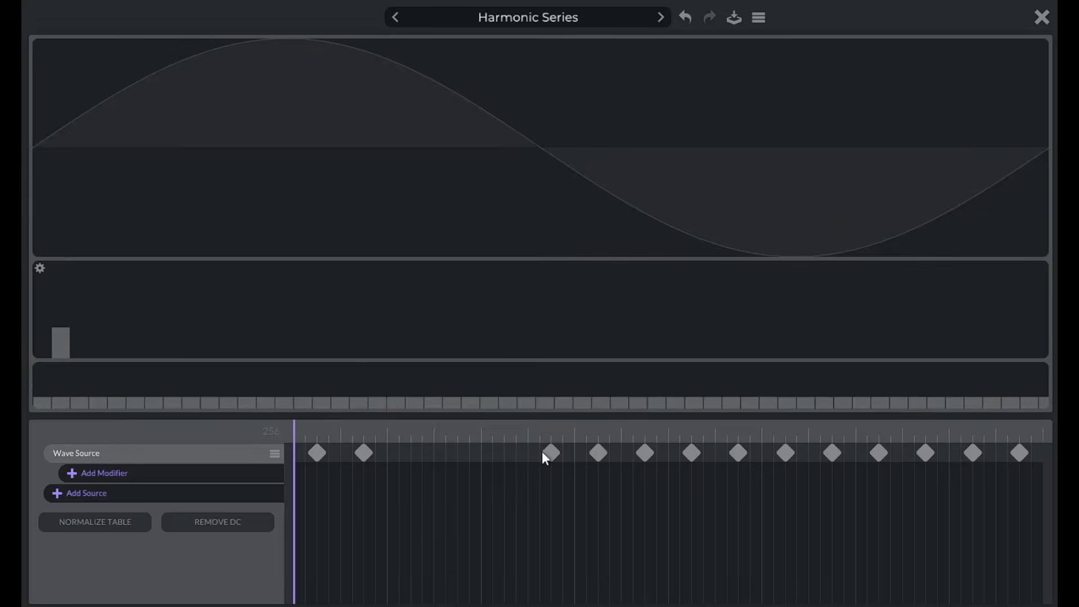
right_click(550, 453)
left_click(571, 457)
right_click(598, 452)
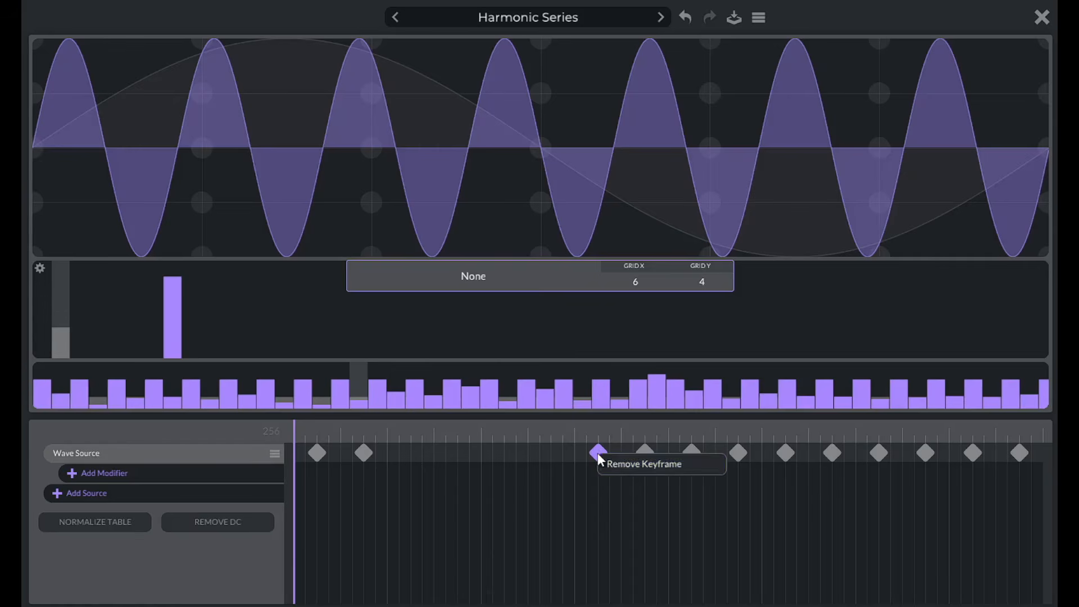
left_click(615, 461)
right_click(647, 452)
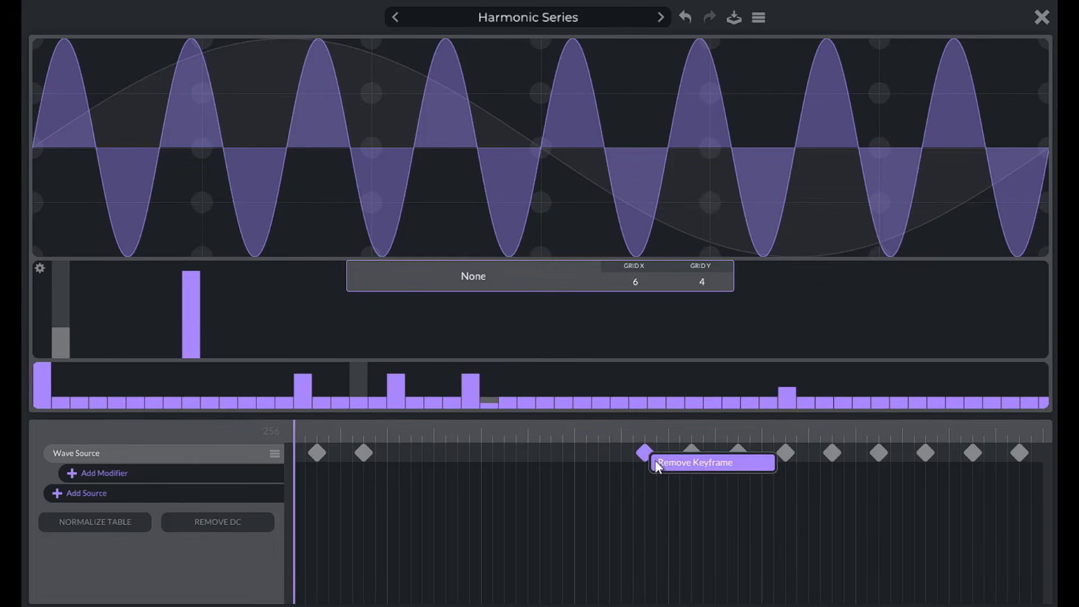
left_click(657, 461)
right_click(689, 450)
left_click(697, 461)
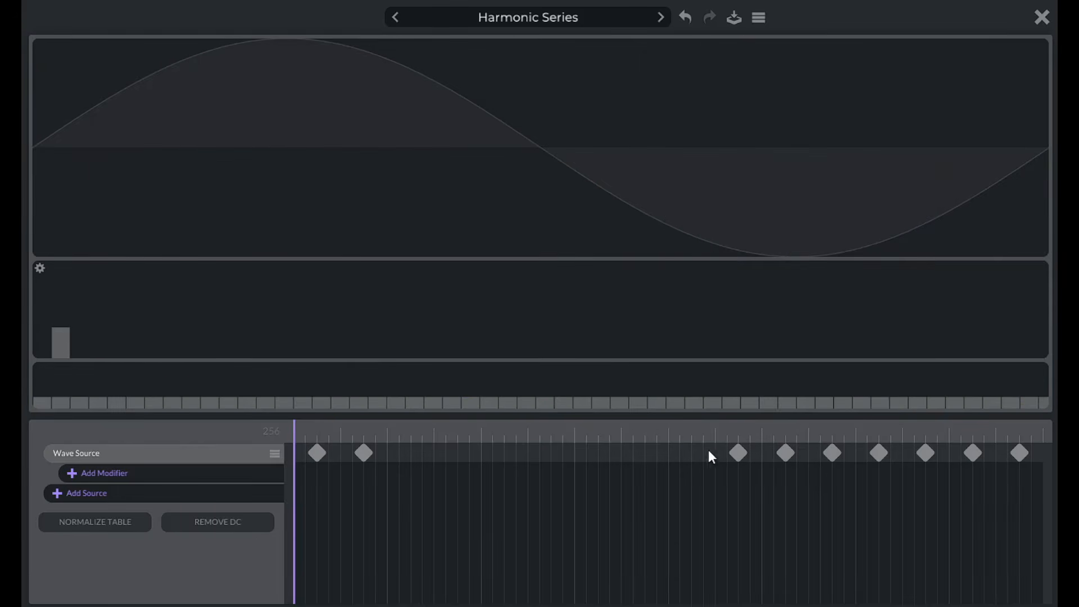
right_click(740, 450)
left_click(753, 461)
right_click(785, 452)
left_click(798, 461)
right_click(833, 453)
left_click(837, 461)
right_click(879, 451)
left_click(882, 462)
right_click(924, 452)
left_click(959, 459)
right_click(979, 452)
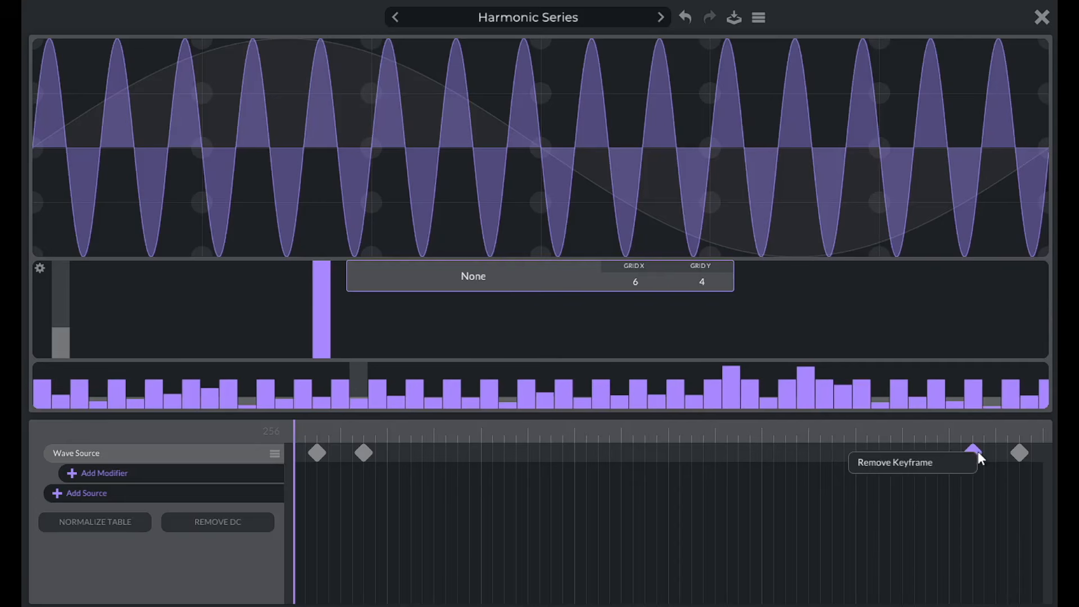
left_click(978, 458)
right_click(973, 455)
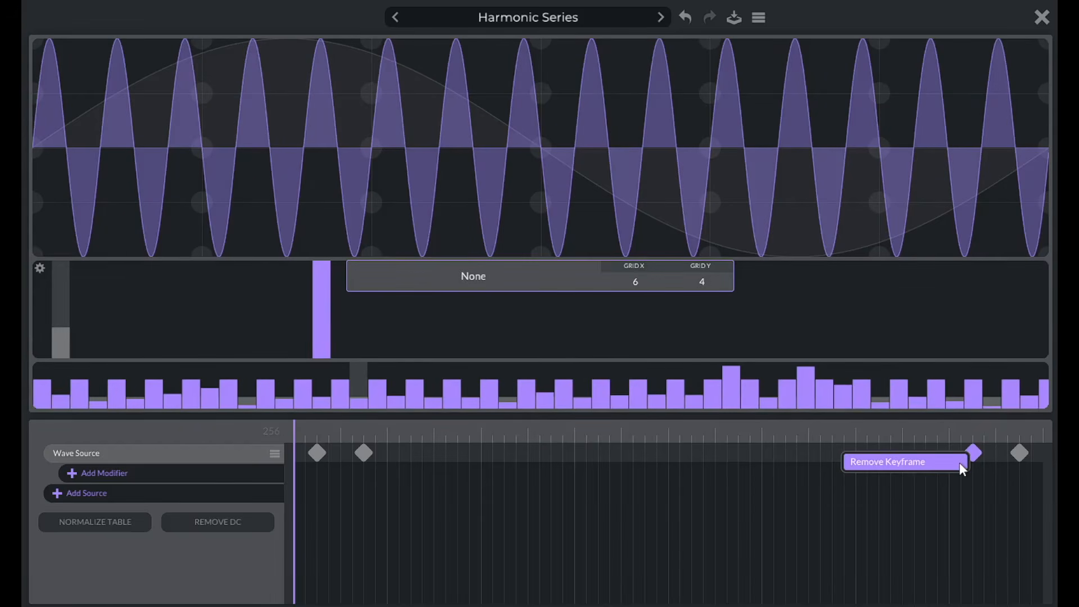
left_click(959, 462)
right_click(1018, 452)
left_click(1001, 460)
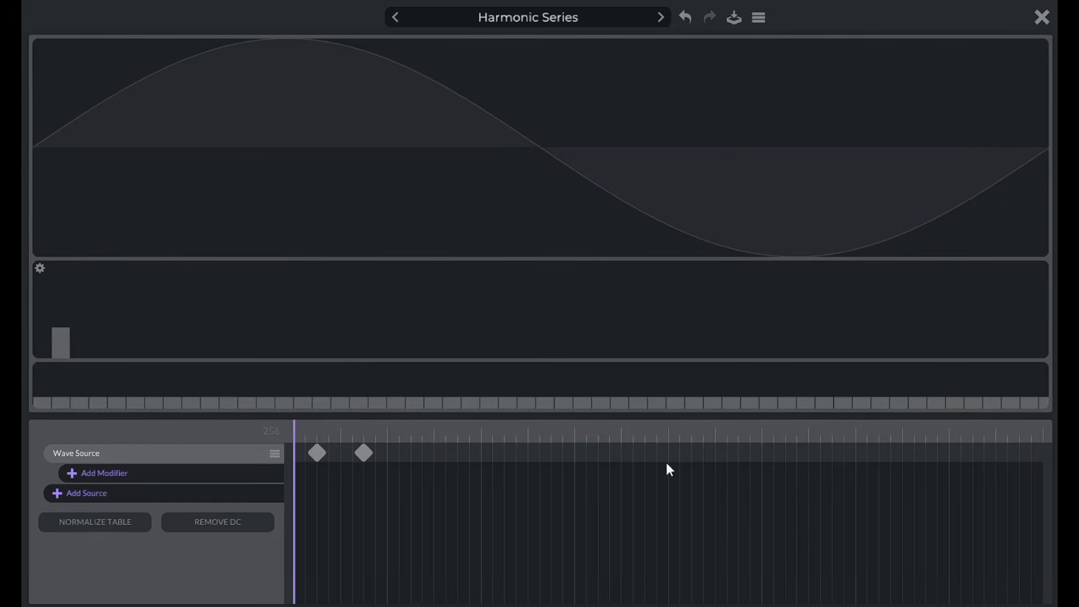
Move the second Wave Source keyframe to position 256 and the first to position 0, and close the wavetable editor.
left_click_drag(365, 453, 1043, 453)
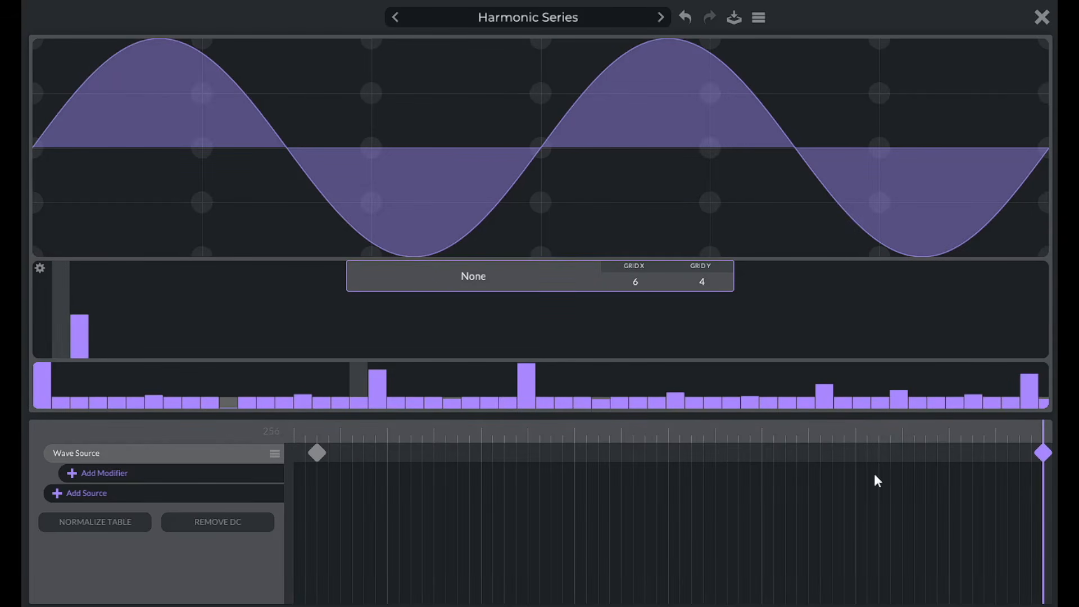
left_click_drag(311, 455, 241, 451)
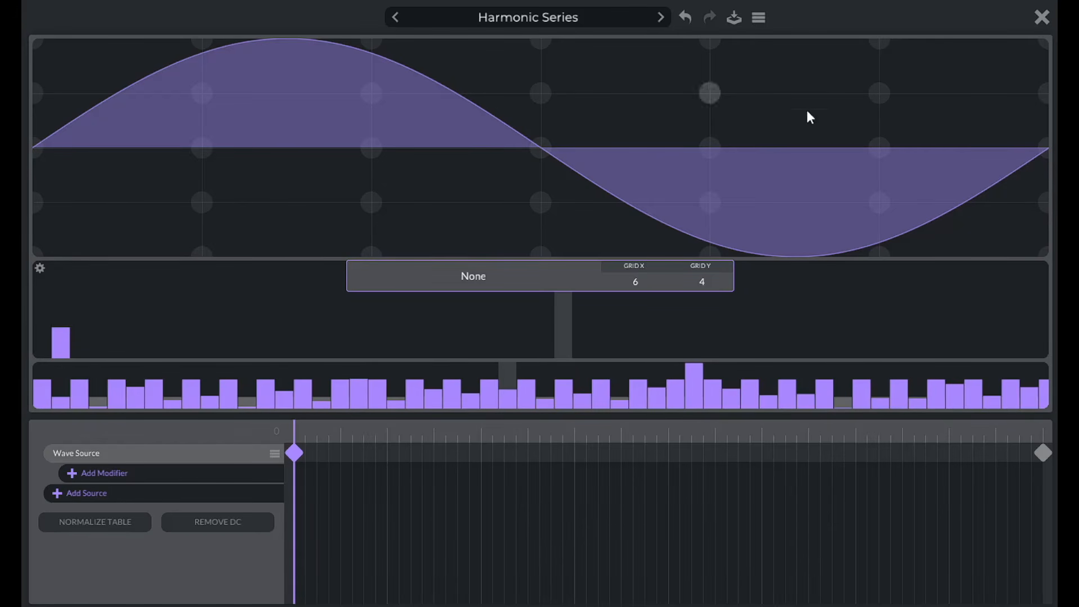
left_click(1041, 18)
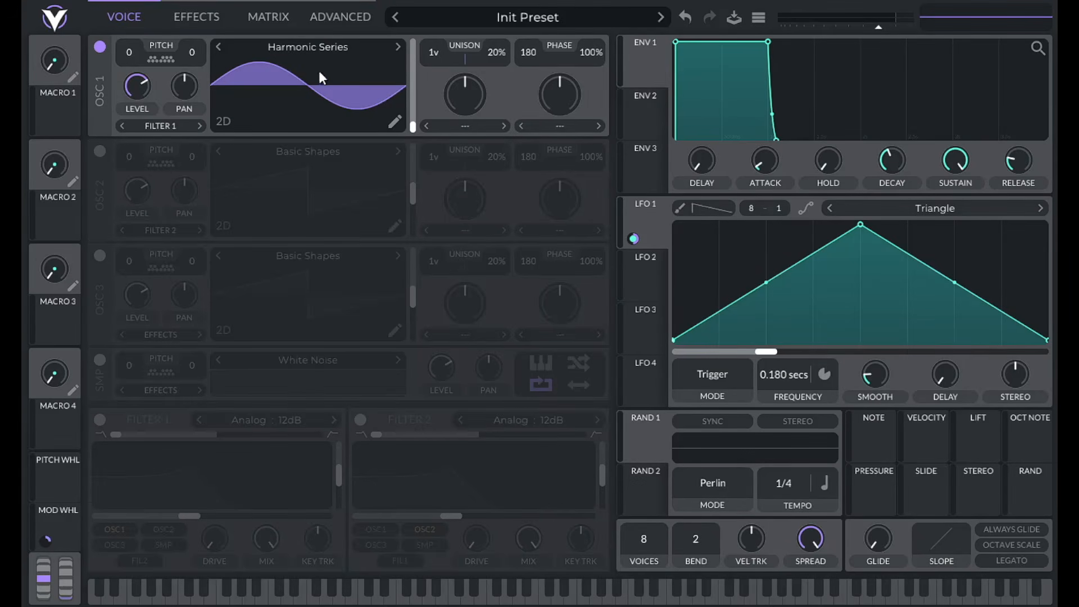
mouse_move(412, 125)
left_mouse_down()
mouse_move(415, 19)
mouse_move(417, 79)
mouse_move(410, 120)
mouse_move(398, 121)
left_mouse_up()
Reopen the wavetable editor, add a Wave Warp modifier to the Wave Source and create a warp keyframe at the timeline's end.
left_click(395, 122)
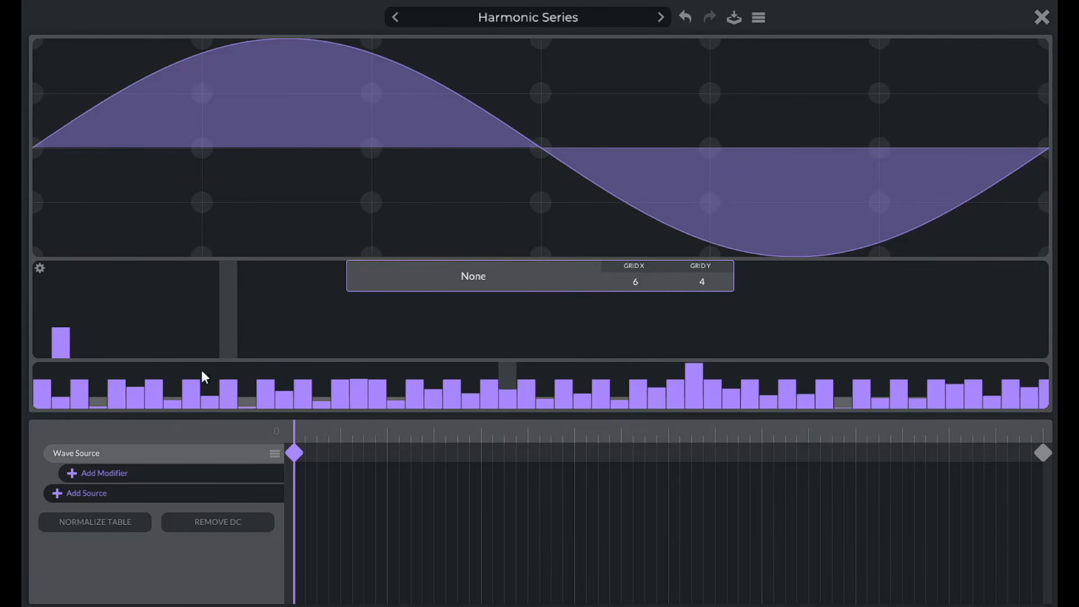
left_click(73, 478)
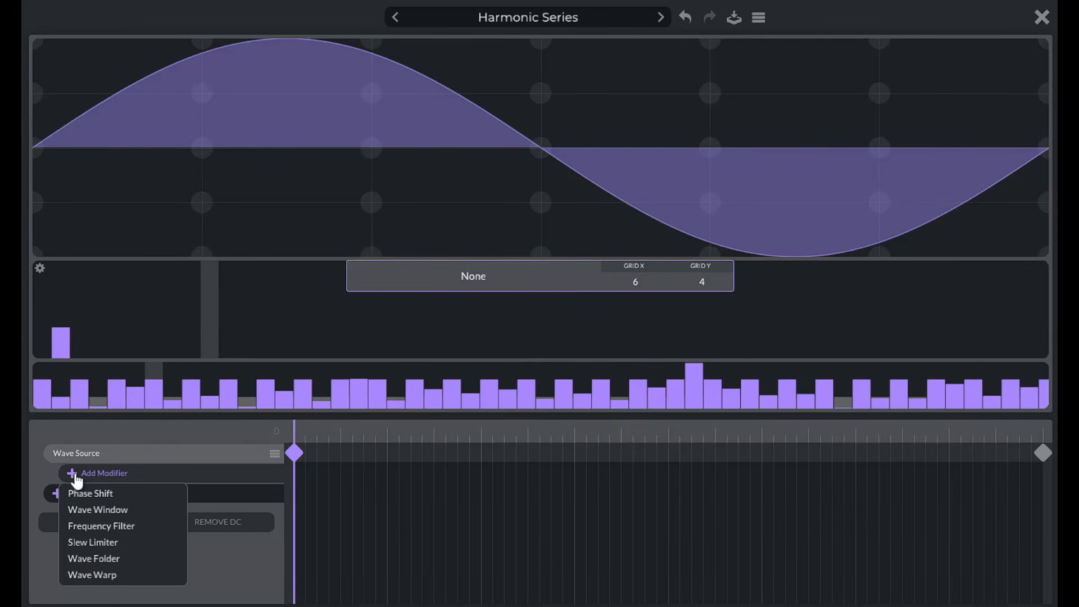
left_click(123, 572)
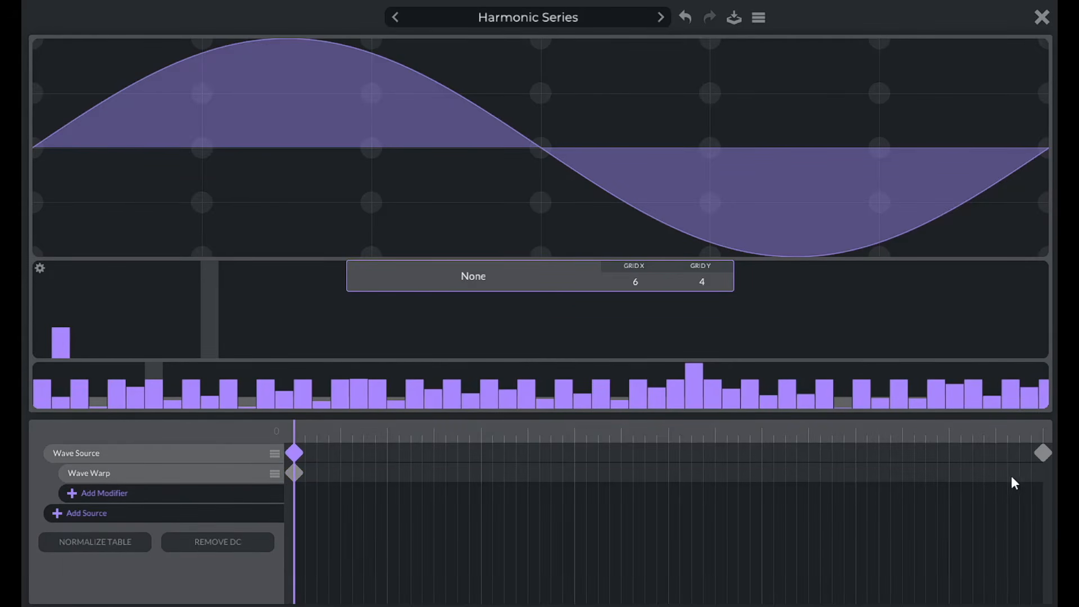
right_click(1039, 476)
left_click(1029, 483)
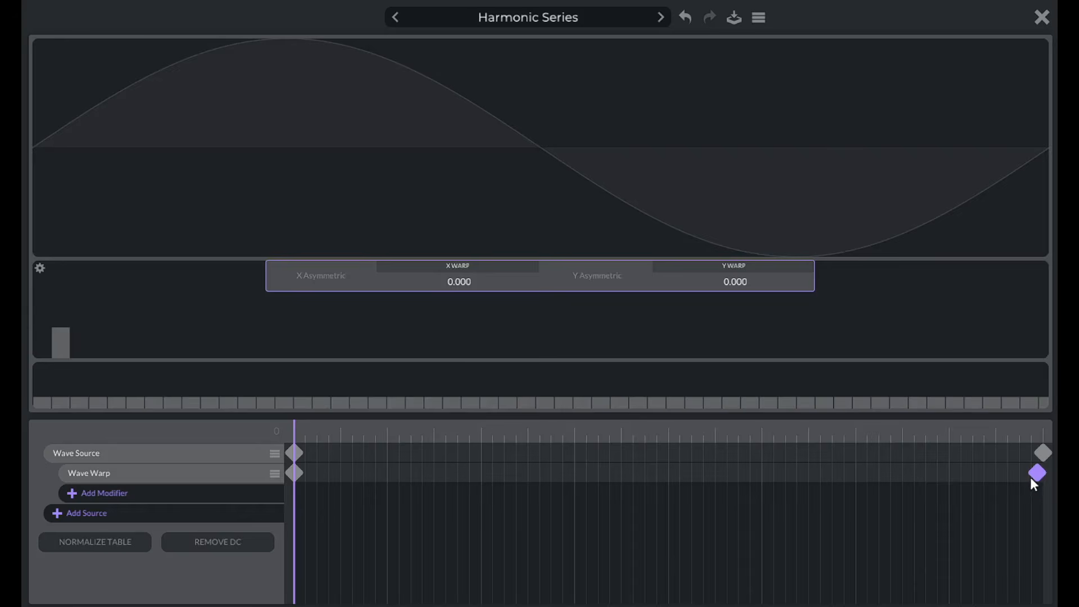
Set X Warp to 9 on the final Wave Warp keyframe and close the wavetable editor.
right_click(465, 283)
left_click(475, 308)
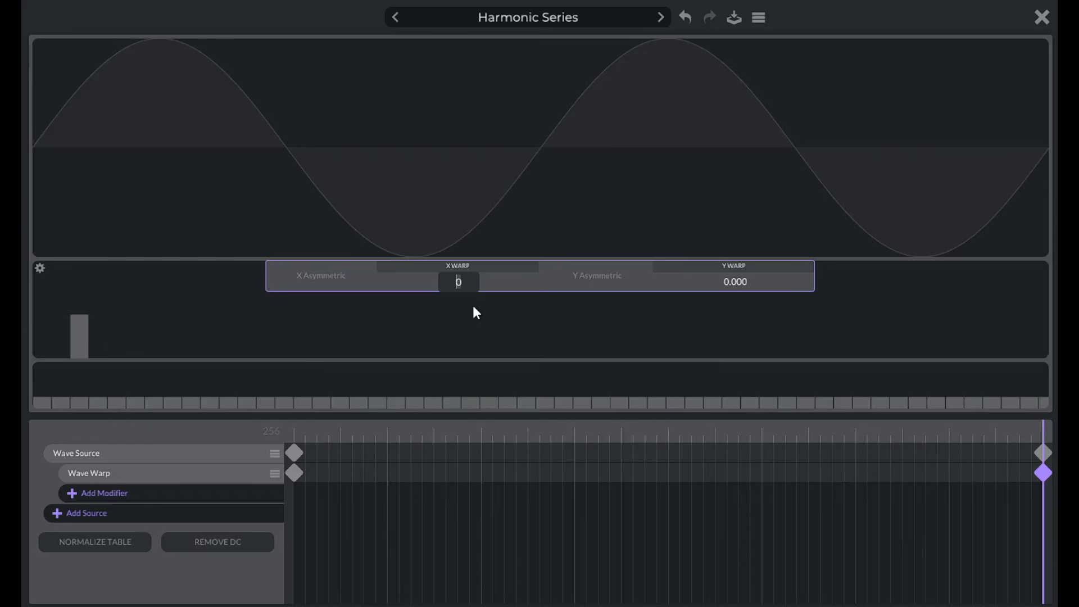
type("9")
key("Return")
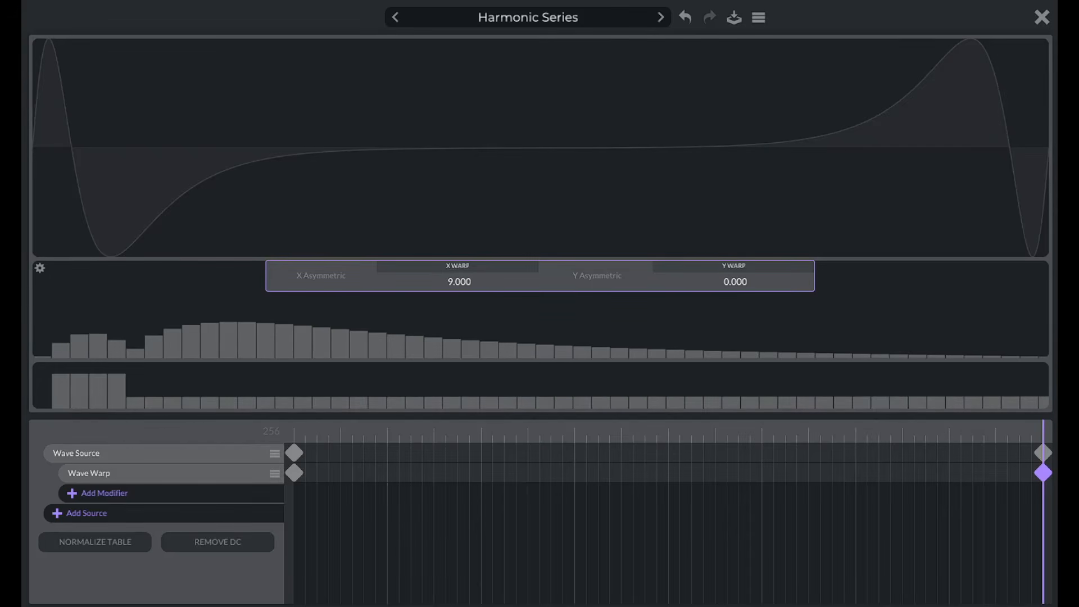
left_click(1041, 17)
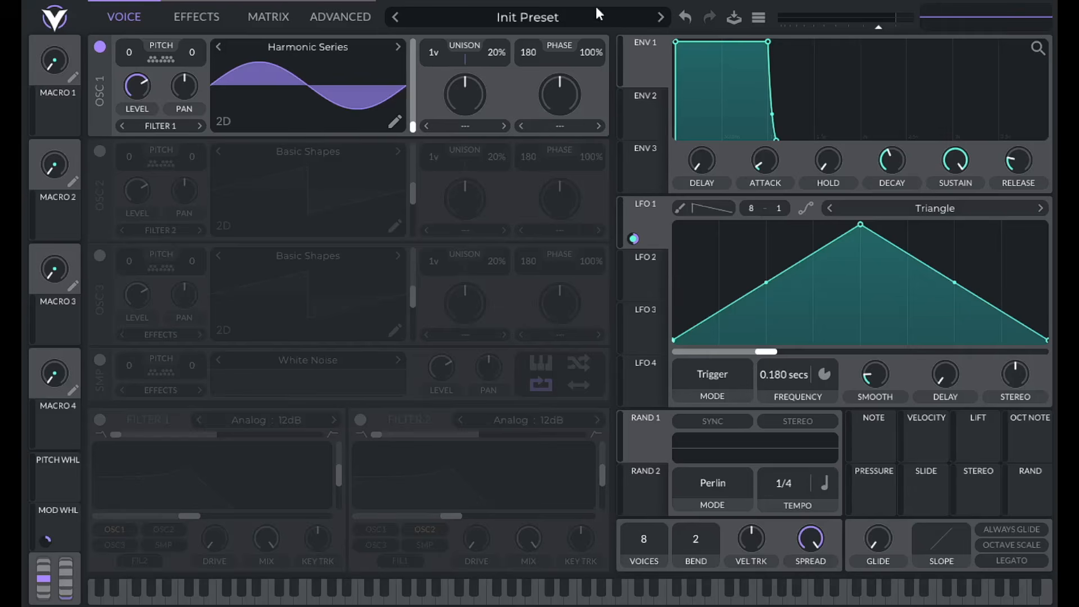
Sweep oscillator 1's wavetable position, check the starting Wave Warp keyframe in the editor, and return the position to the first frame.
mouse_move(414, 125)
left_mouse_down()
mouse_move(422, 19)
mouse_move(424, 56)
left_mouse_up()
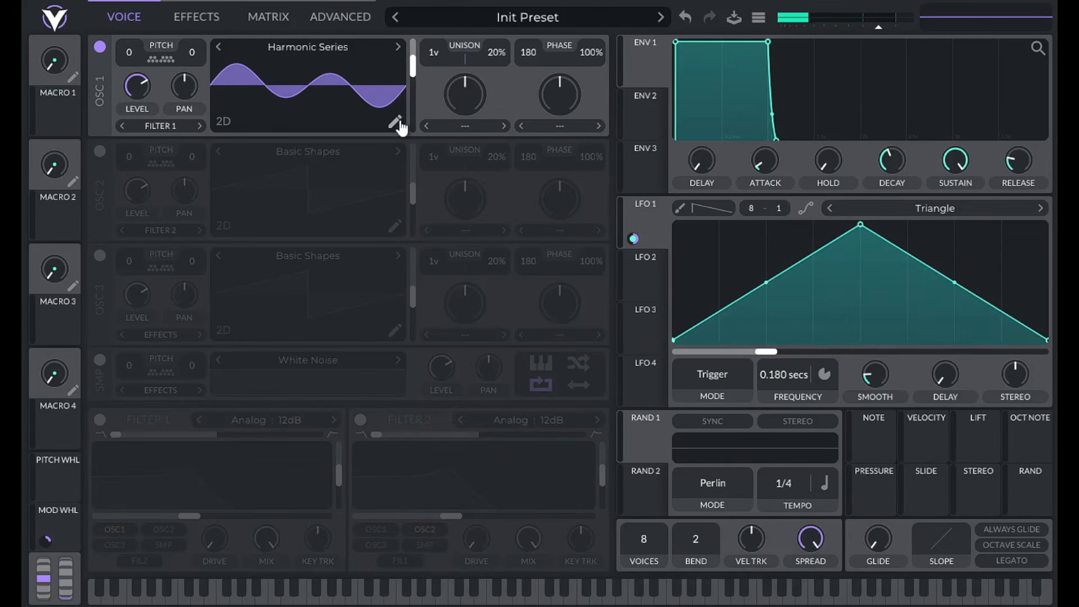
left_click(398, 125)
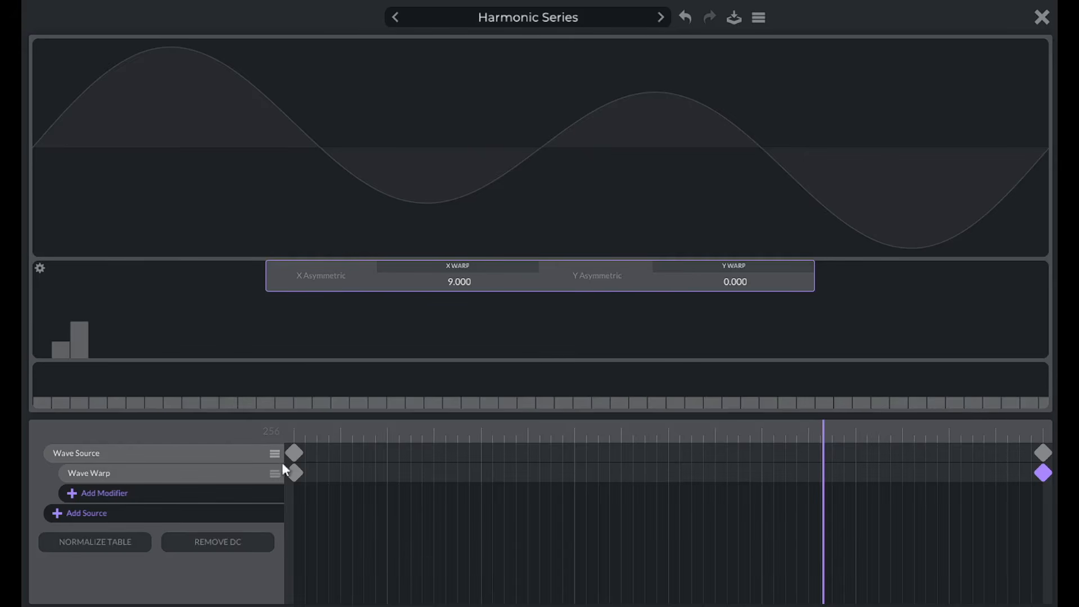
left_click(293, 474)
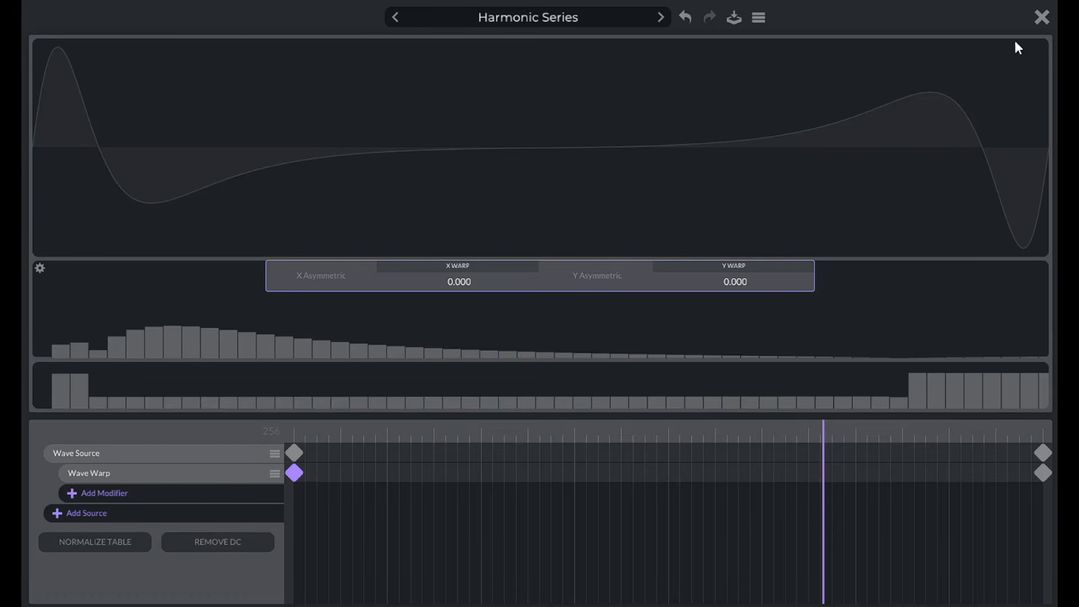
left_click(1042, 16)
left_click_drag(416, 75, 410, 227)
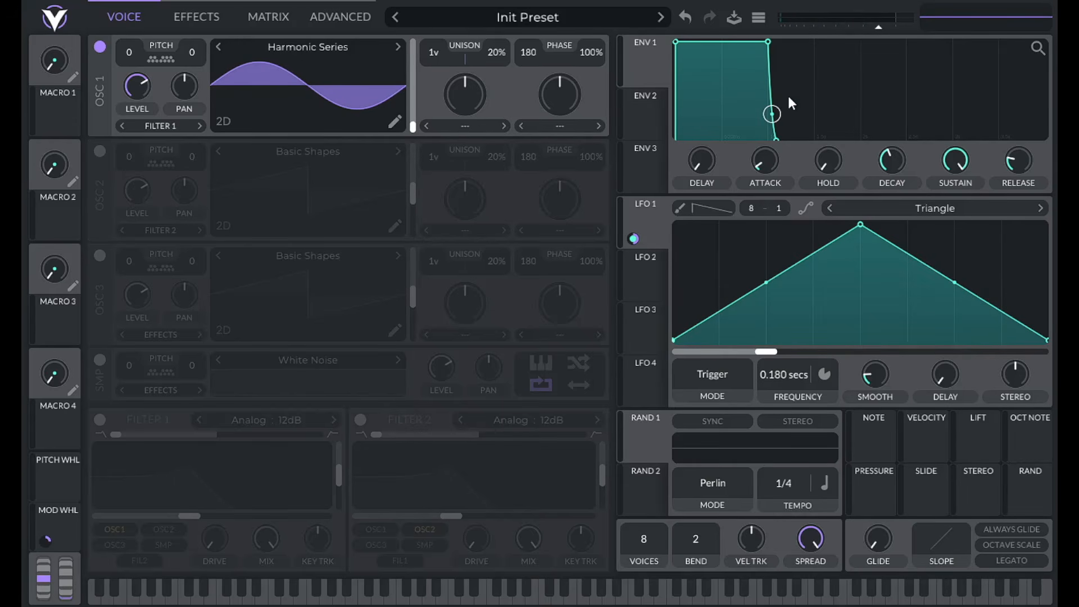
Lower Envelope 1's sustain to its minimum and set its decay to 10 seconds.
left_click_drag(962, 163, 925, 333)
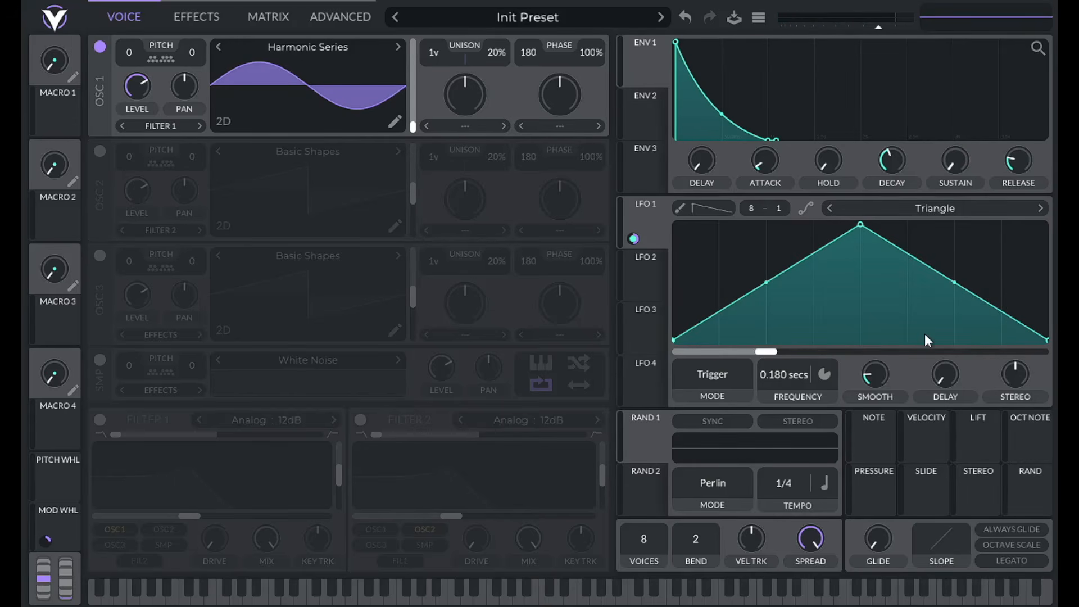
right_click(888, 161)
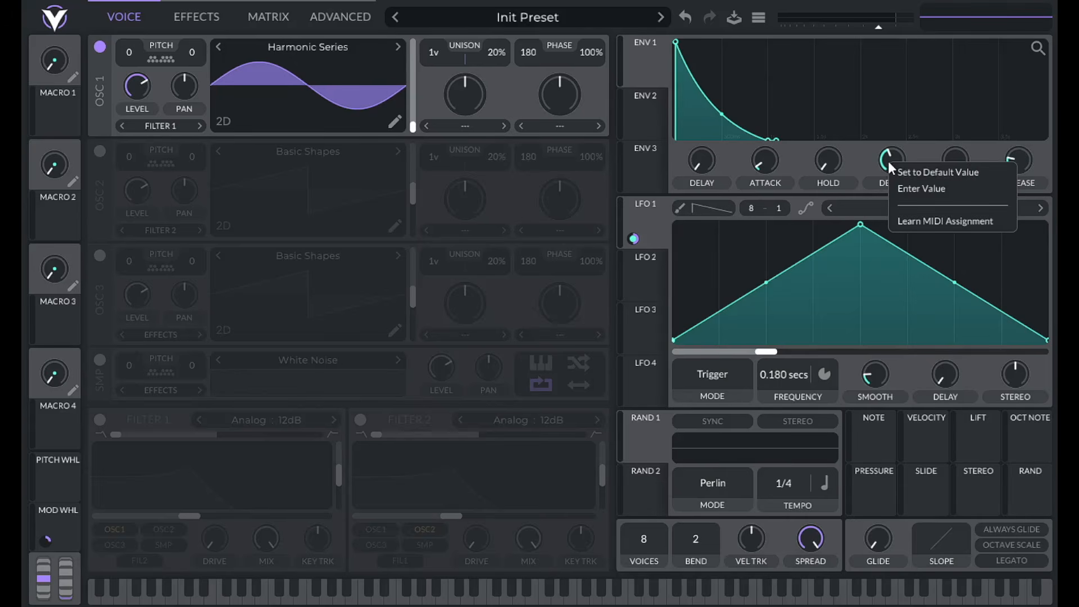
left_click(899, 190)
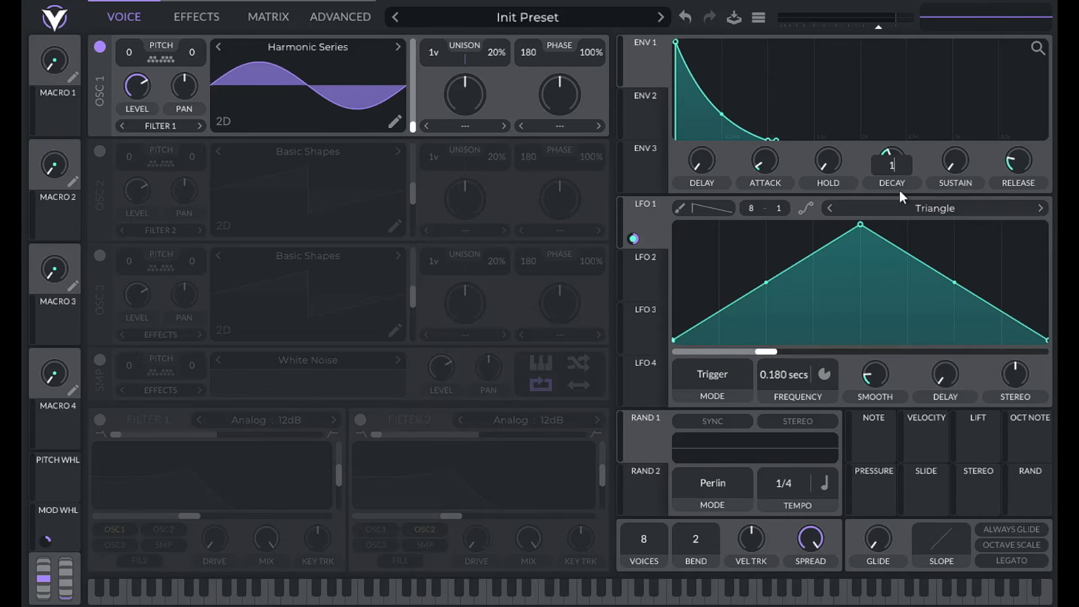
type("10")
key("Return")
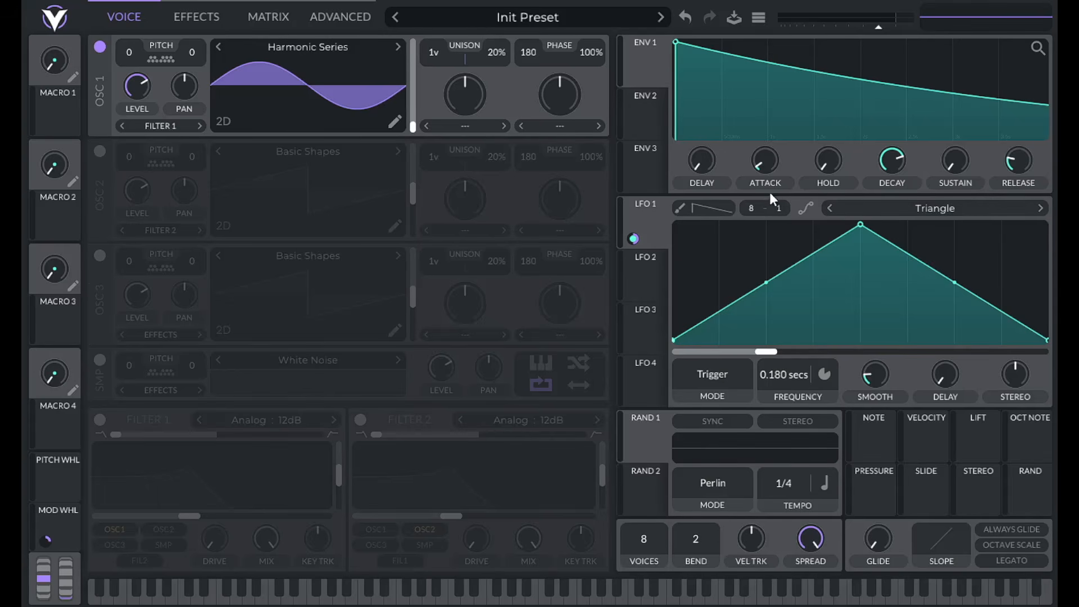
Lower Envelope 2's sustain to its minimum.
left_click(646, 115)
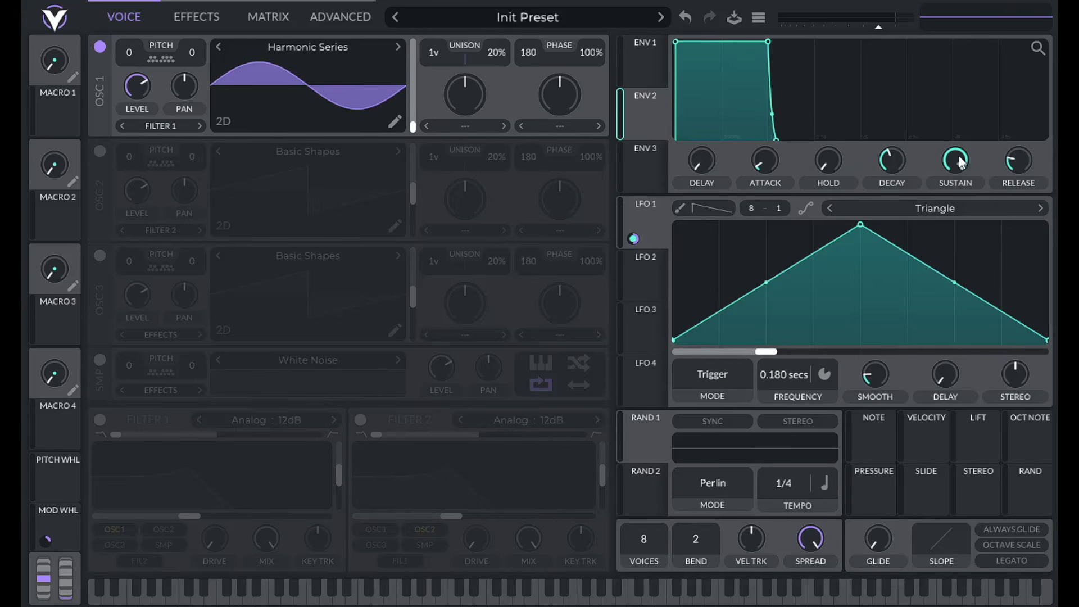
left_click_drag(955, 160, 949, 180)
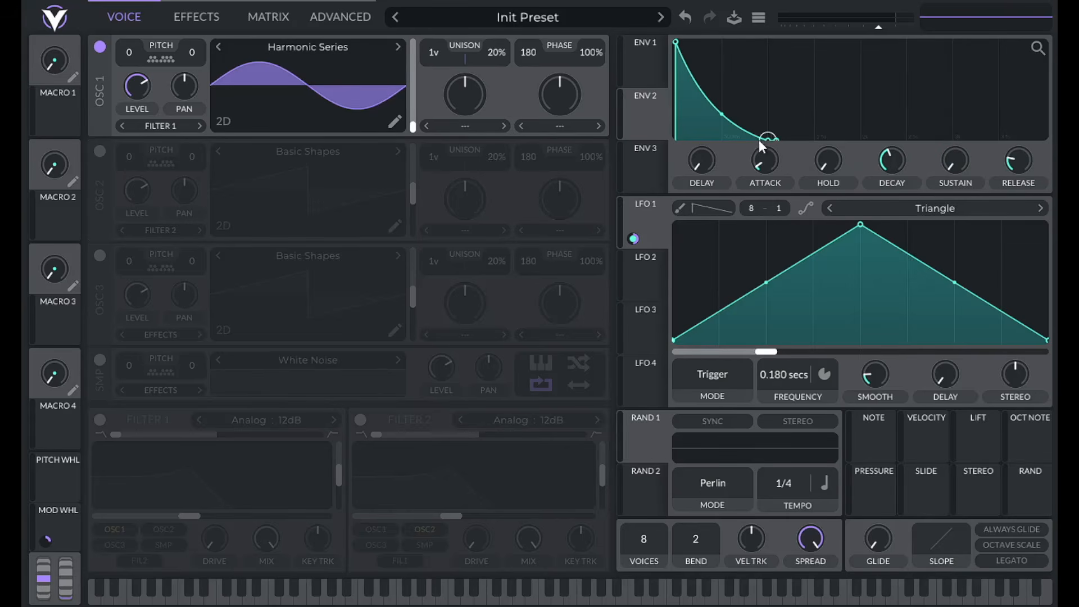
Lengthen Envelope 2's decay so its curve runs past the edge of the visible graph.
right_click(893, 155)
left_click(922, 176)
type("1")
key("Return")
Modulate oscillator 1's wavetable position with Envelope 2 at an amount of 64, and play a note to audition it.
mouse_move(636, 121)
left_click_drag(637, 135, 394, 86)
right_click(393, 85)
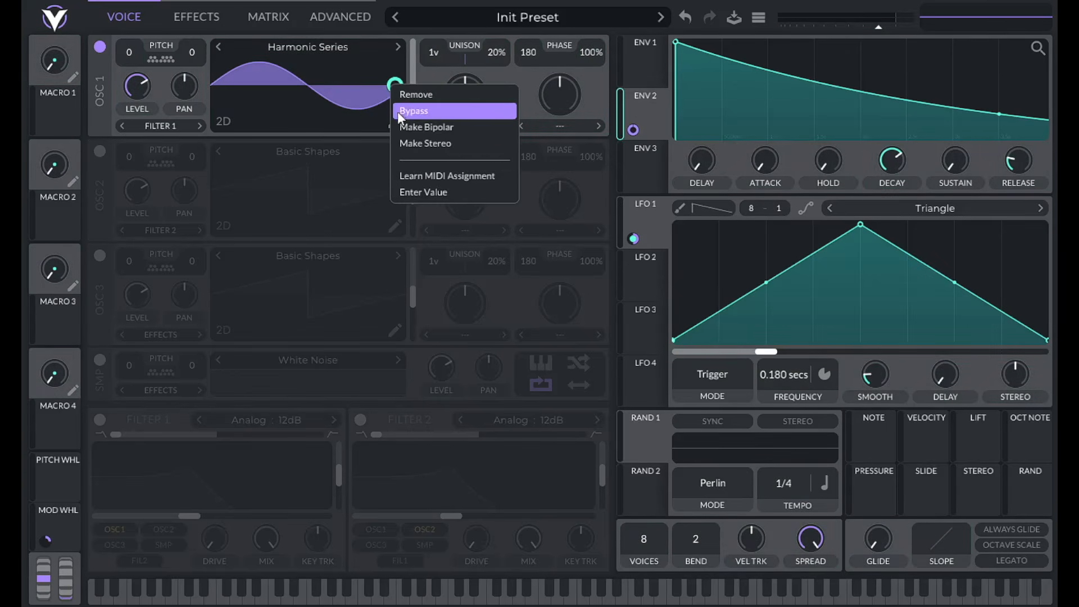
left_click(402, 190)
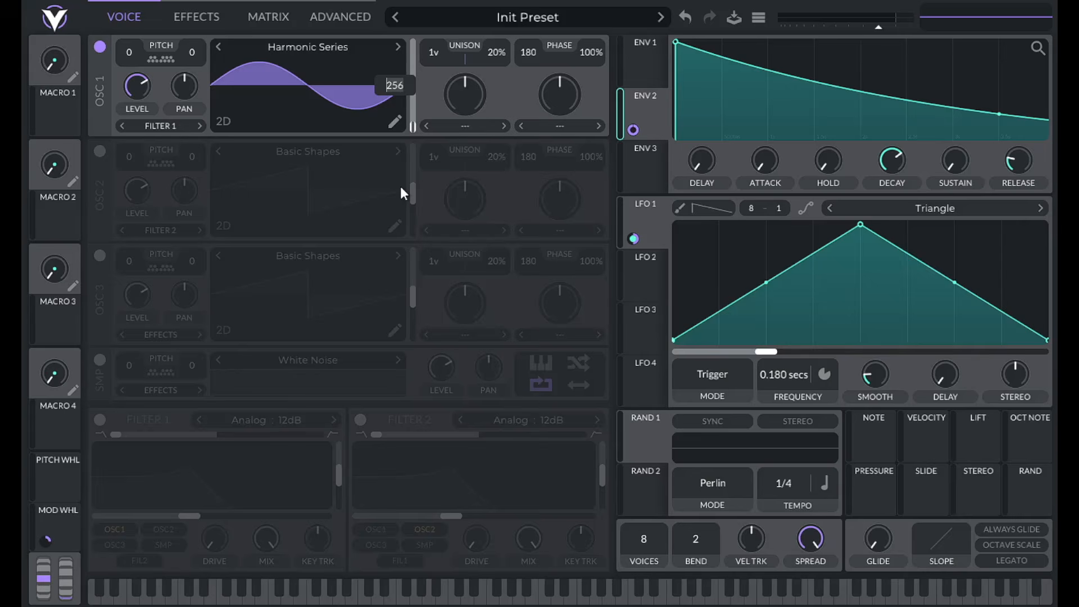
type("64")
key("Return")
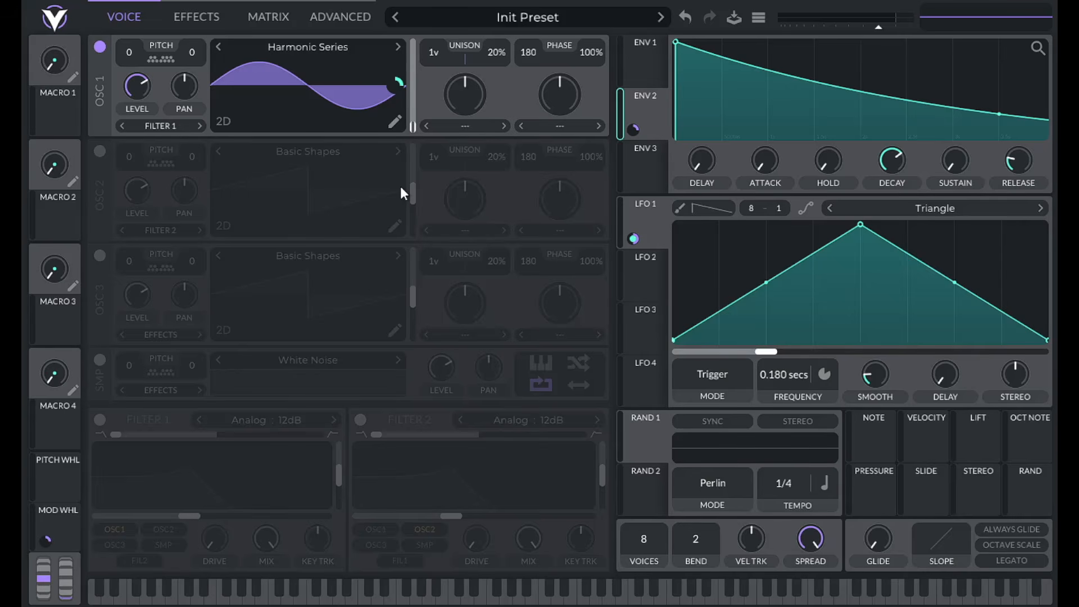
key("a")
Apply Formant distortion to oscillator 1, modulate it with Envelope 2 at an amount of 0.05, and audition a few notes.
left_click(560, 128)
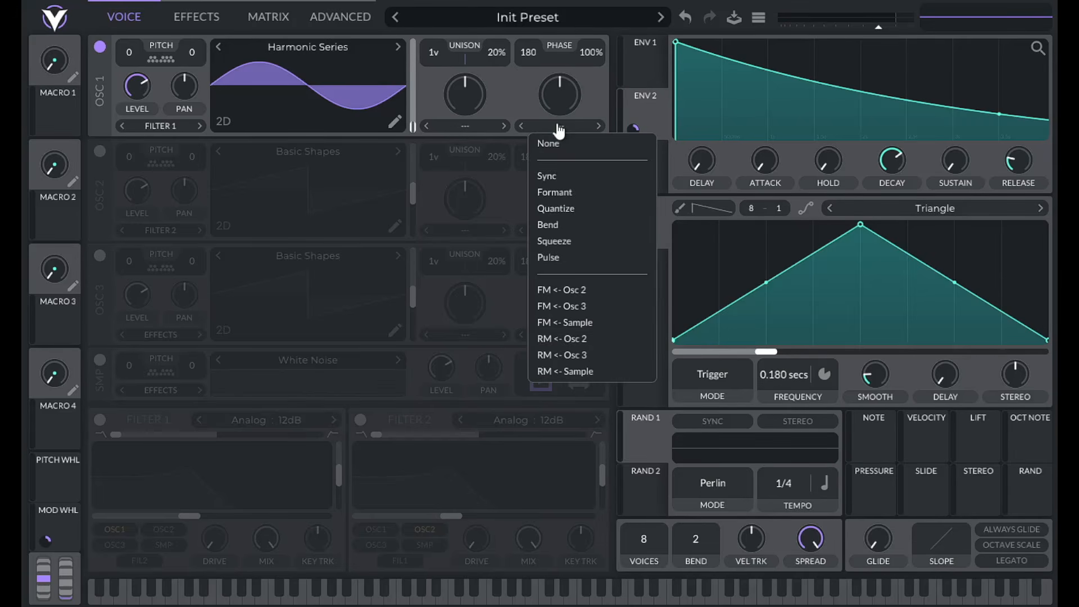
left_click(560, 192)
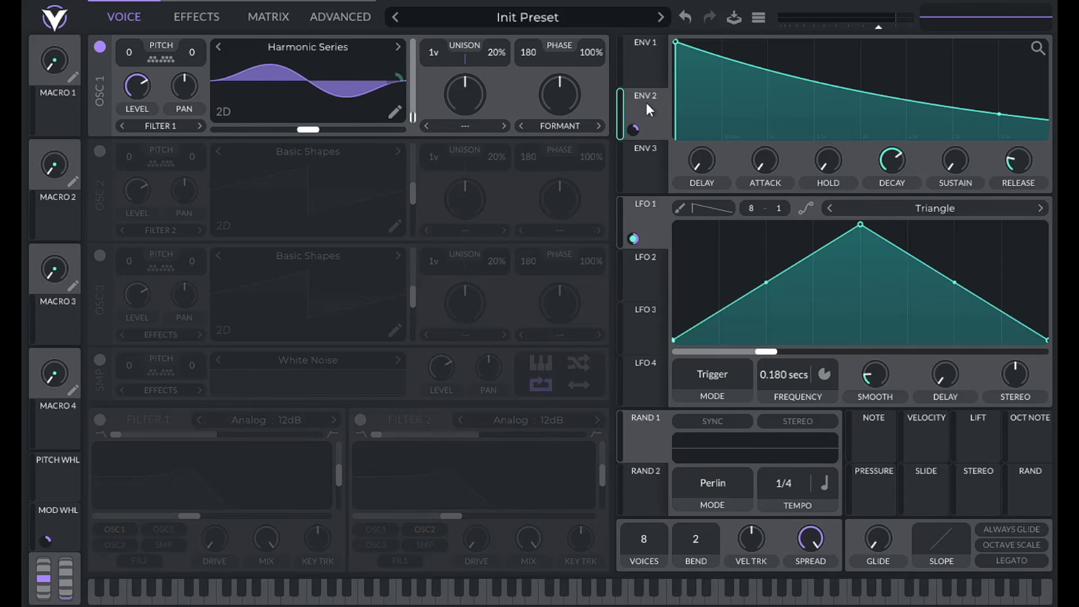
left_click_drag(634, 129, 560, 86)
right_click(646, 130)
left_click(671, 240)
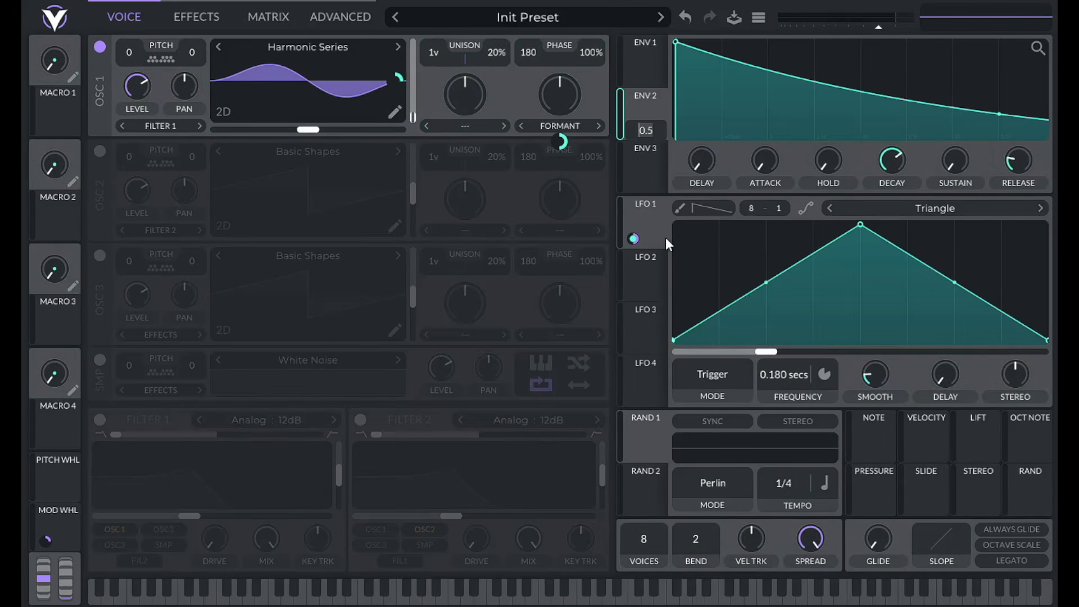
type("0.05")
key("Return")
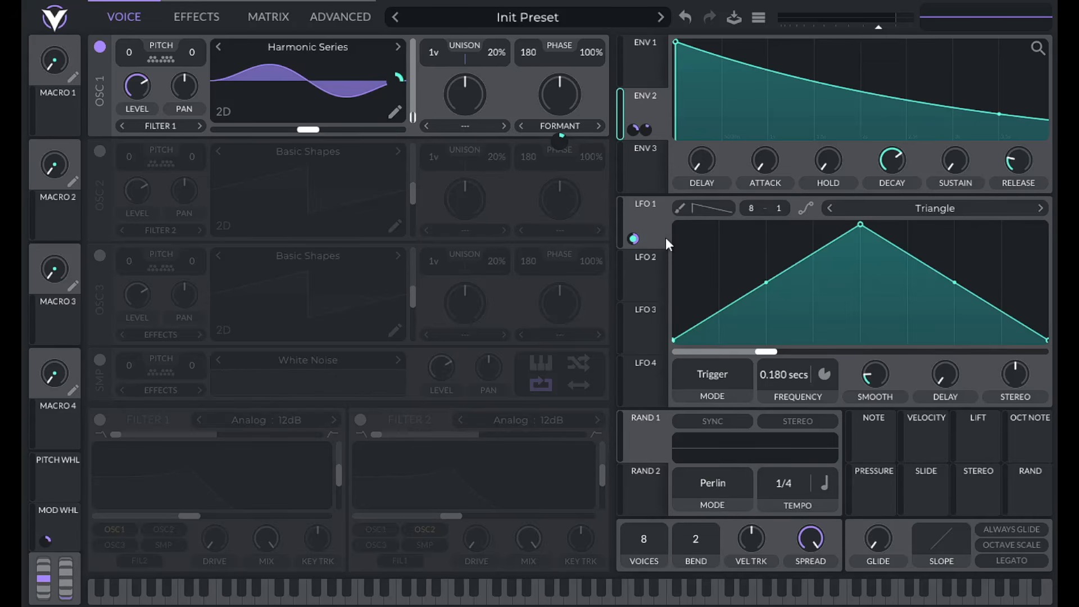
key("a")
key("d")
key("g")
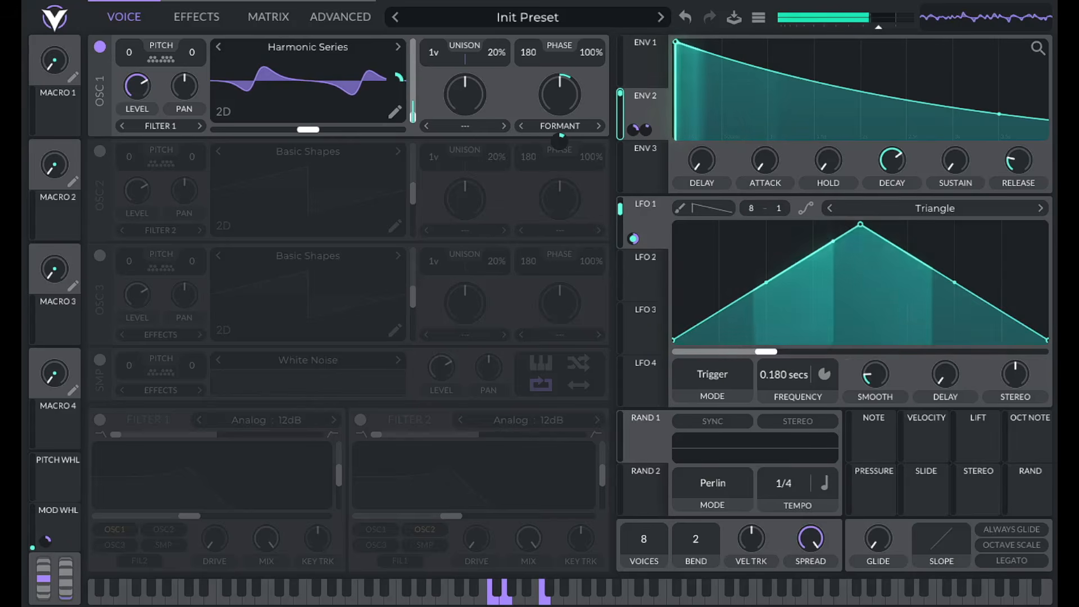
key("j")
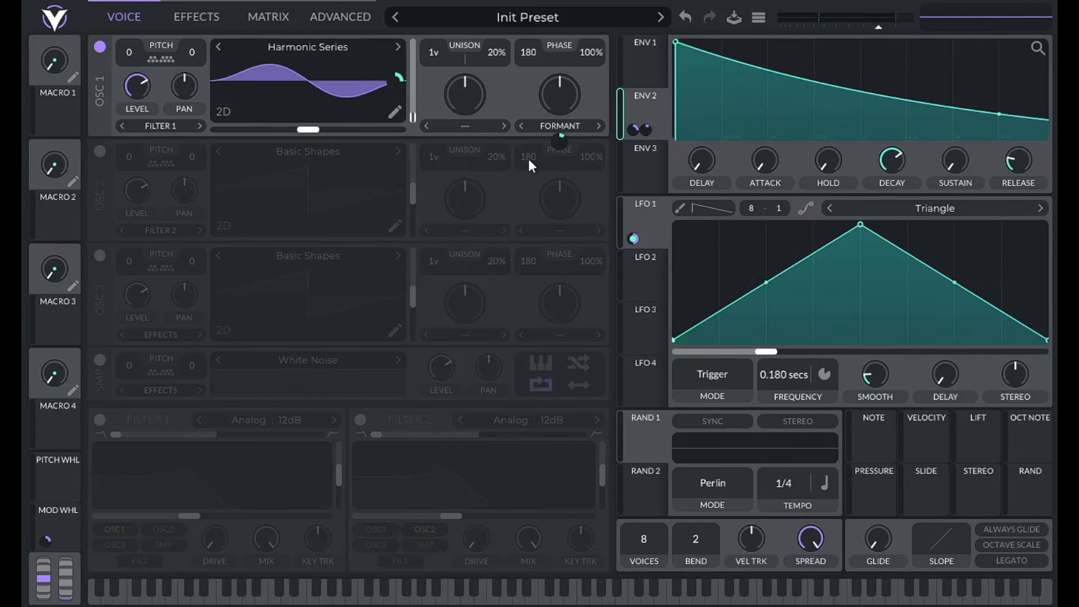
Set oscillator 1's spectral morph to Smear and lower its amount to the minimum.
left_click(466, 132)
left_click(463, 238)
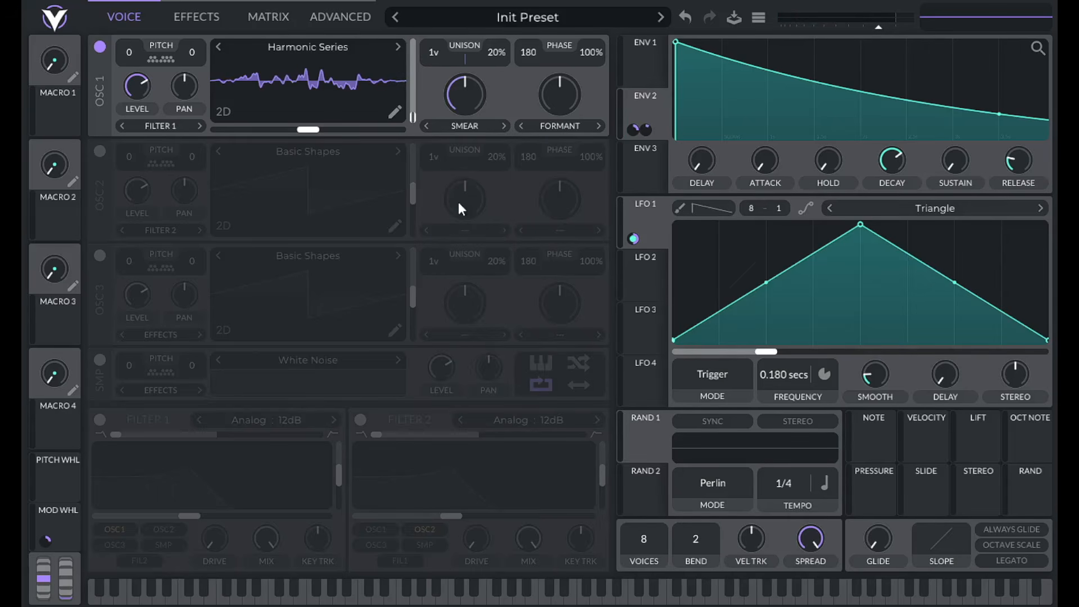
left_click_drag(464, 87, 459, 140)
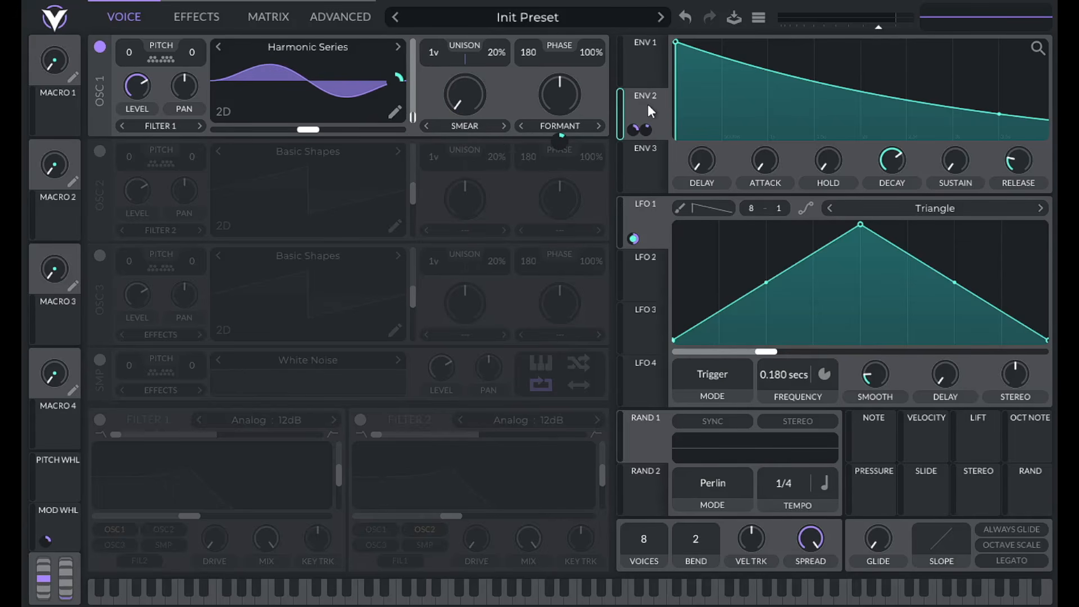
Lower Envelope 3's sustain and attack to their minimum and bend its decay curve to fall more steeply.
left_click(650, 178)
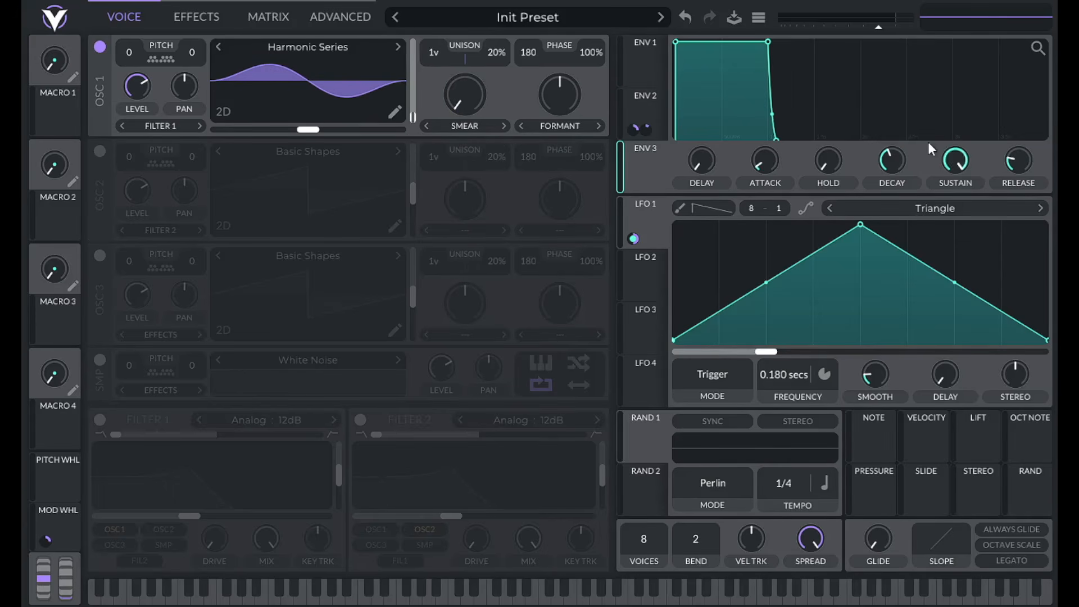
left_click_drag(962, 161, 928, 286)
left_click_drag(764, 161, 760, 200)
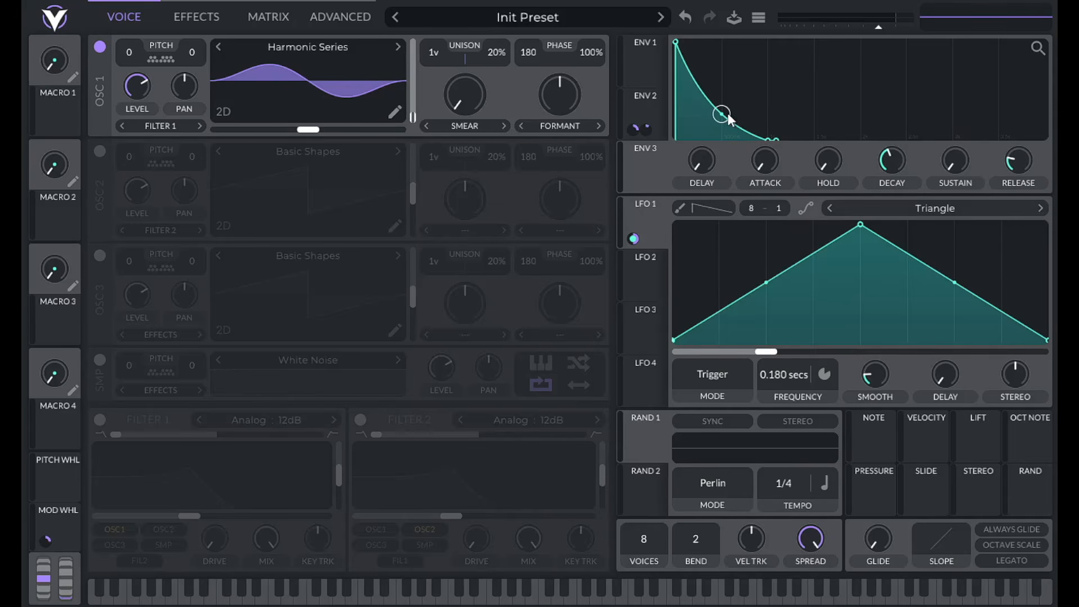
left_click_drag(724, 112, 723, 131)
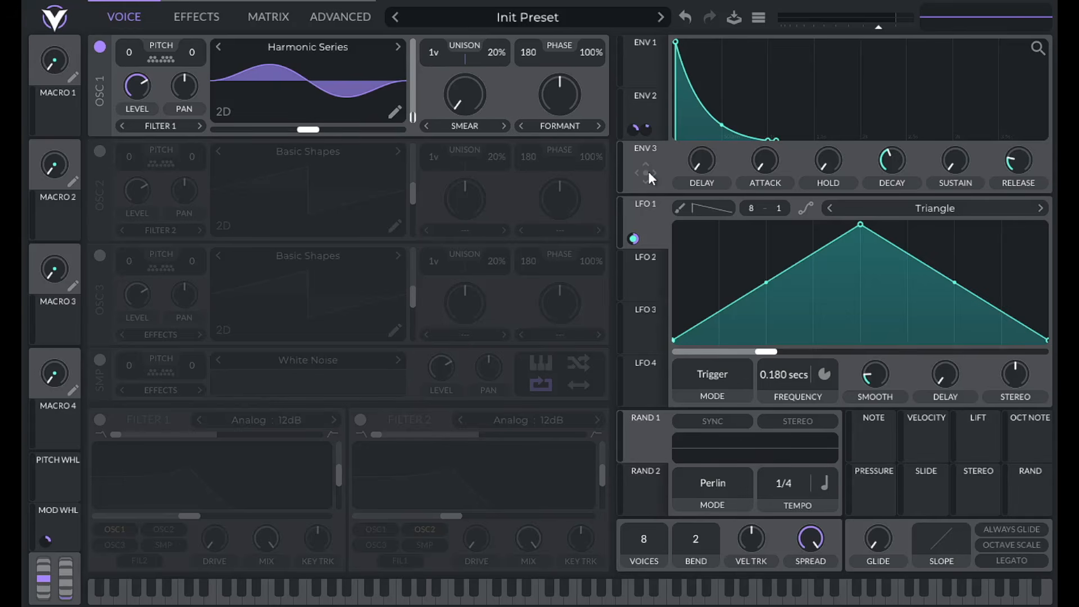
Modulate oscillator 1's Smear amount with Envelope 3 at an amount of 0.1.
mouse_move(648, 171)
left_mouse_down()
mouse_move(616, 193)
mouse_move(465, 137)
mouse_move(474, 110)
left_mouse_up()
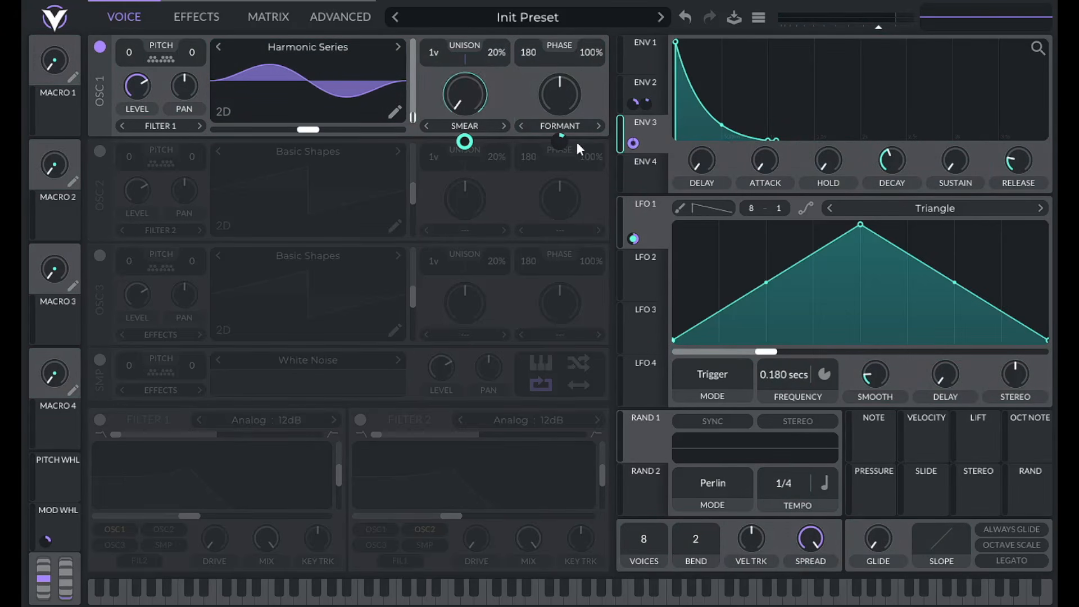
right_click(465, 141)
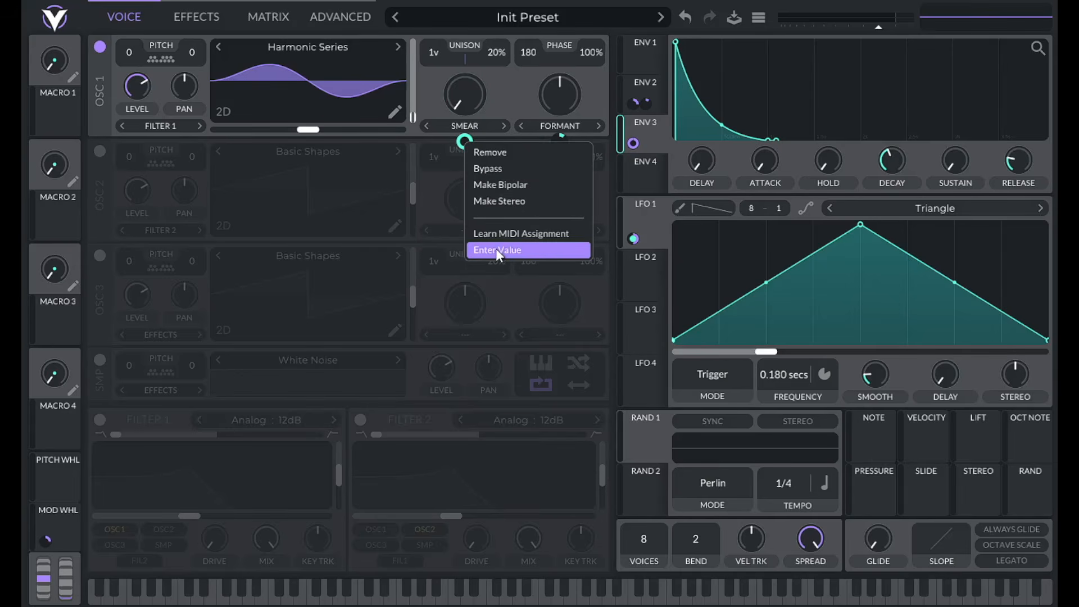
left_click(497, 248)
type("0.1")
key("Return")
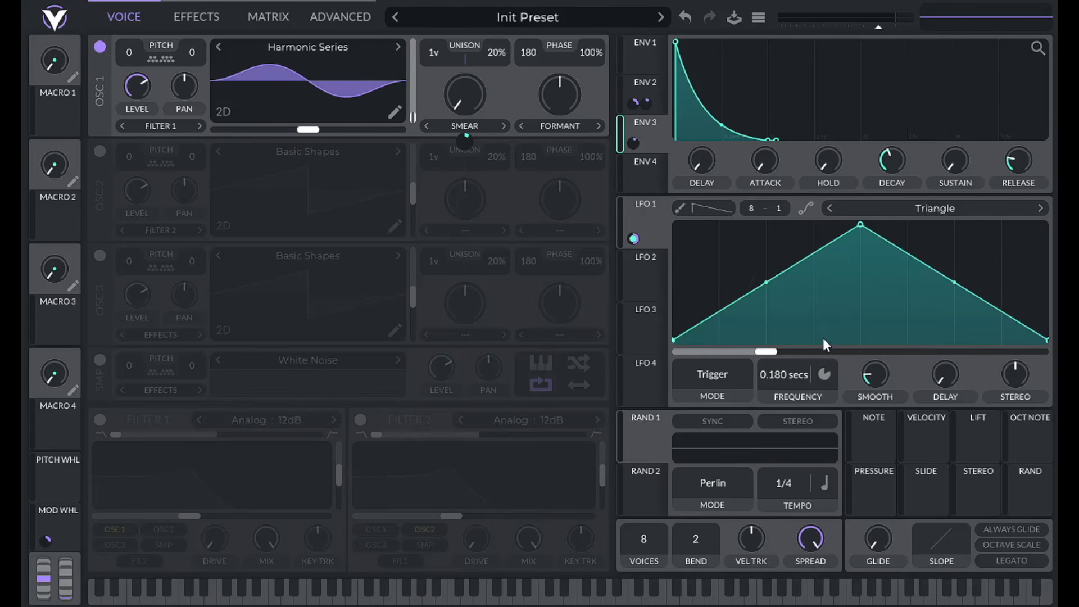
Assign velocity to both of Envelope 2's modulation amounts and to Envelope 3's Smear modulation amount.
left_click_drag(900, 451, 633, 104)
left_click_drag(932, 433, 646, 105)
left_click_drag(919, 428, 632, 144)
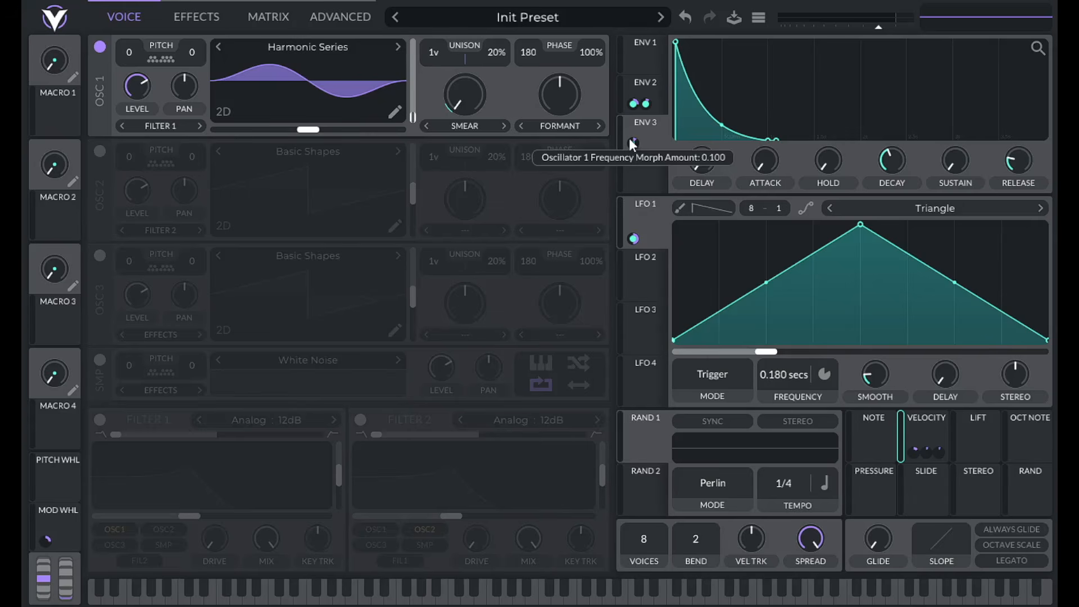
mouse_move(574, 102)
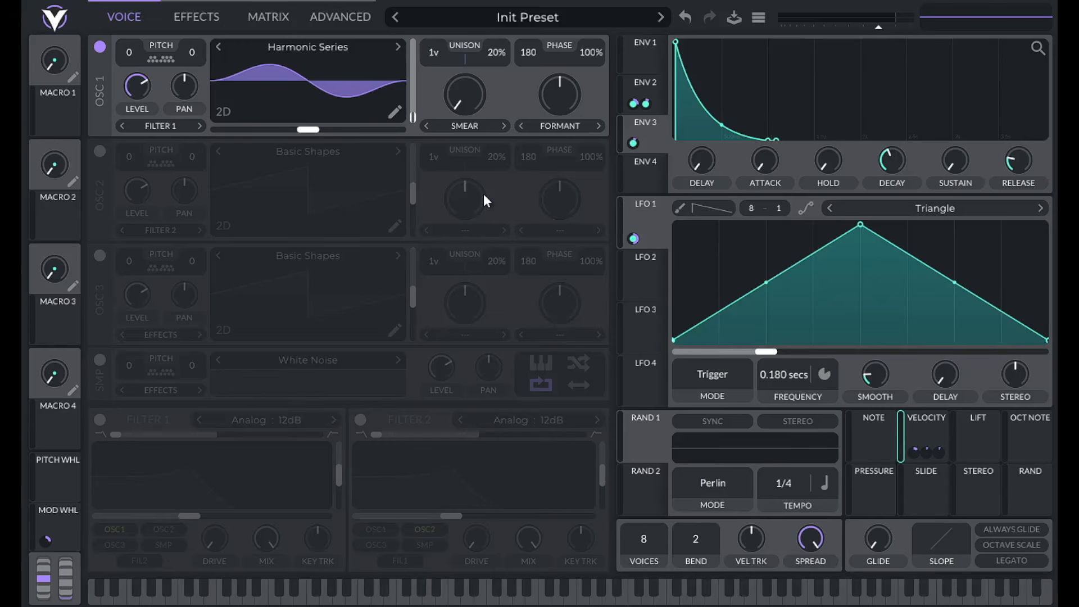
Enable Filter 1 and set its type to Comb with the Spread Flange- style.
left_click(190, 23)
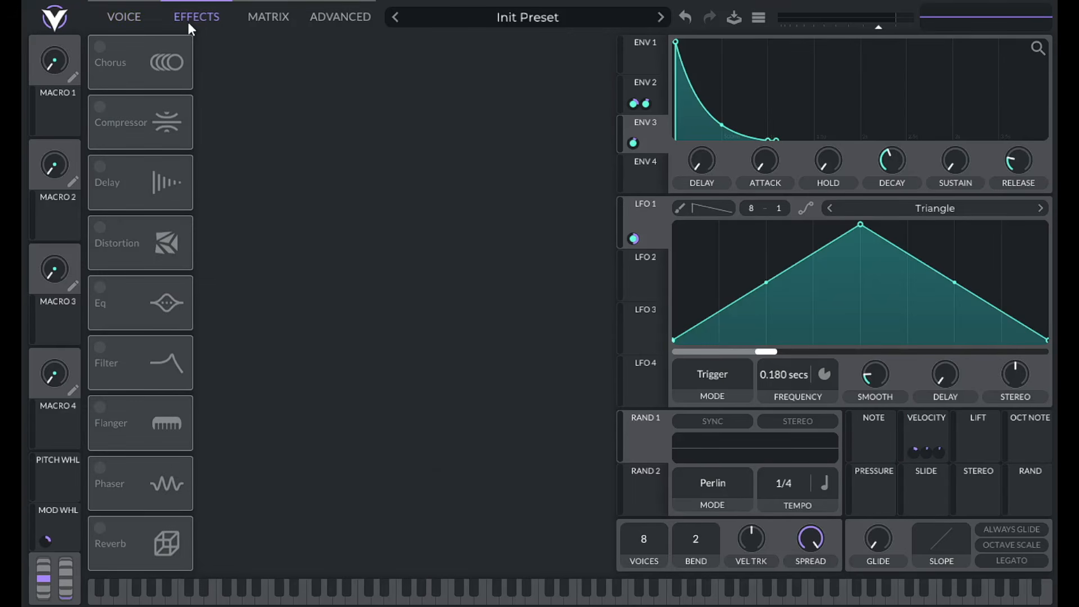
left_click(128, 19)
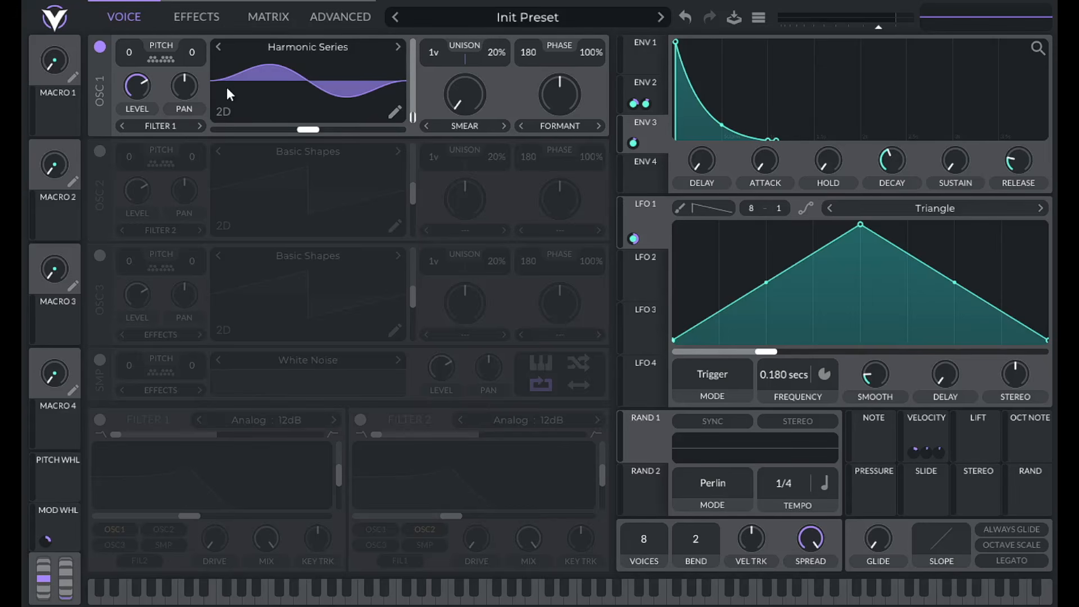
left_click(100, 419)
left_click(243, 420)
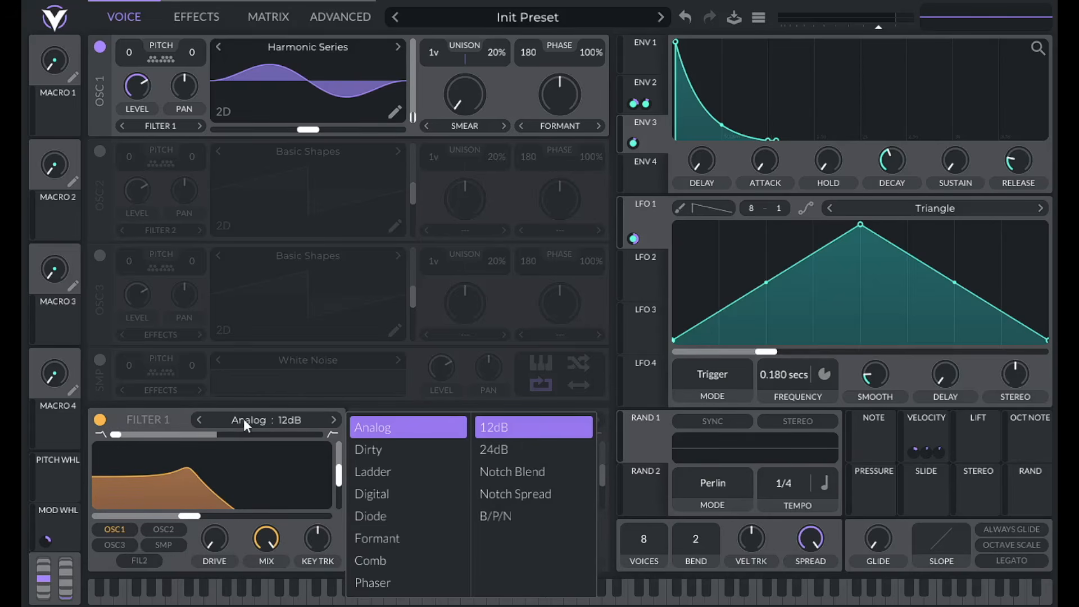
left_click(421, 555)
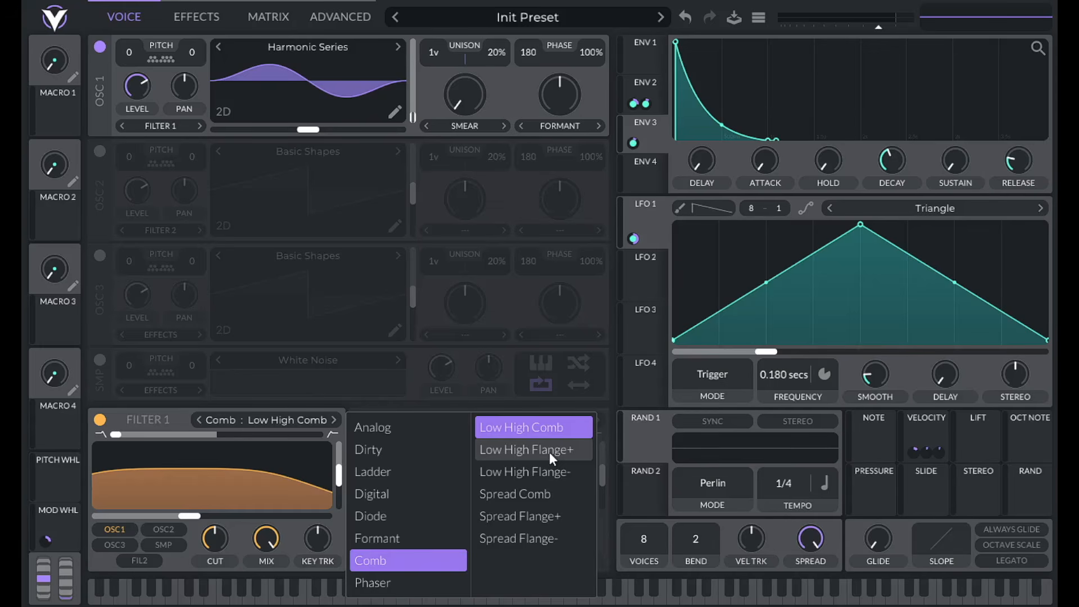
left_click(537, 539)
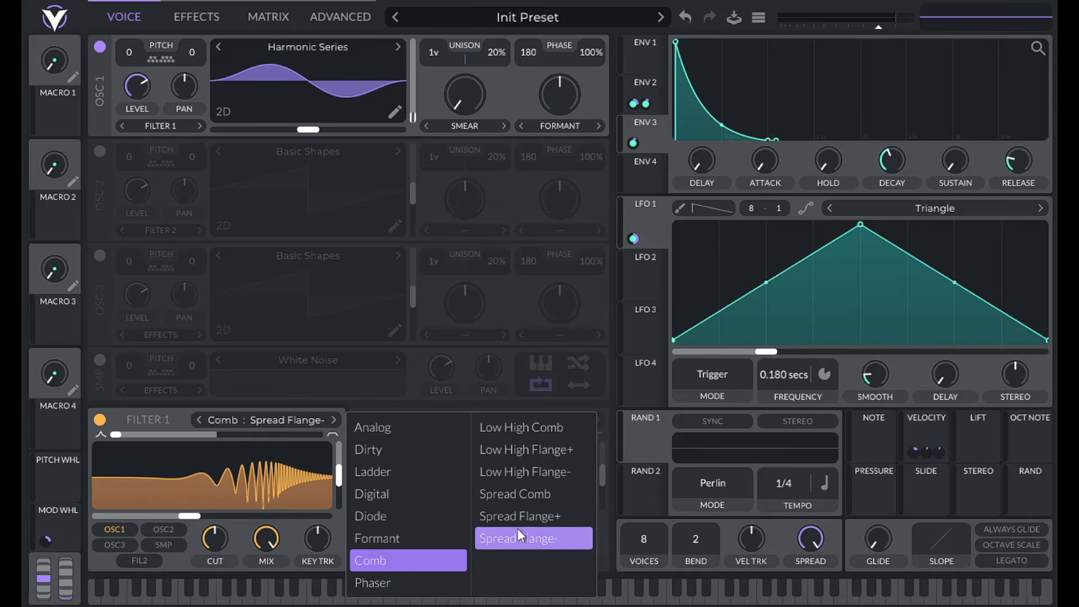
Raise Filter 1's resonance and turn its key tracking up to maximum.
right_click(339, 483)
left_click(353, 507)
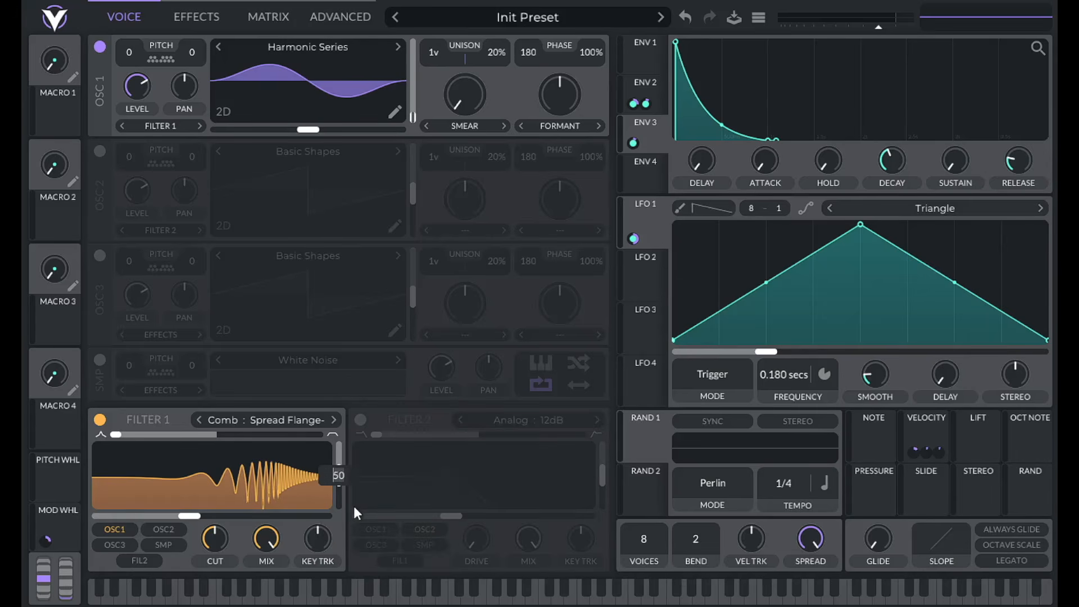
type("100")
key("Return")
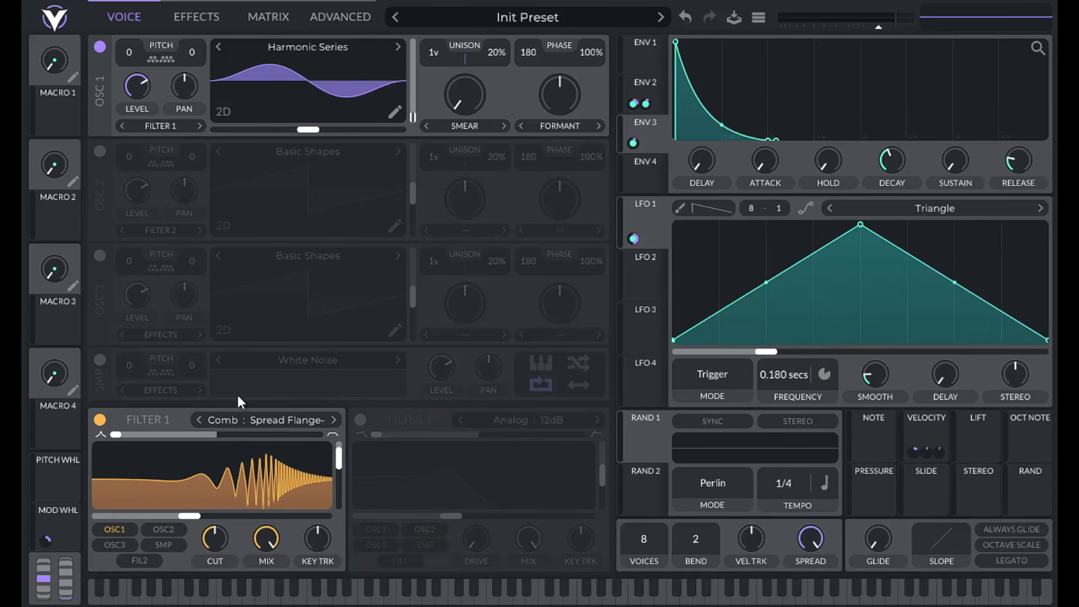
left_click_drag(312, 551, 383, 292)
Sweep Filter 1's cut, return it to its minimum, and examine the resulting output in the spectrum analysis.
mouse_move(214, 538)
left_click_drag(215, 540, 207, 604)
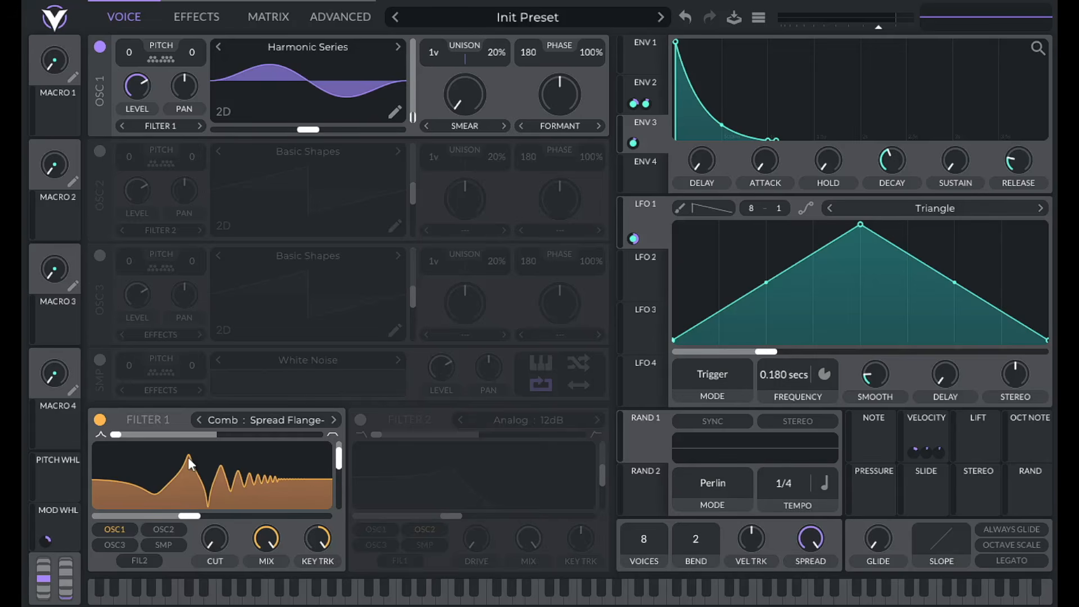
left_click_drag(211, 548, 211, 523)
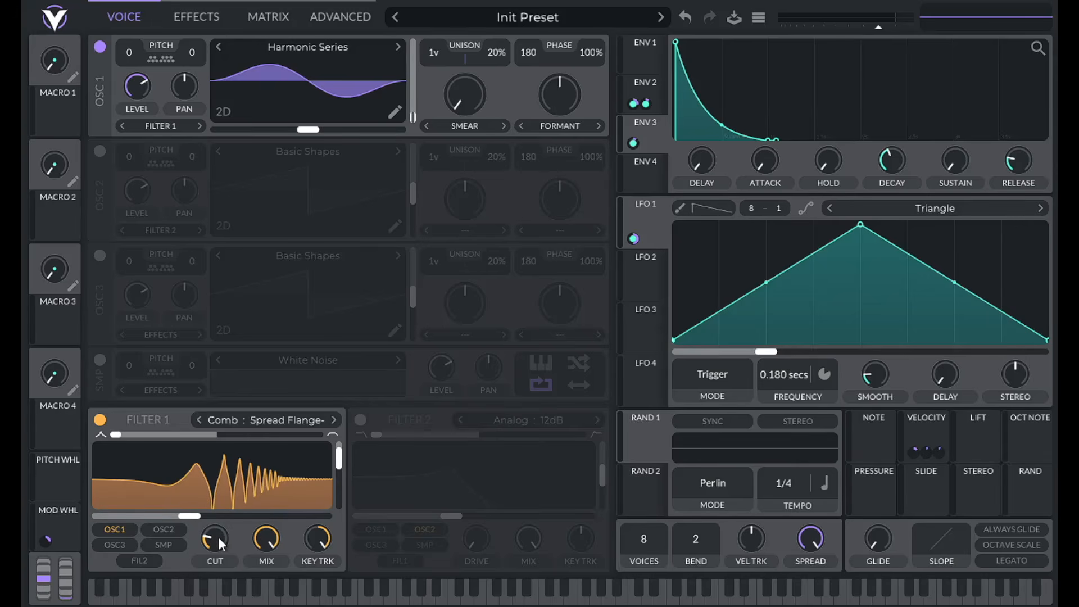
left_click_drag(220, 535, 220, 562)
left_click(334, 12)
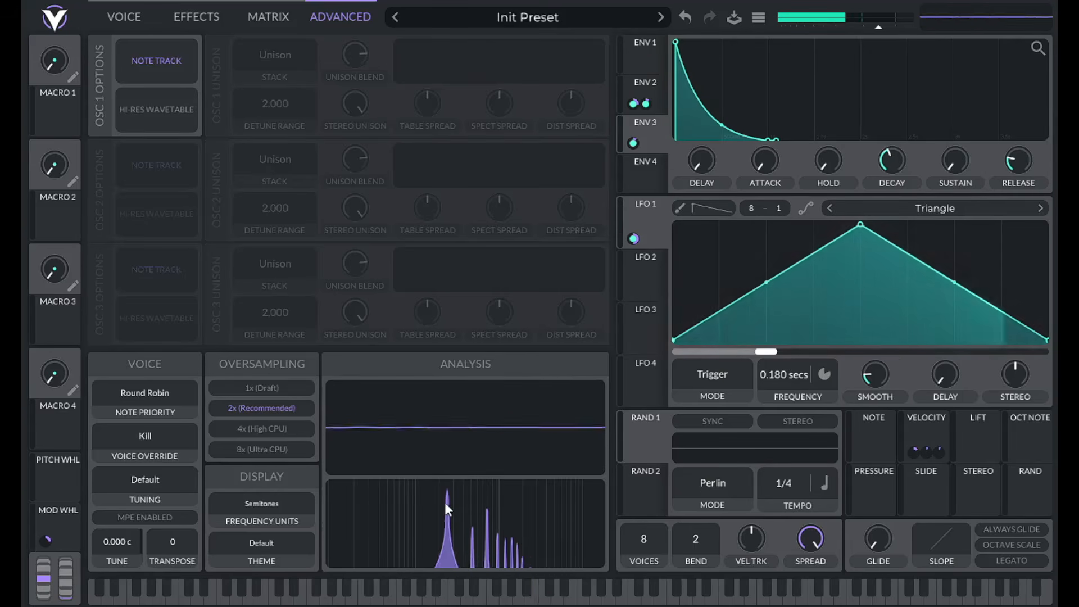
left_click(115, 17)
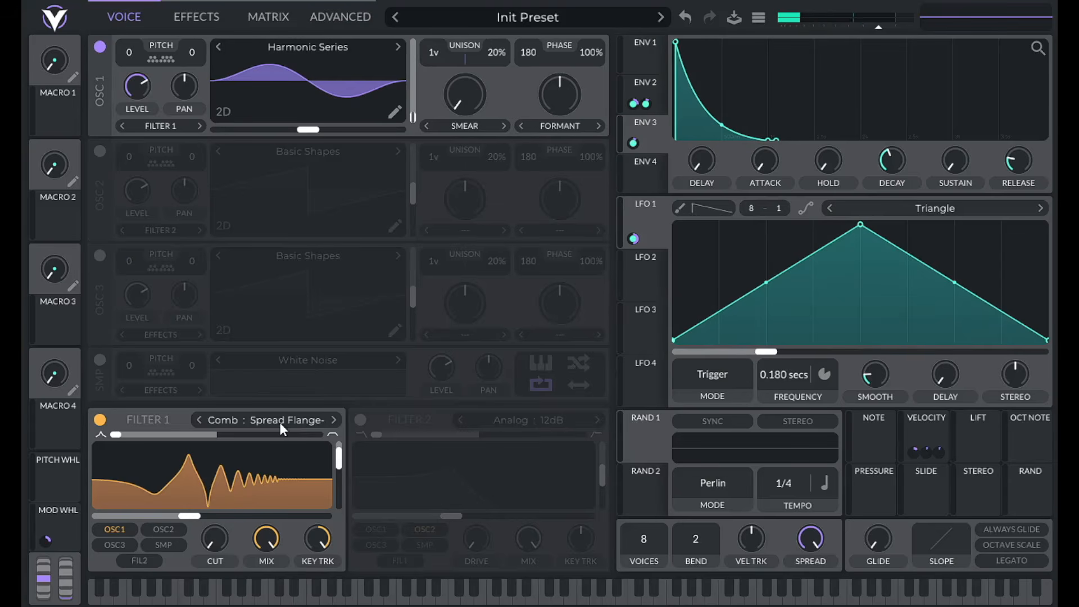
Raise Filter 1's cut above its minimum with an exact value and examine a played note in the spectrum analysis.
right_click(217, 537)
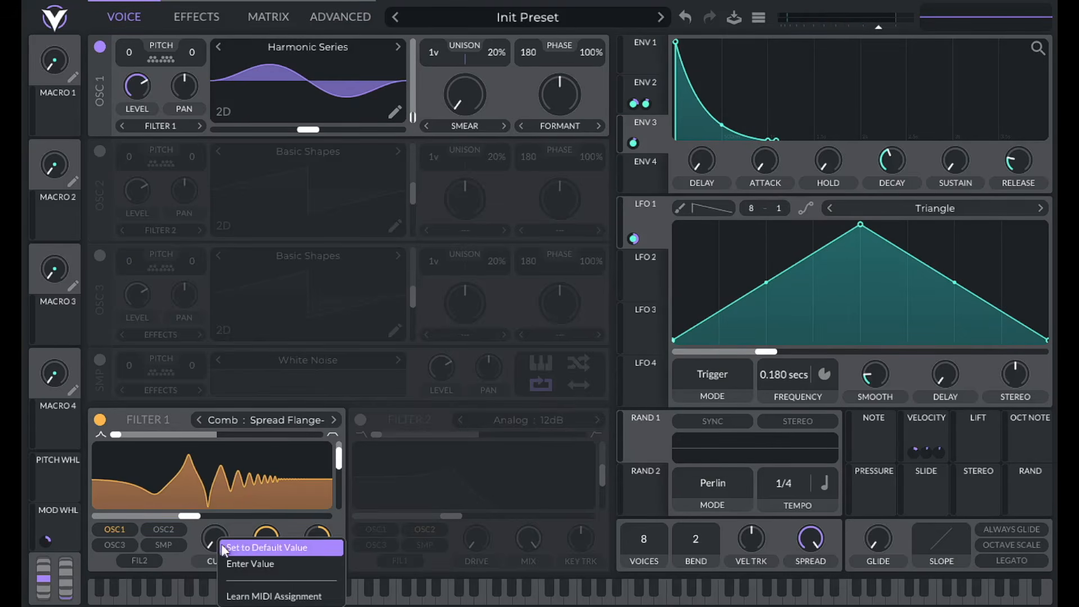
left_click(227, 563)
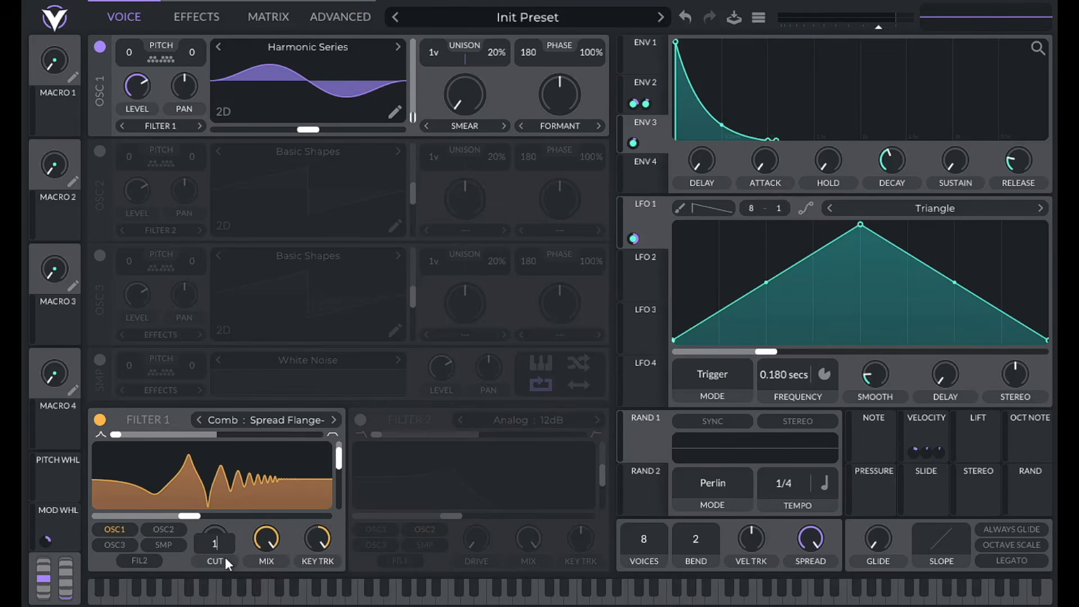
type("1")
key("Return")
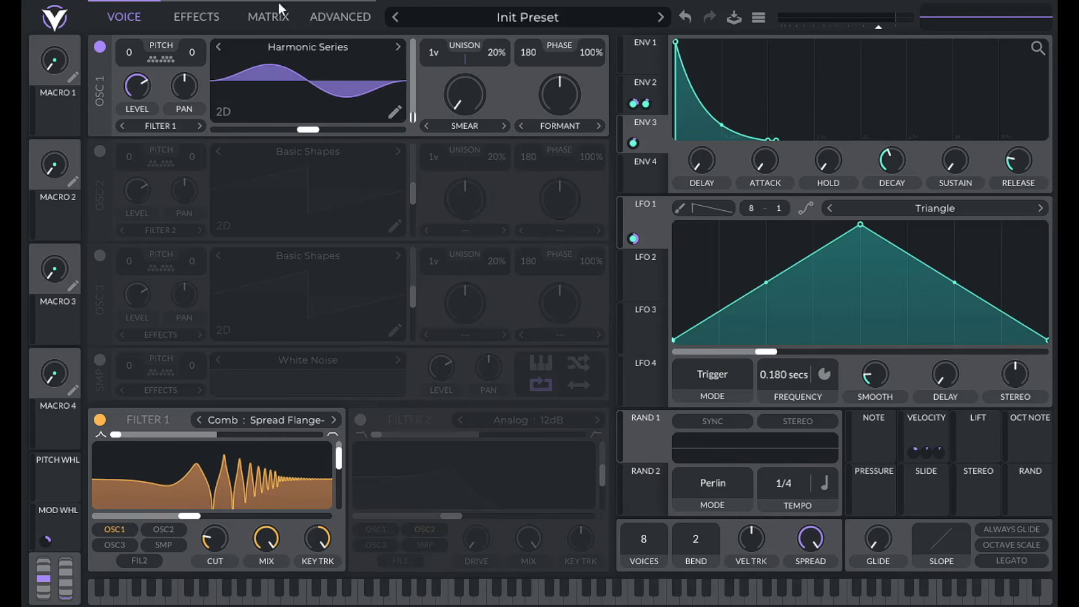
left_click(335, 14)
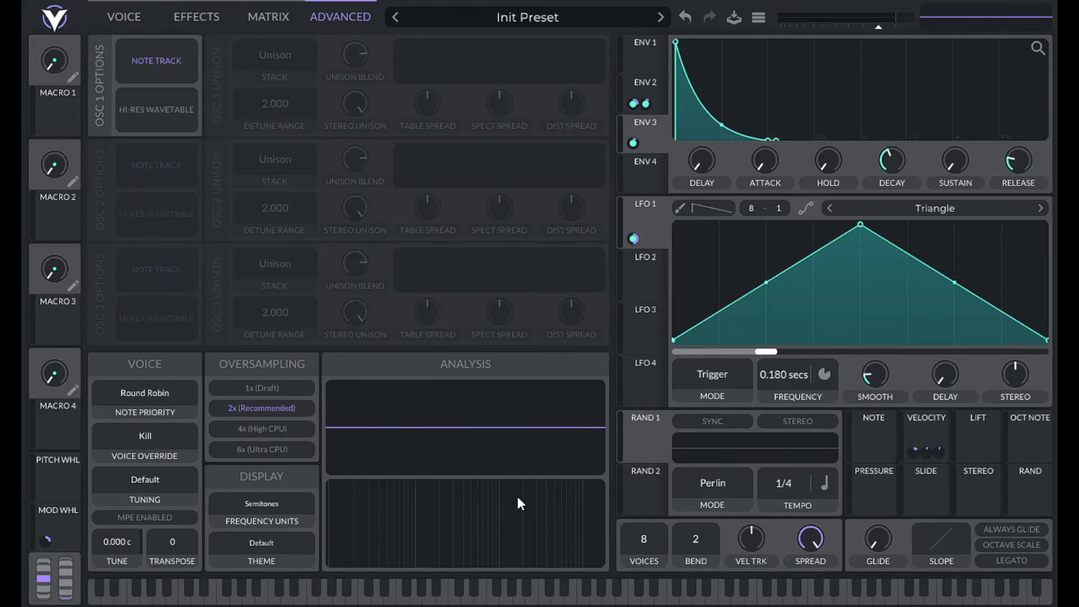
key("a")
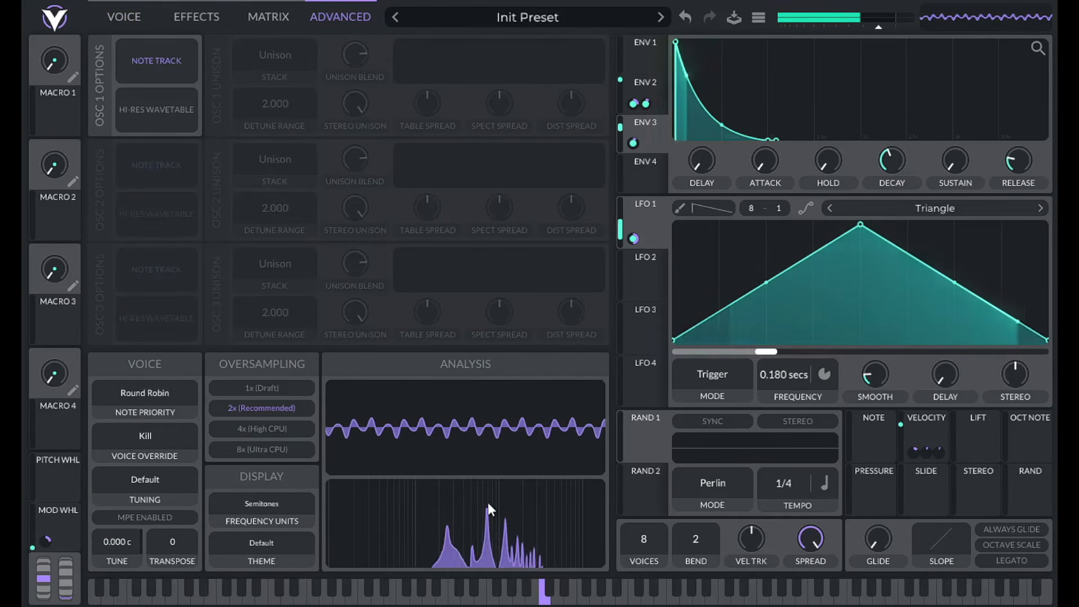
Return to the voice settings and lower Filter 1's cut by entering an exact value.
left_click(145, 16)
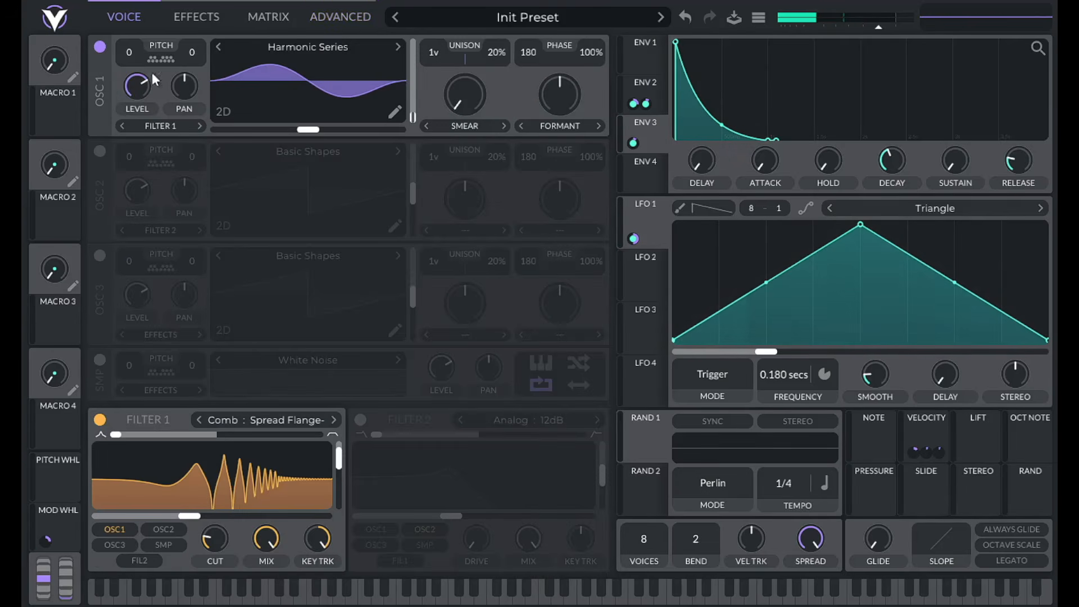
right_click(212, 541)
left_click(227, 554)
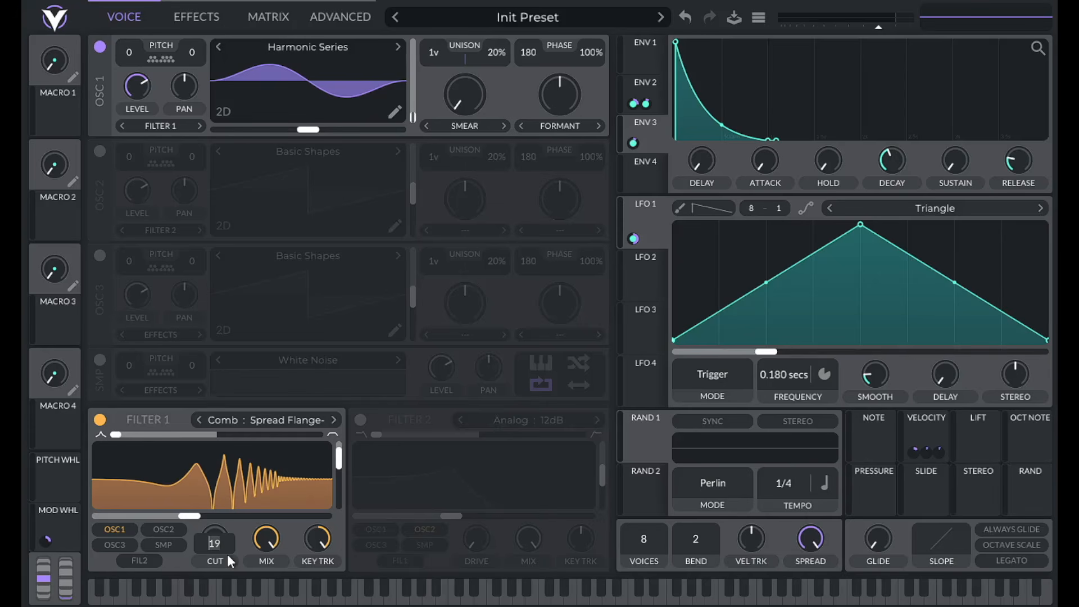
key("Return")
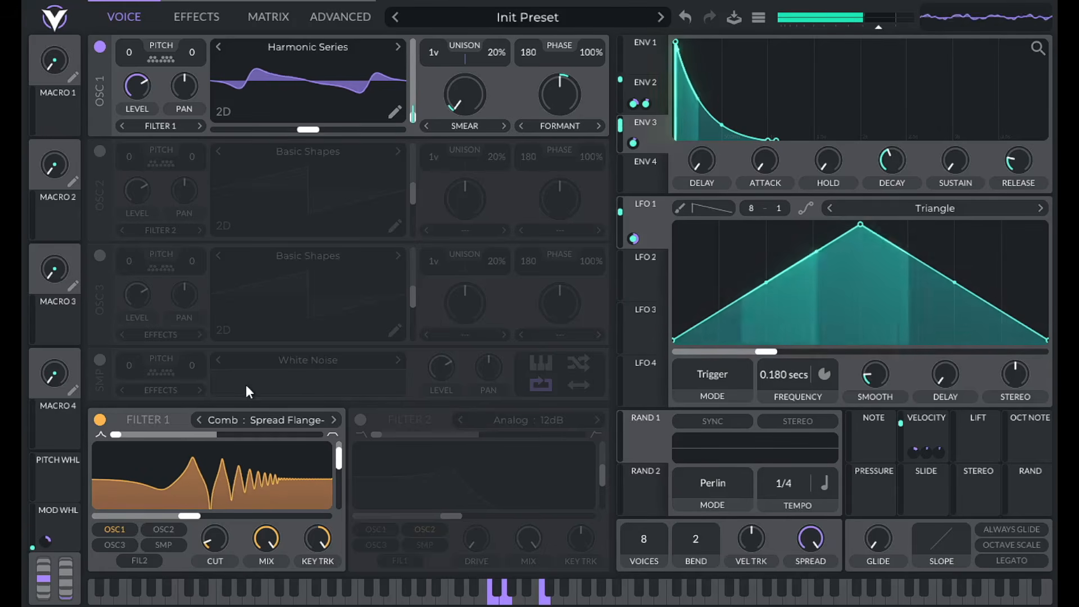
Set Filter 1's blend to 0.5 and reduce its mix by entering an exact value.
right_click(114, 436)
left_click(131, 459)
type("0.5")
key("Return")
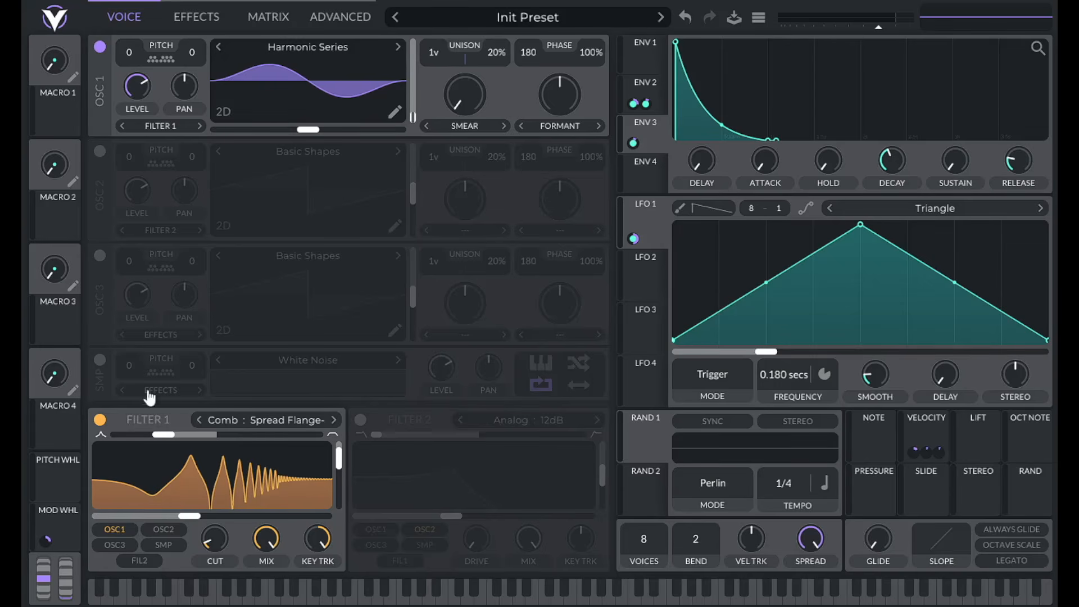
right_click(271, 539)
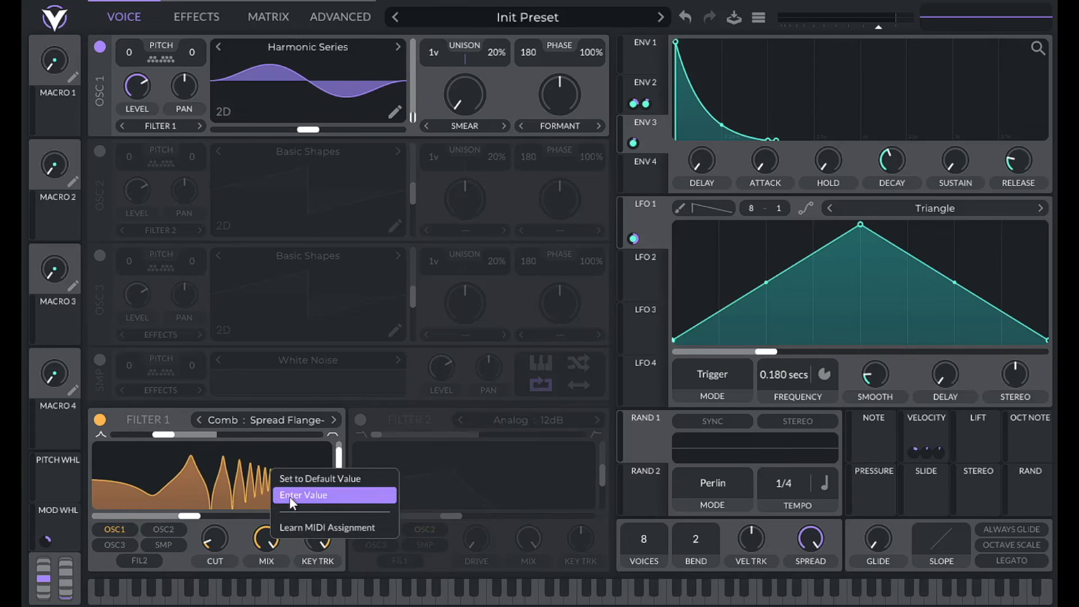
left_click(290, 496)
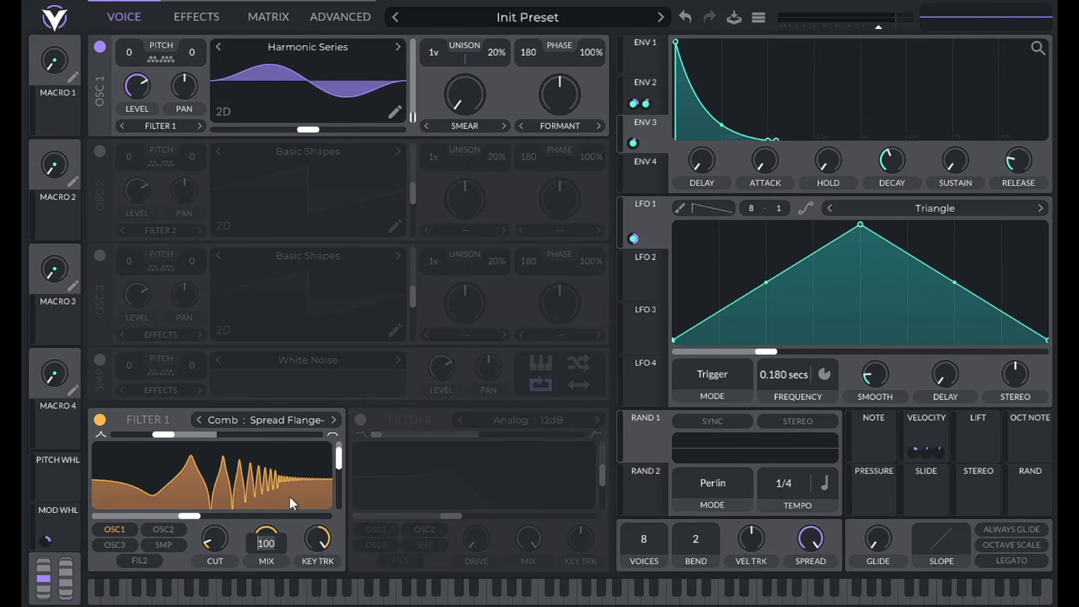
key("Return")
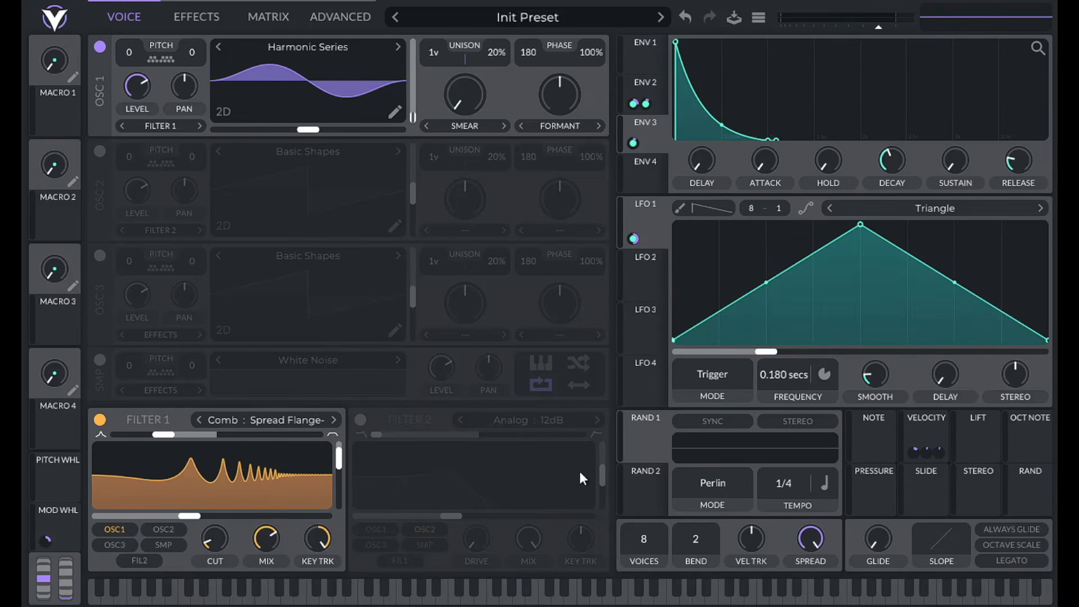
Set the voice velocity tracking to 50 and compare the sound with Filter 1 switched off and on again.
right_click(749, 541)
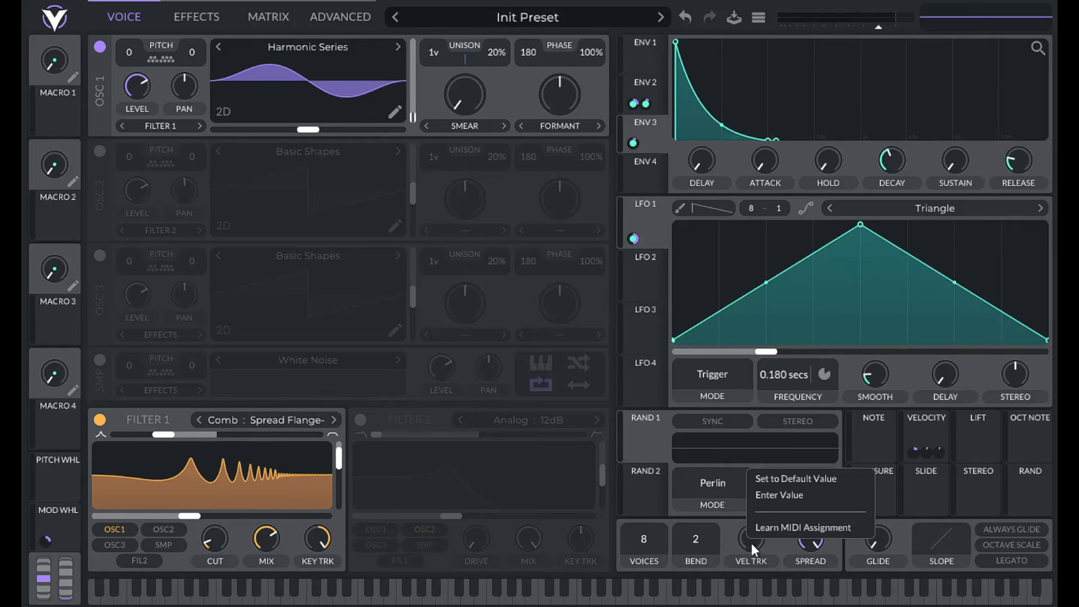
left_click(771, 496)
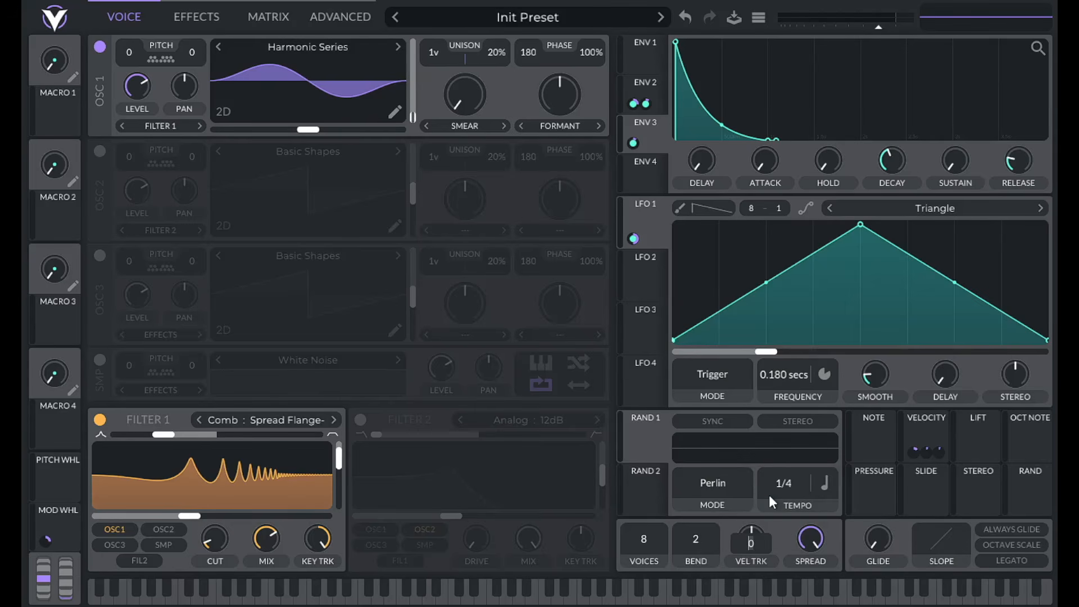
type("50")
key("Return")
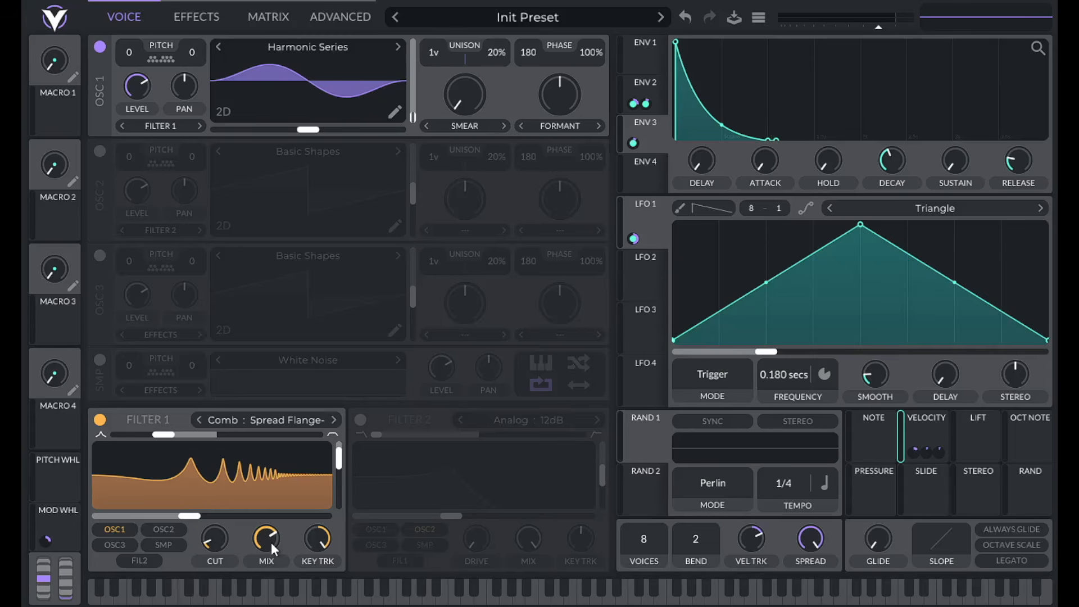
left_click(99, 419)
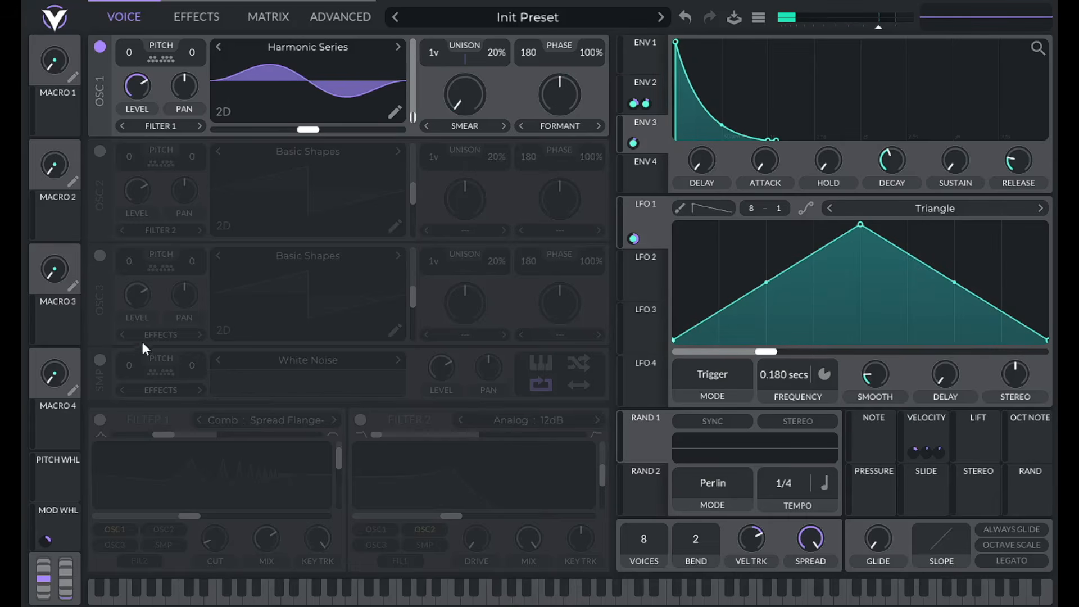
left_click(99, 419)
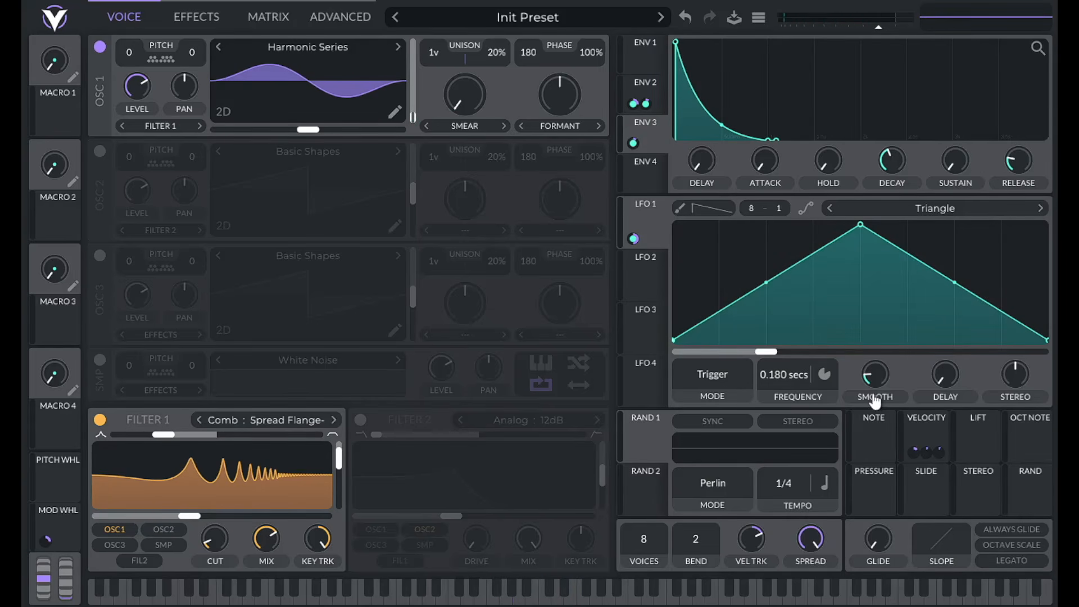
Modulate Filter 1's mix with Velocity, using an exact negative amount.
left_click_drag(910, 453, 269, 536)
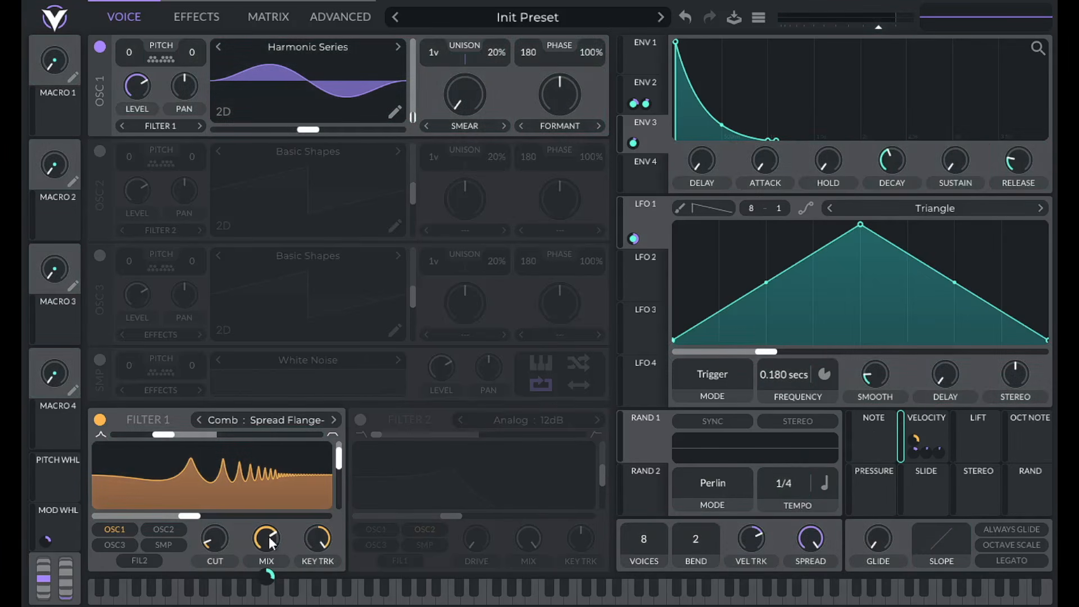
right_click(267, 575)
left_click(299, 563)
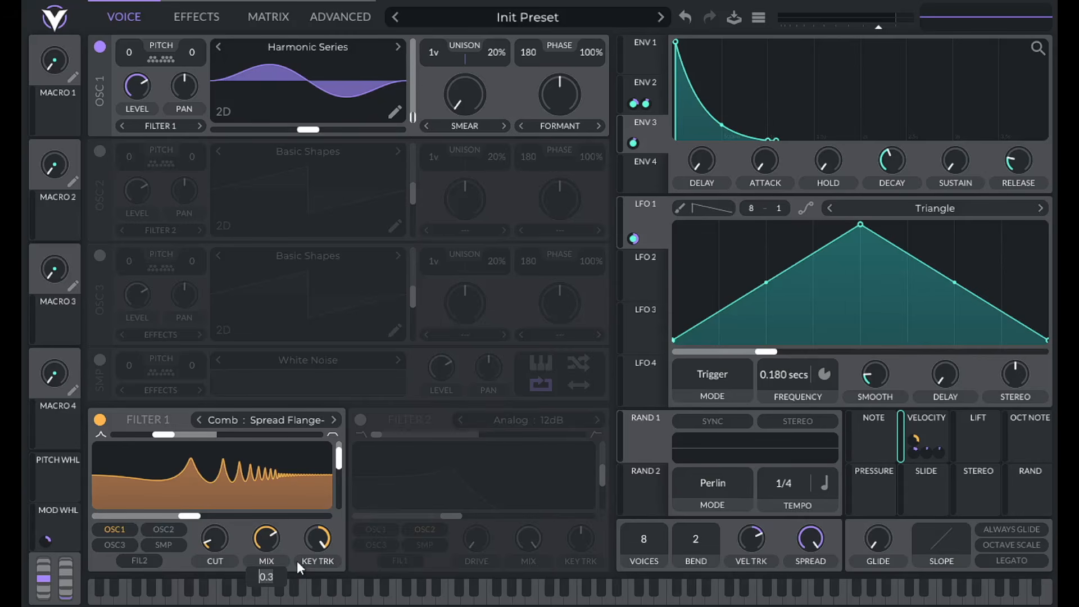
type("0")
key("Return")
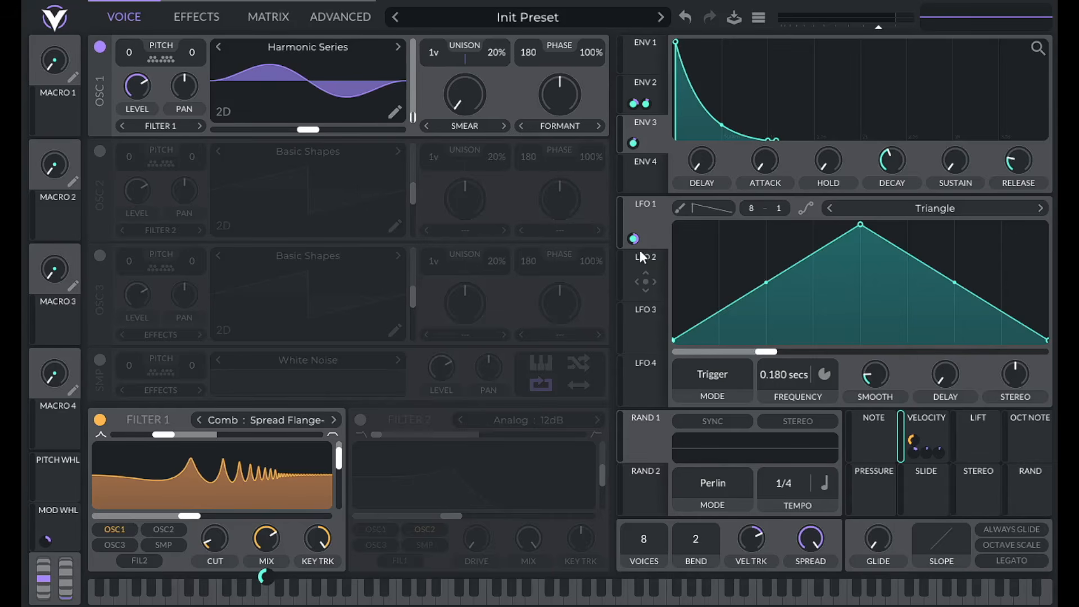
Switch LFO 2's rate from tempo to seconds and set its phase to 0.25.
left_click(642, 278)
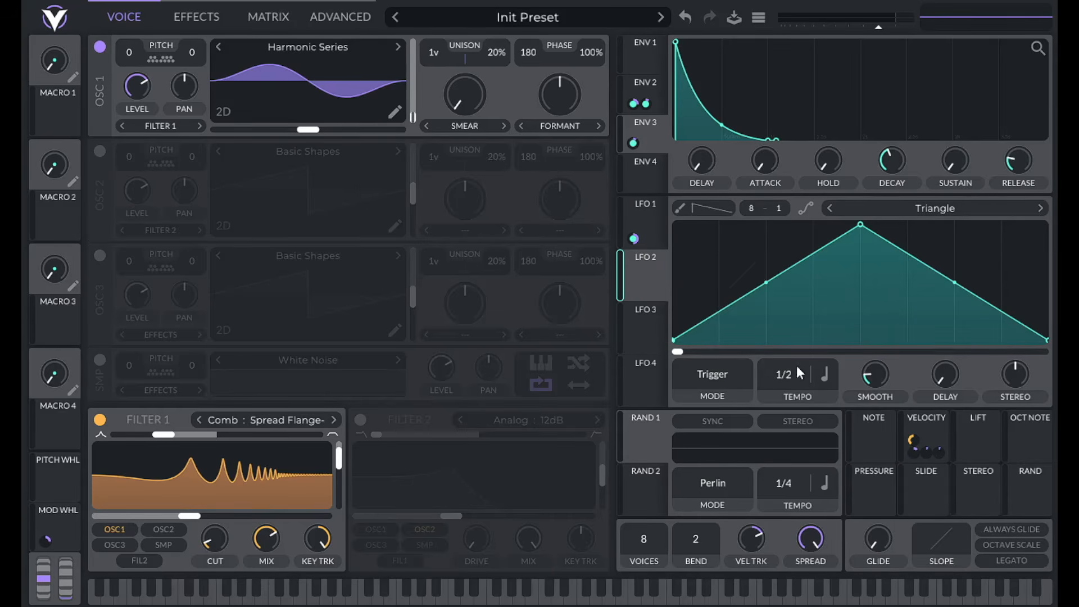
left_click(824, 375)
left_click(831, 396)
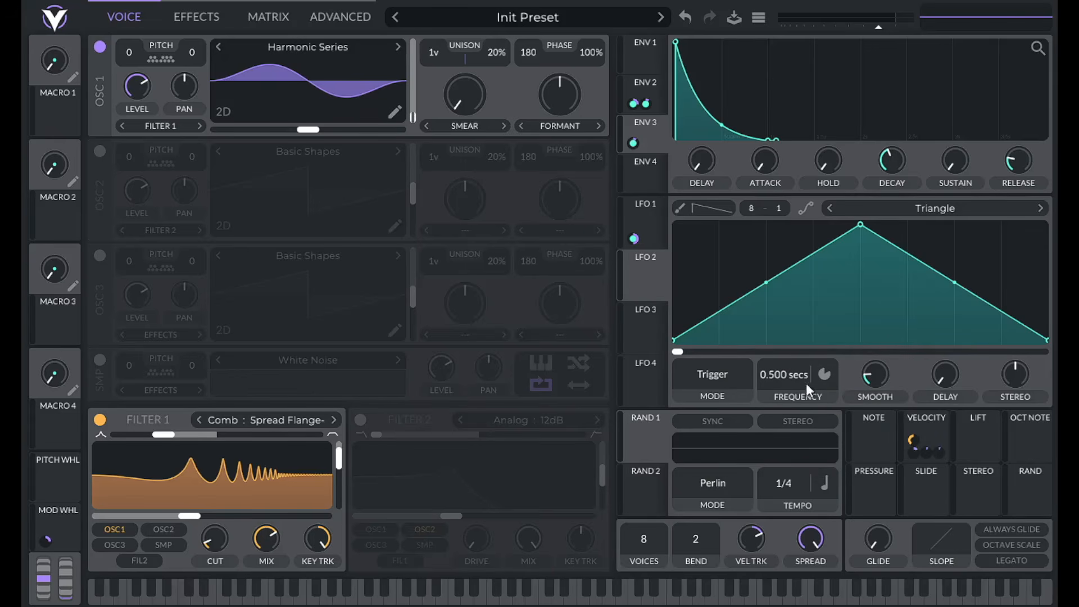
right_click(683, 352)
left_click(689, 380)
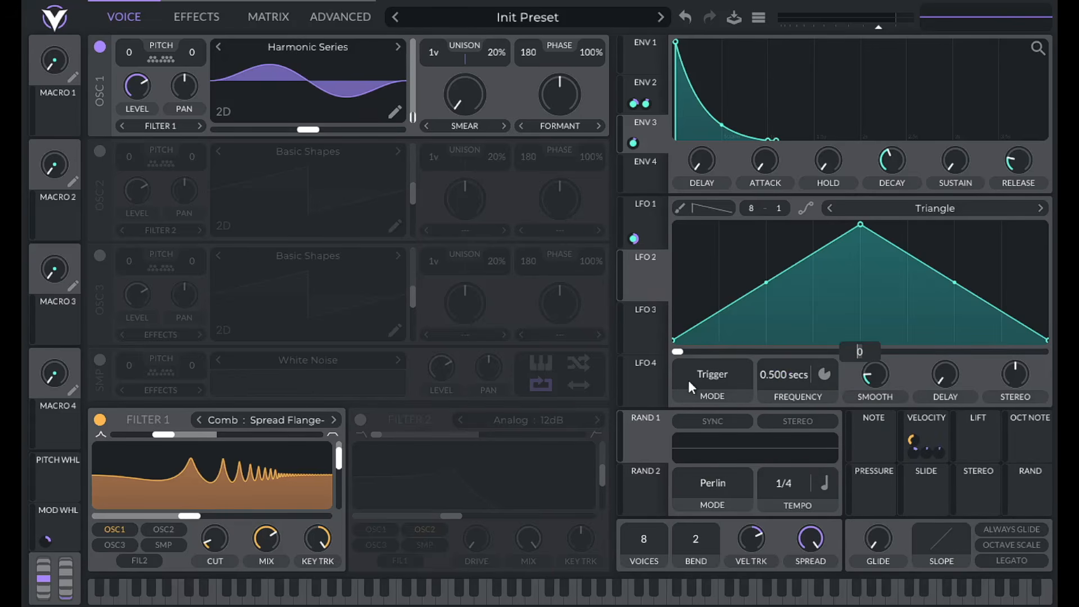
type("0.25")
key("Return")
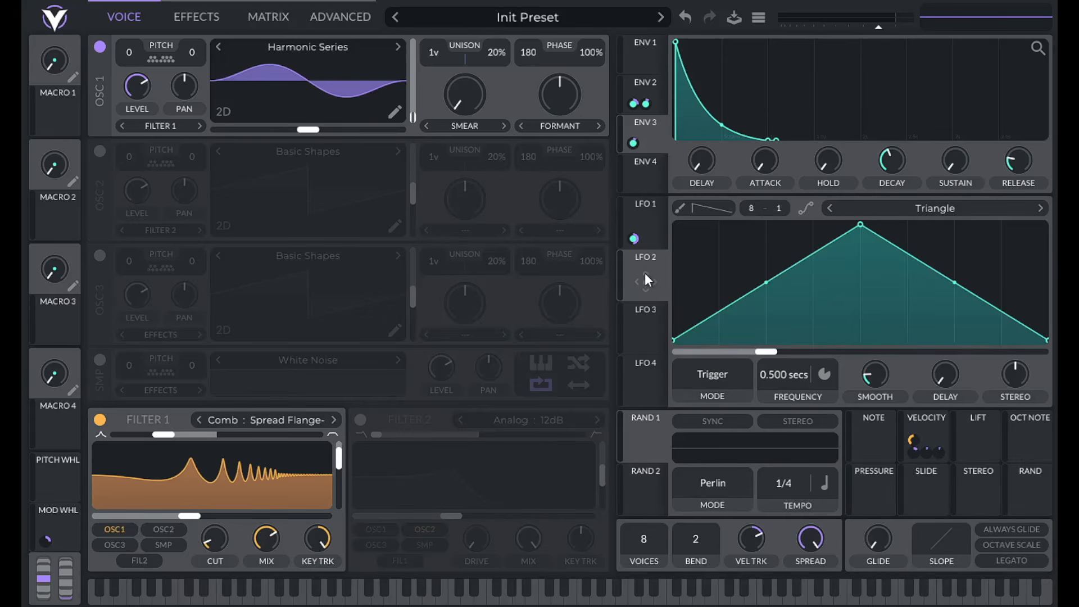
Modulate oscillator 1's pan and level with LFO 2, controlling the pan amount with Macro 1 and the level amount with Macro 2.
left_click_drag(645, 279, 187, 87)
left_click_drag(648, 276, 136, 84)
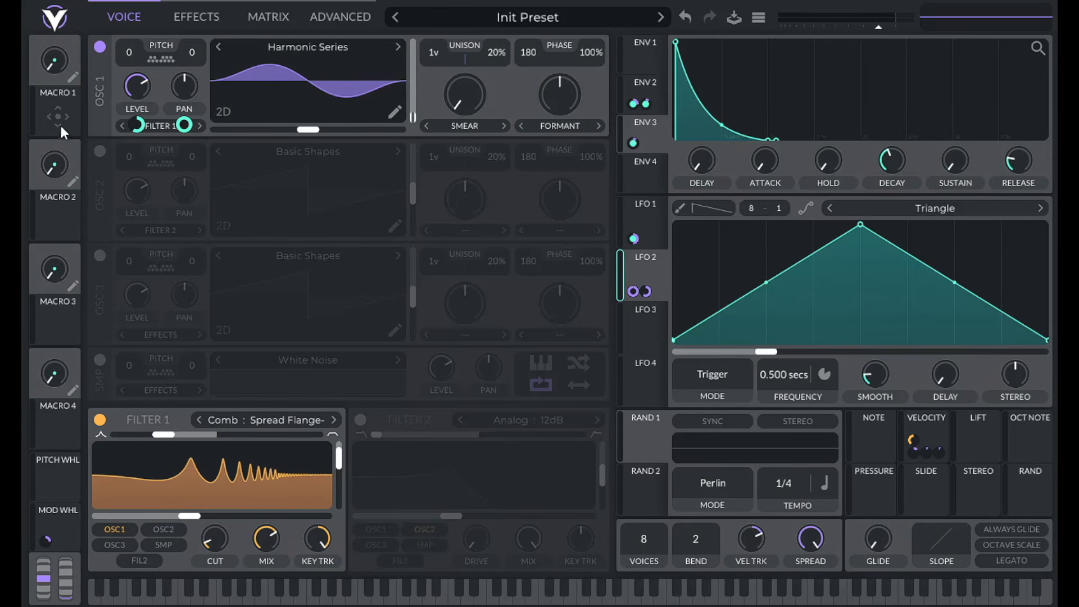
left_click_drag(59, 119, 632, 291)
left_click_drag(53, 227, 649, 278)
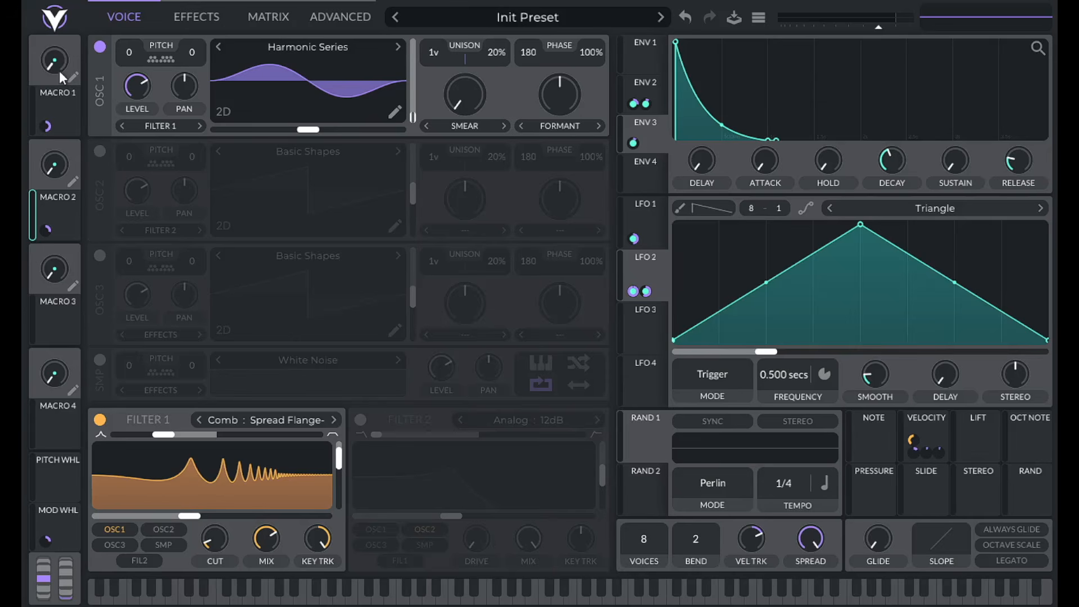
Raise Macro 1 and Macro 2 partway to bring in some panning and level modulation.
left_click_drag(58, 66, 52, 29)
mouse_move(55, 165)
left_click_drag(55, 165, 60, 144)
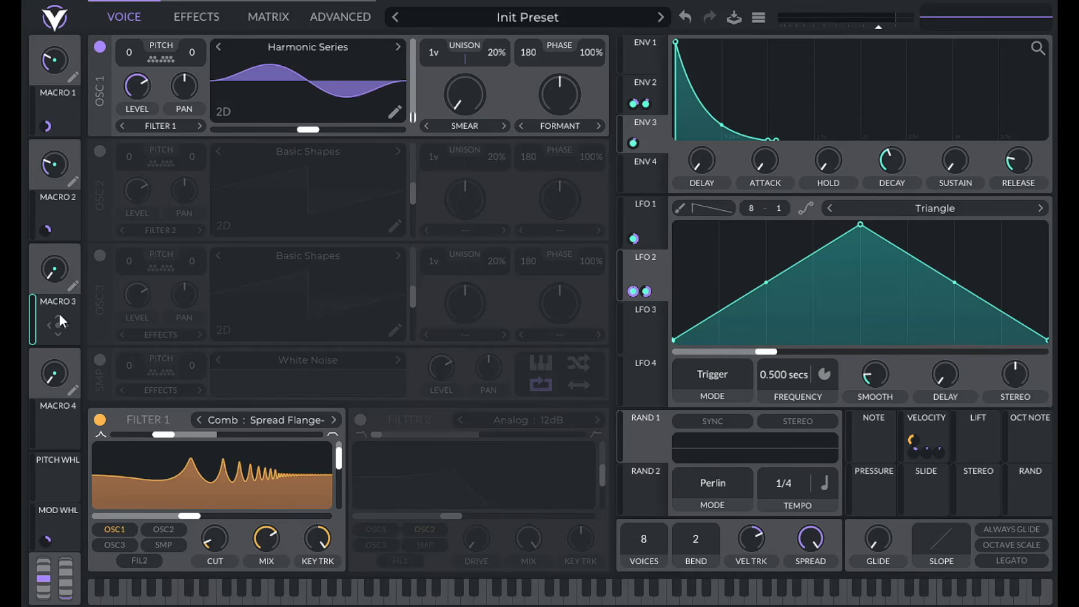
Assign Macro 3 to LFO 2's frequency and reduce the modulation amount by entering an exact value.
left_click_drag(63, 325, 790, 382)
right_click(45, 334)
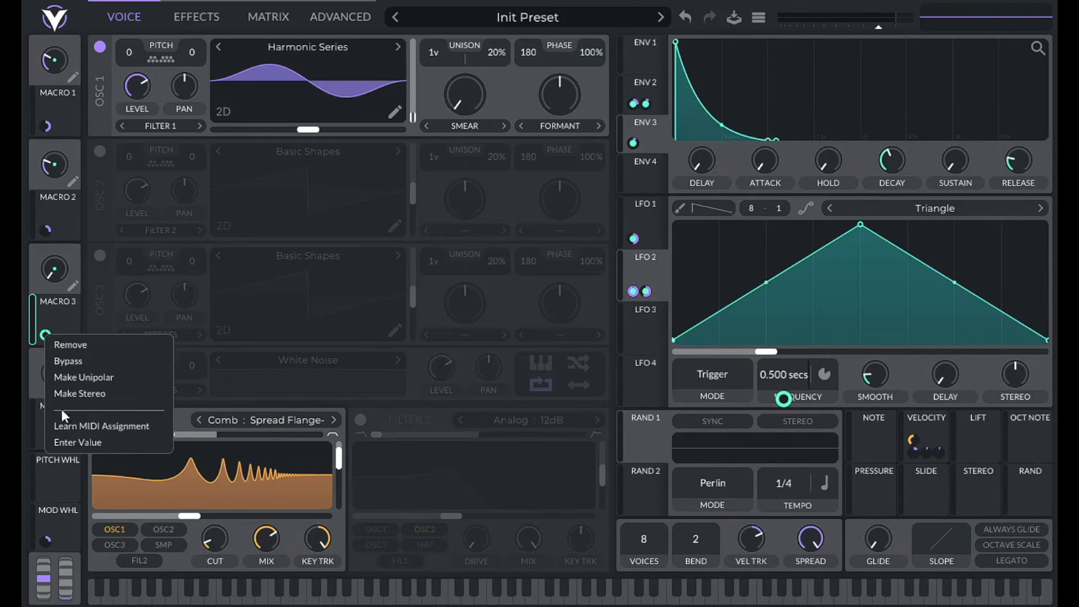
left_click(64, 443)
key("BackSpace")
type("0")
key("Return")
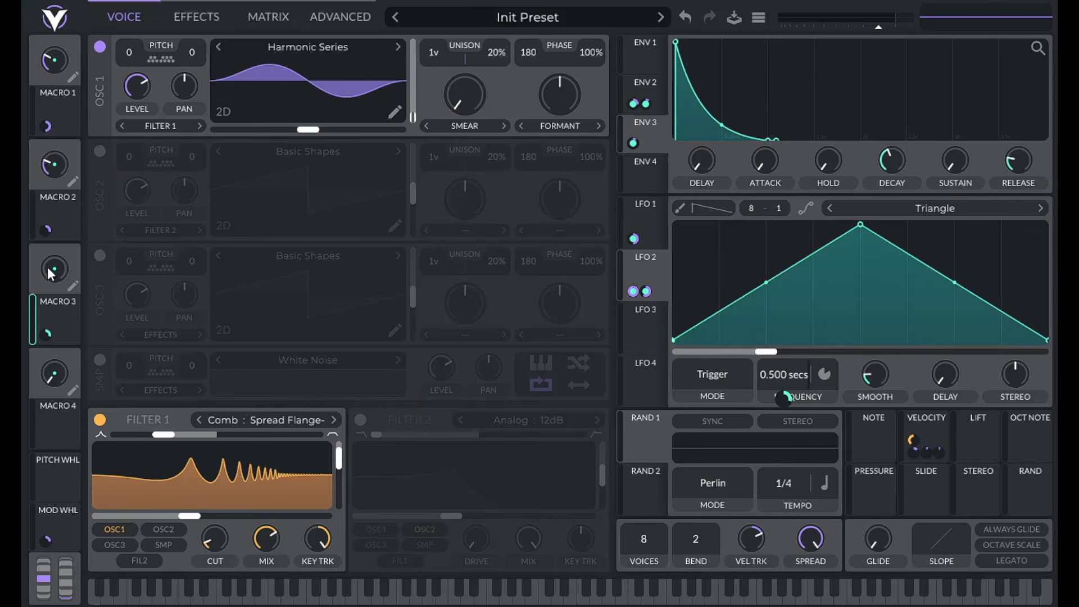
Sweep Macro 3 up to its maximum while playing notes, and settle it at about 0.65.
key("a")
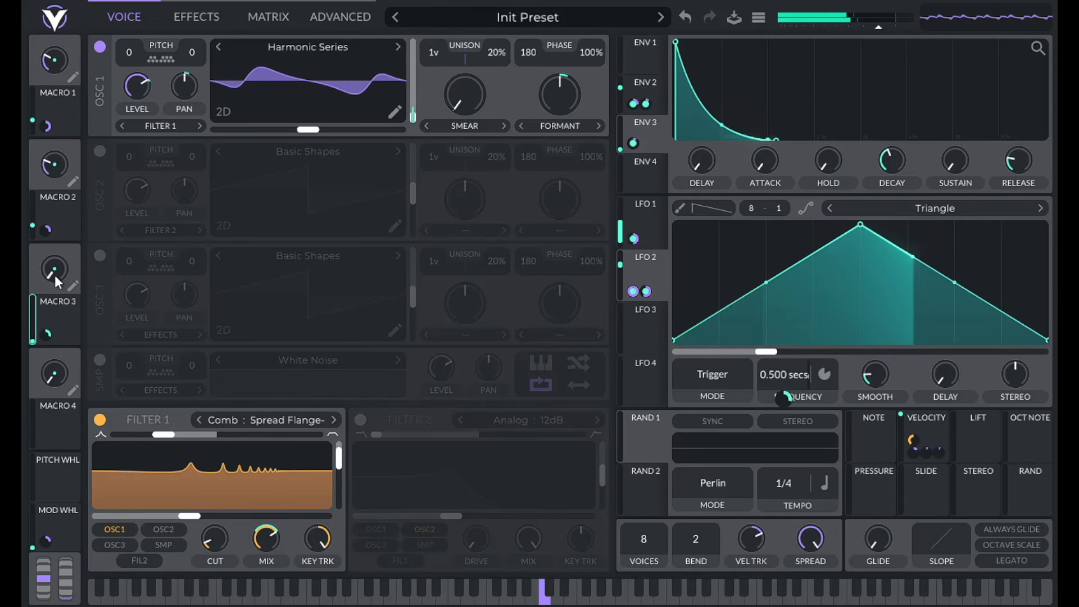
left_click_drag(55, 275, 106, 103)
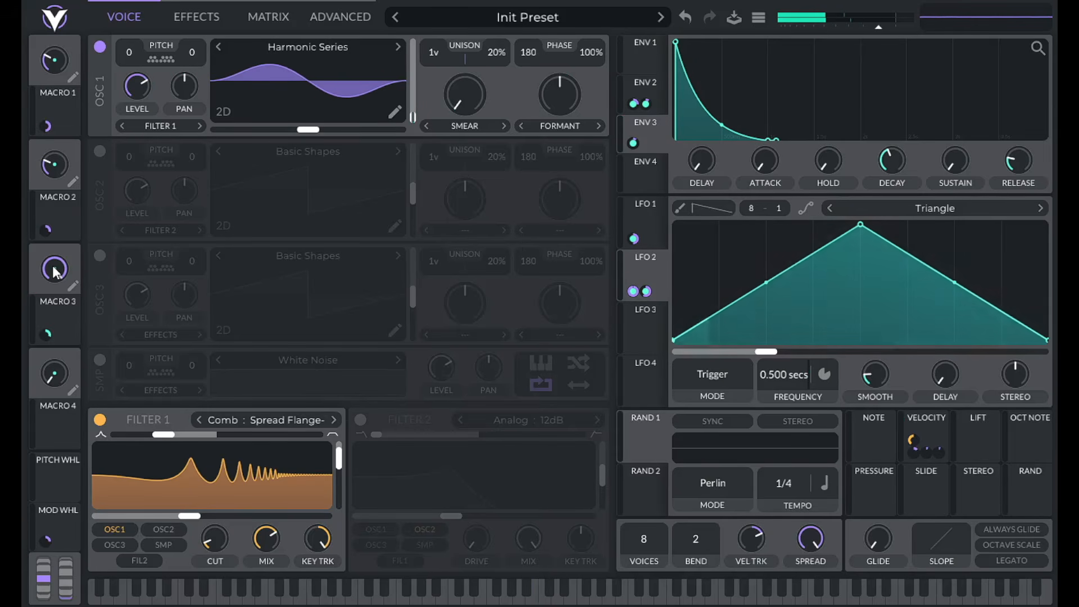
left_click_drag(57, 268, 49, 300)
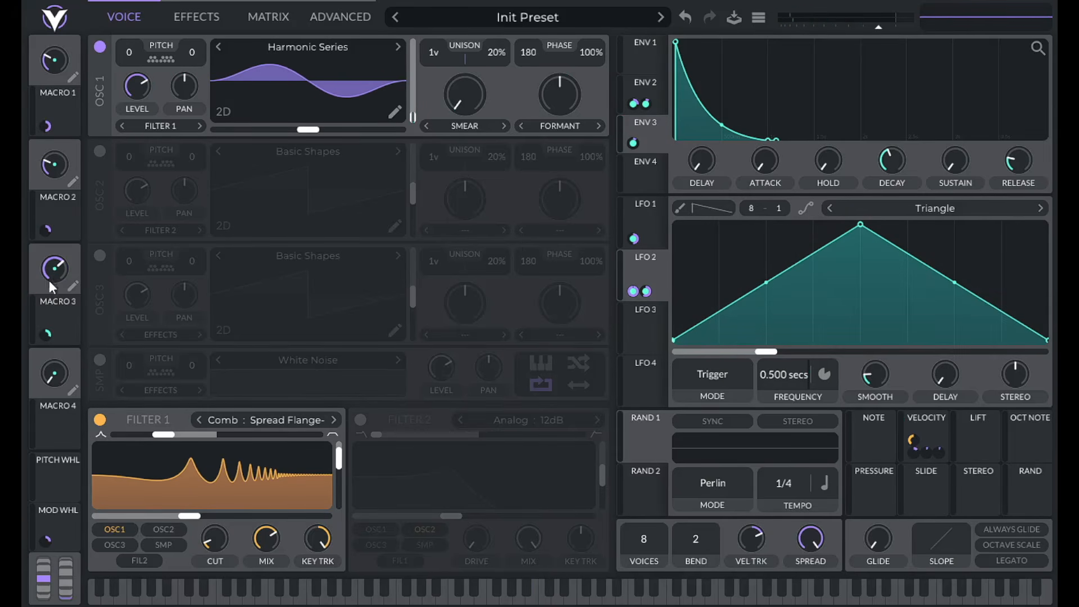
left_click_drag(52, 268, 54, 275)
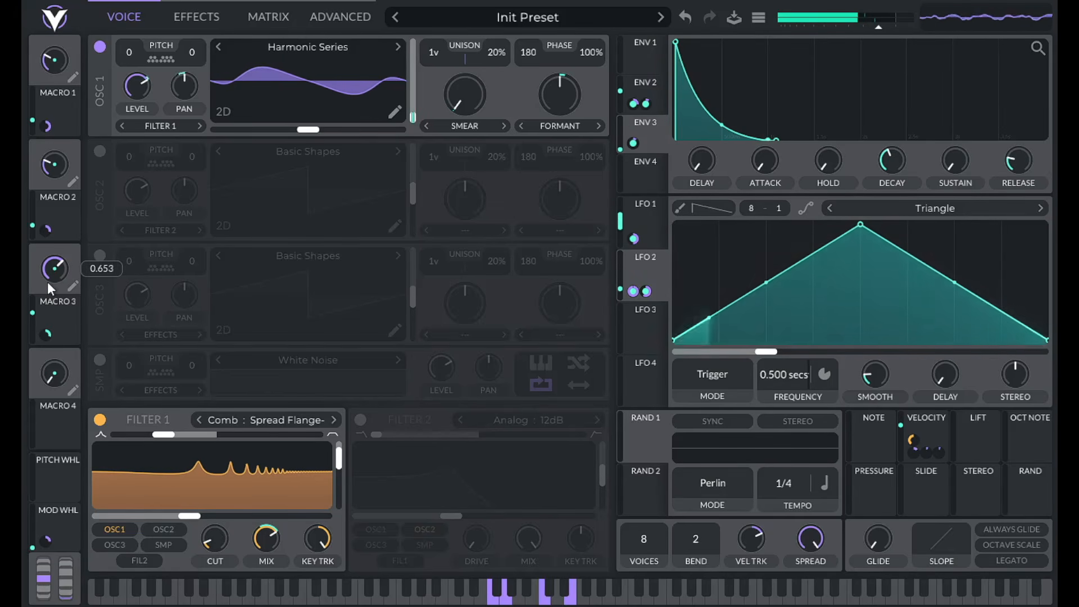
mouse_move(55, 169)
Rename Macro 1 as PANNING, Macro 2 as TREMOLO and Macro 3 as RATE.
left_click(78, 81)
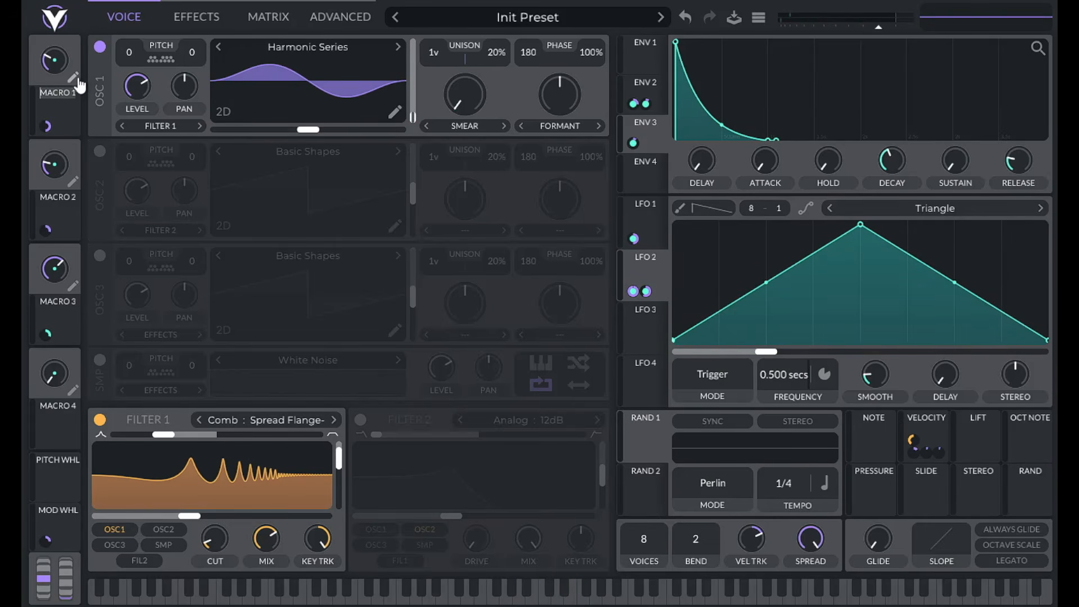
type("PANNING")
key("Return")
left_click(74, 184)
type("TREMOLO")
left_click(75, 288)
type("RATE")
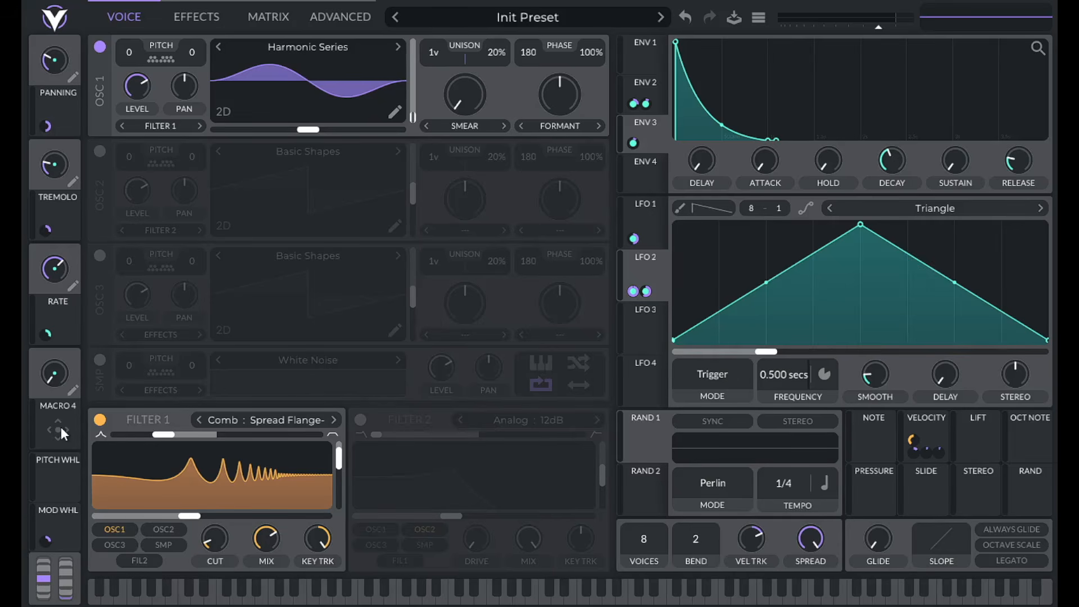
Assign Macro 4 to the amounts of all four existing Velocity modulations.
left_click_drag(60, 427, 914, 450)
left_click_drag(66, 426, 928, 447)
left_click_drag(52, 420, 932, 450)
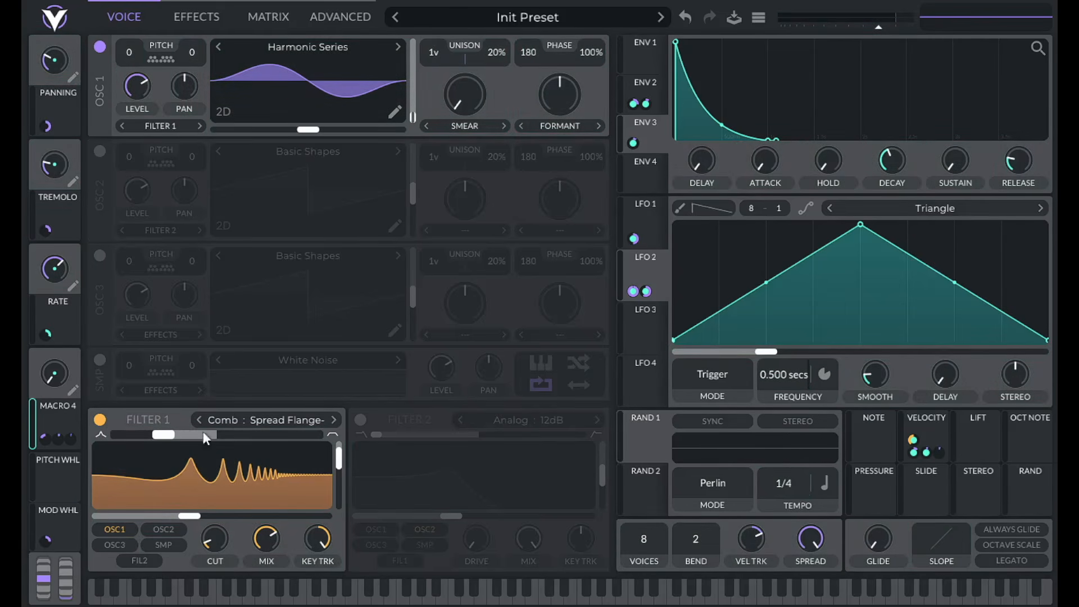
left_click_drag(35, 408, 939, 453)
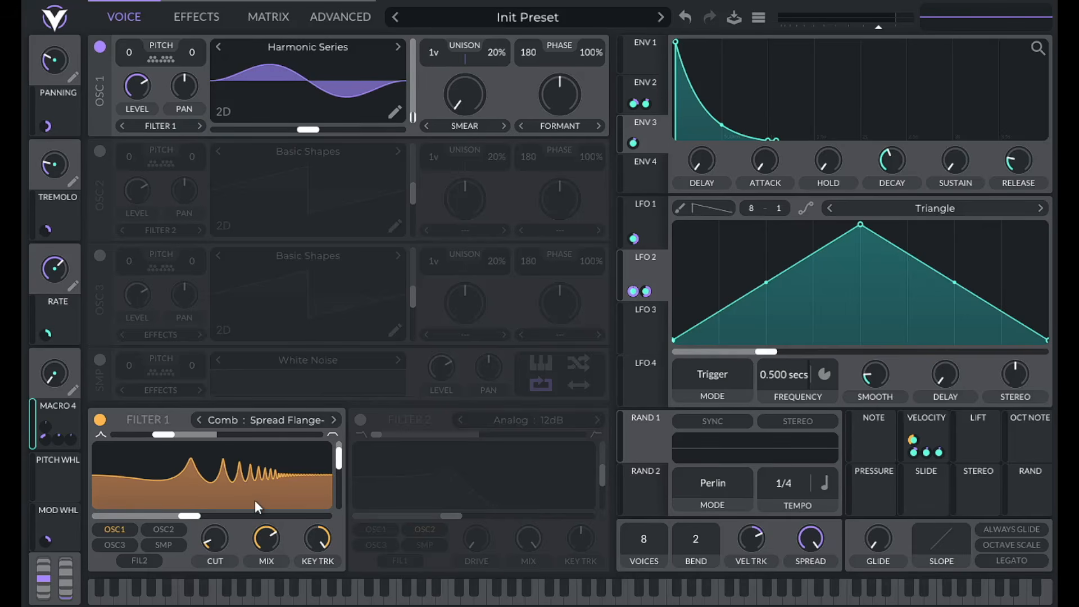
Lower the master output volume slightly and turn Macro 4 up to its maximum.
left_click_drag(874, 31, 871, 31)
left_click_drag(48, 382, 117, 193)
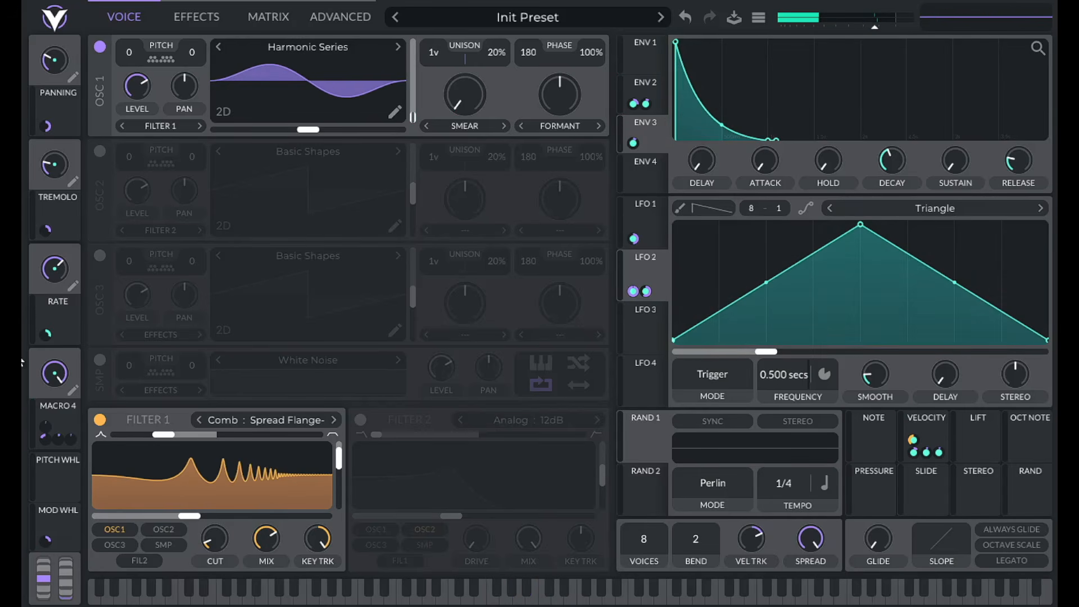
Rename Macro 4 as VEL RANGE and set it to about 0.75 while playing notes.
left_click(73, 392)
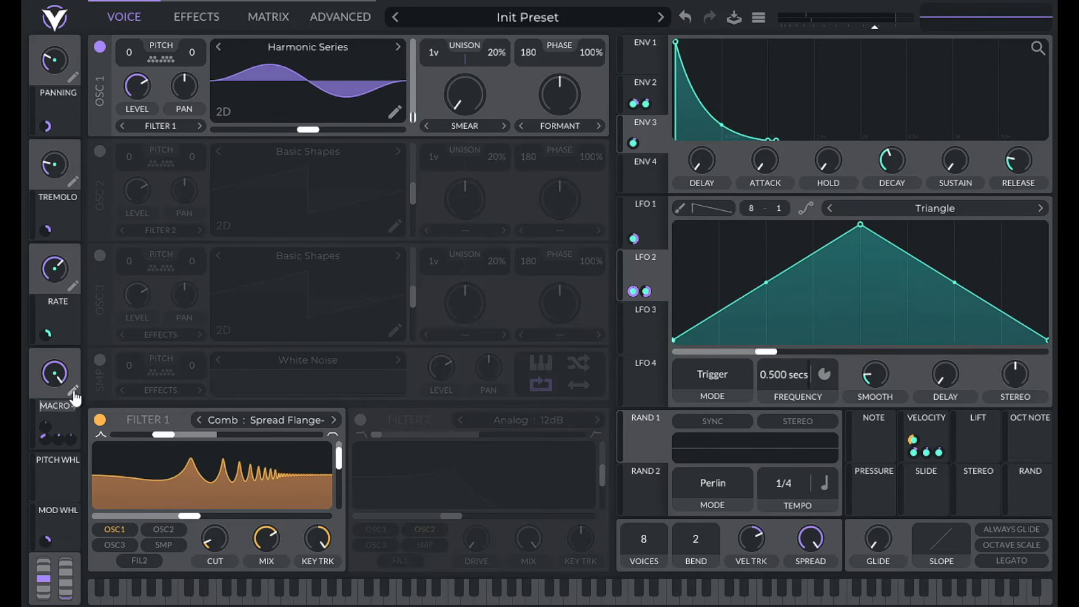
type("VEL RANGE")
left_click_drag(60, 372, 56, 396)
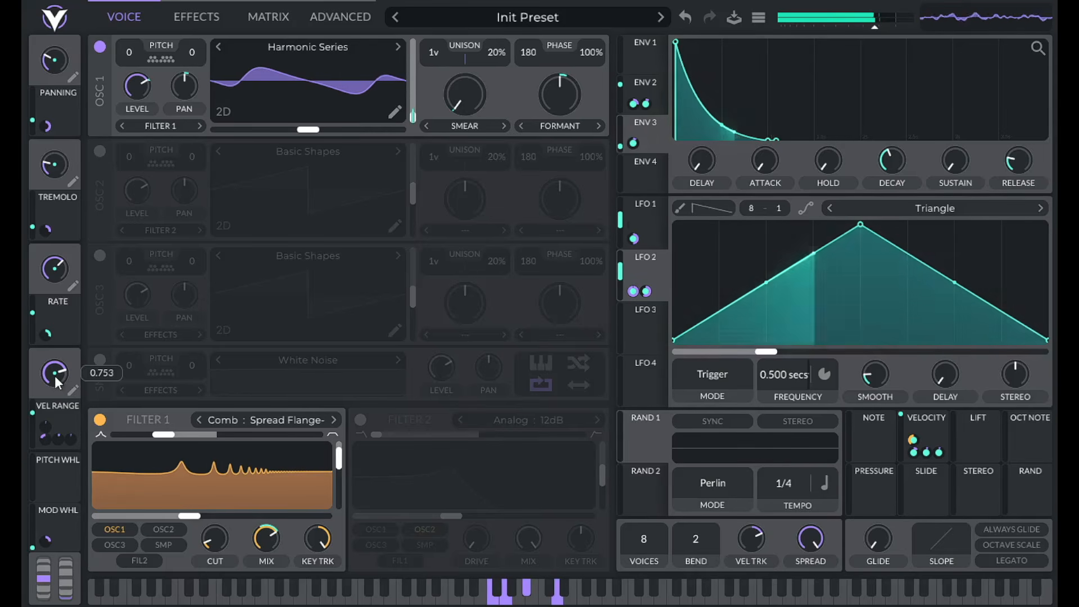
Audition the VEL RANGE macro raised to about 0.79 and lowered below its midpoint while playing notes.
left_click_drag(56, 376, 55, 371)
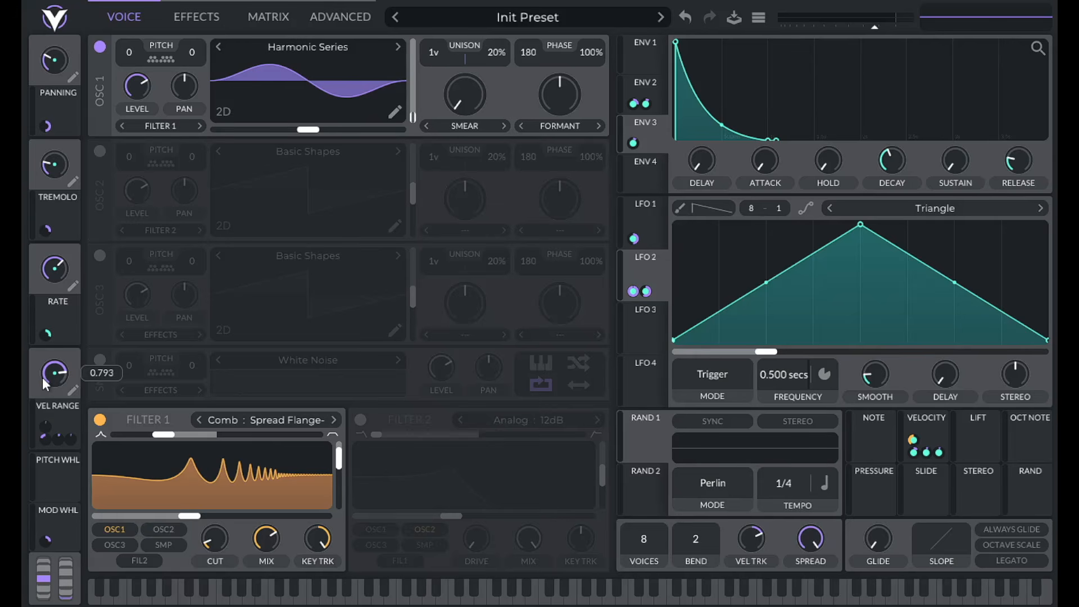
left_click_drag(56, 375, 57, 427)
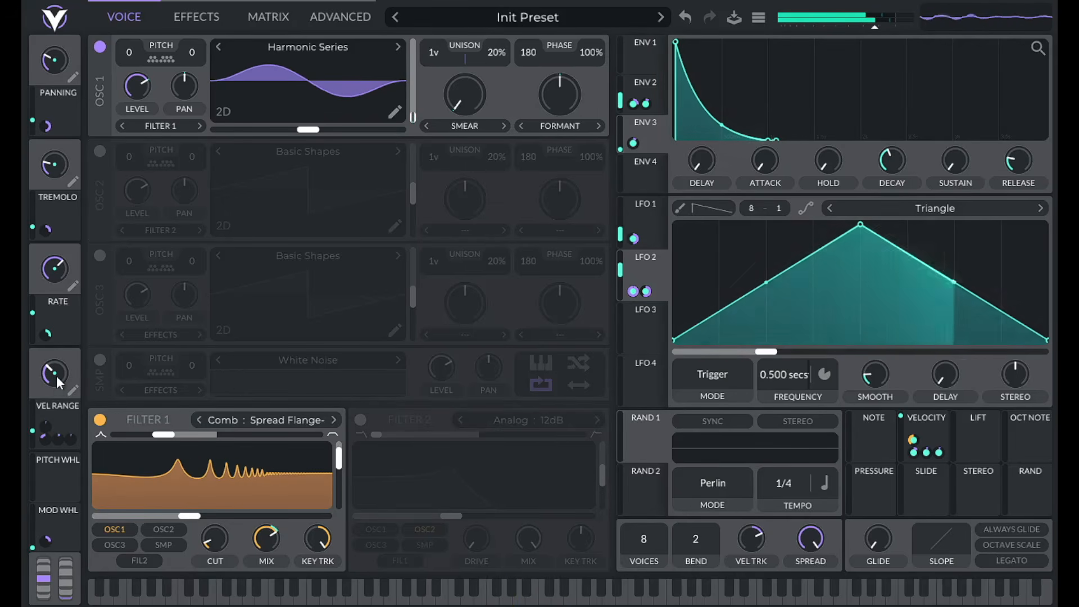
mouse_move(57, 375)
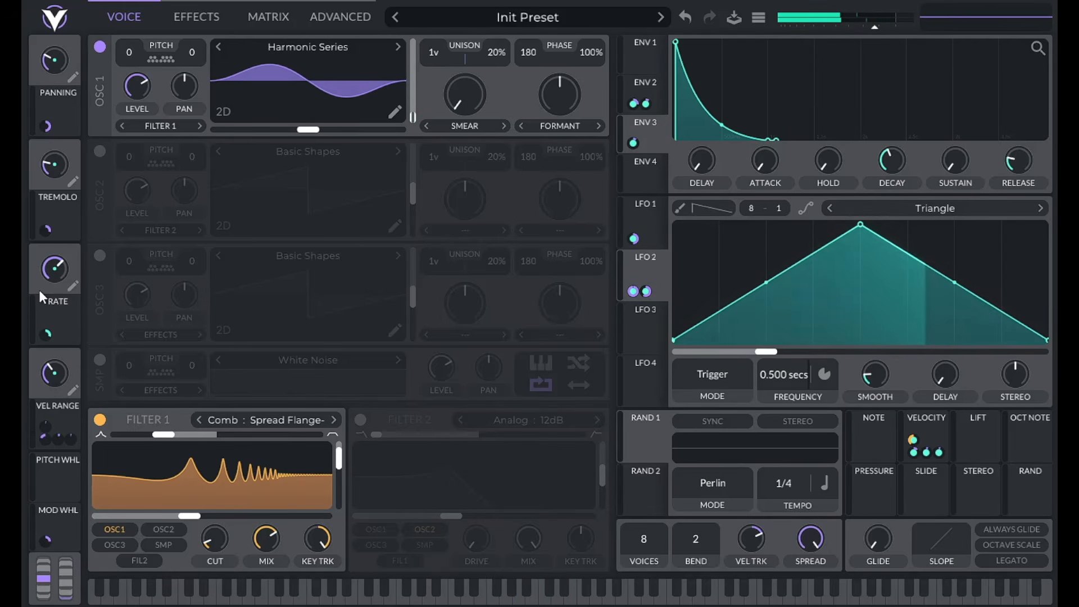
Enable the EQ effect, lower its high band's resonance to minimum and raise that band's cutoff.
left_click(183, 17)
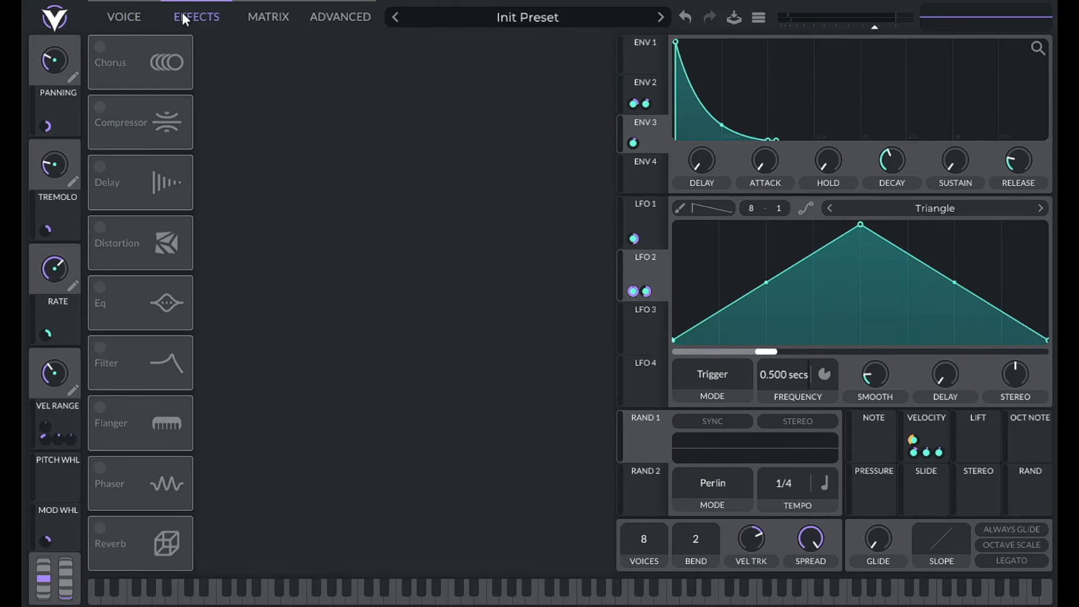
left_click(100, 288)
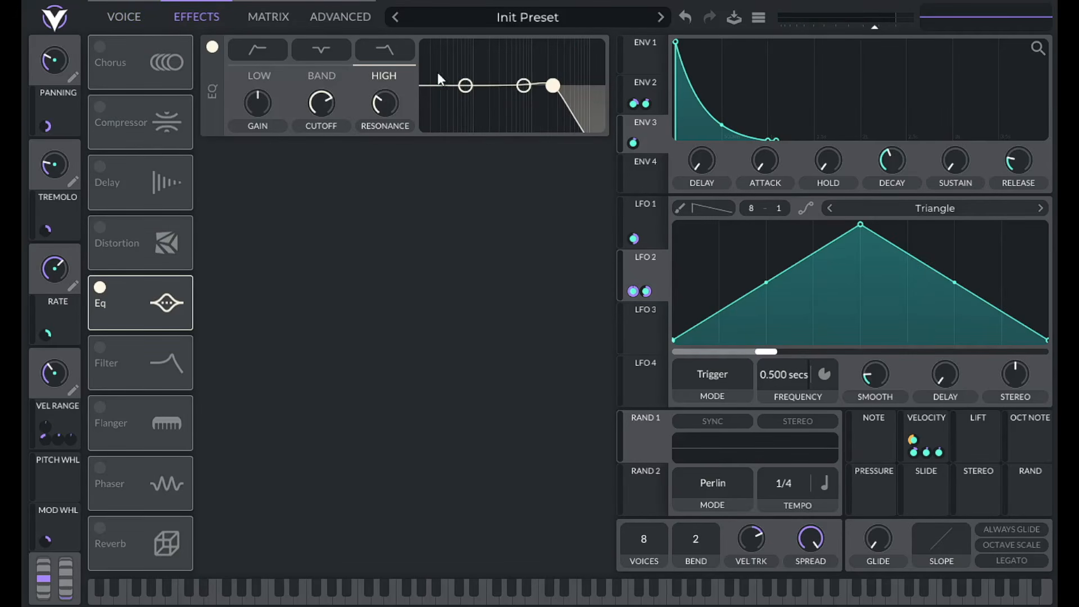
left_click_drag(392, 131, 352, 212)
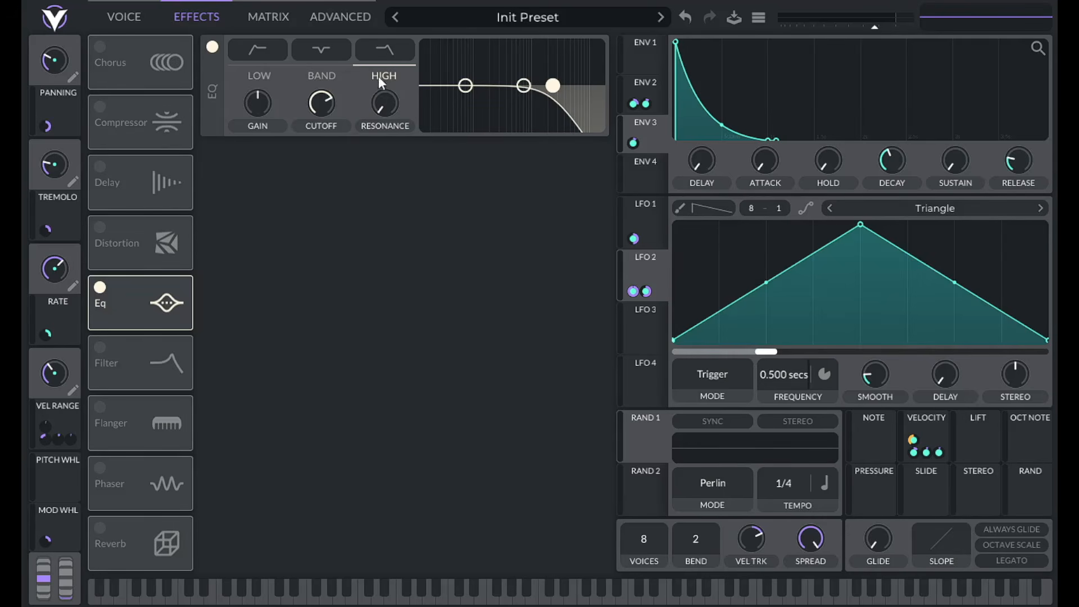
left_click_drag(322, 110, 326, 99)
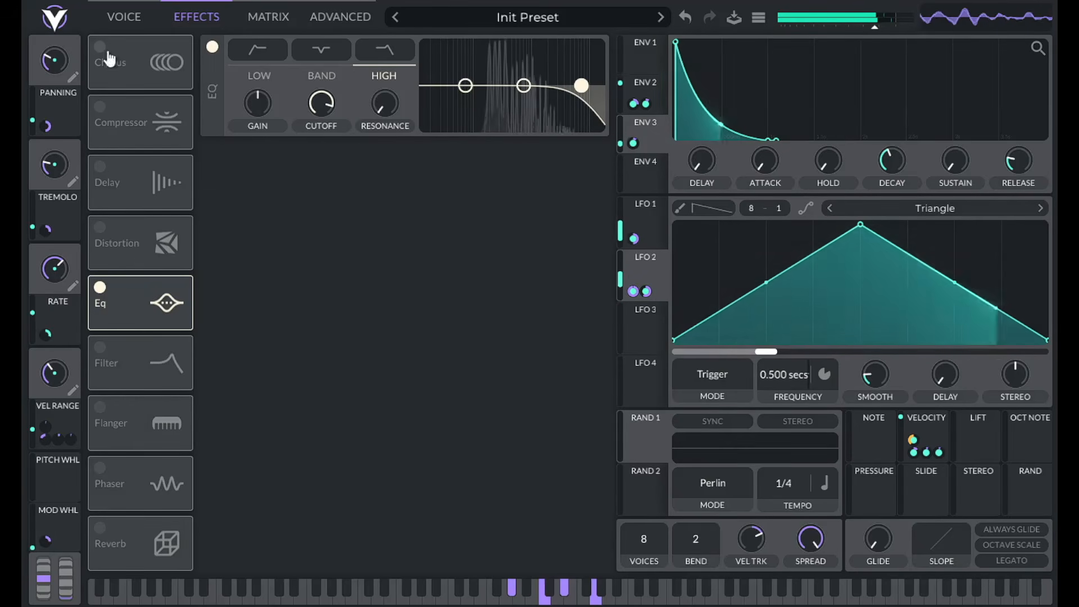
Set the VEL RANGE macro to 1.000.
left_click(126, 20)
left_click_drag(53, 382, 53, 338)
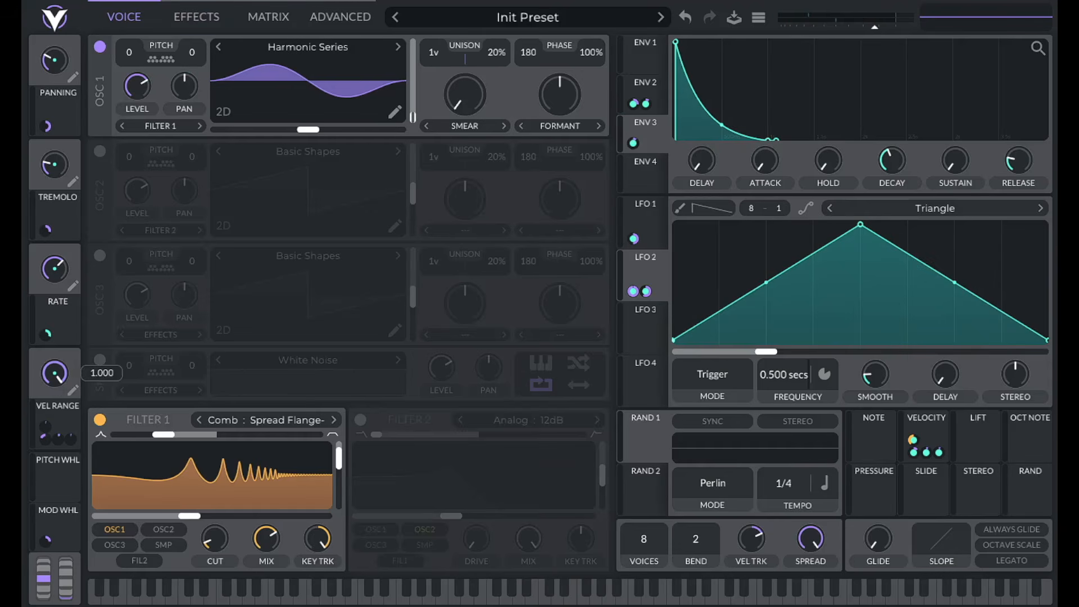
Enable the Reverb effect, turn its mix fully up and raise its chorus amount moderately.
left_click(202, 26)
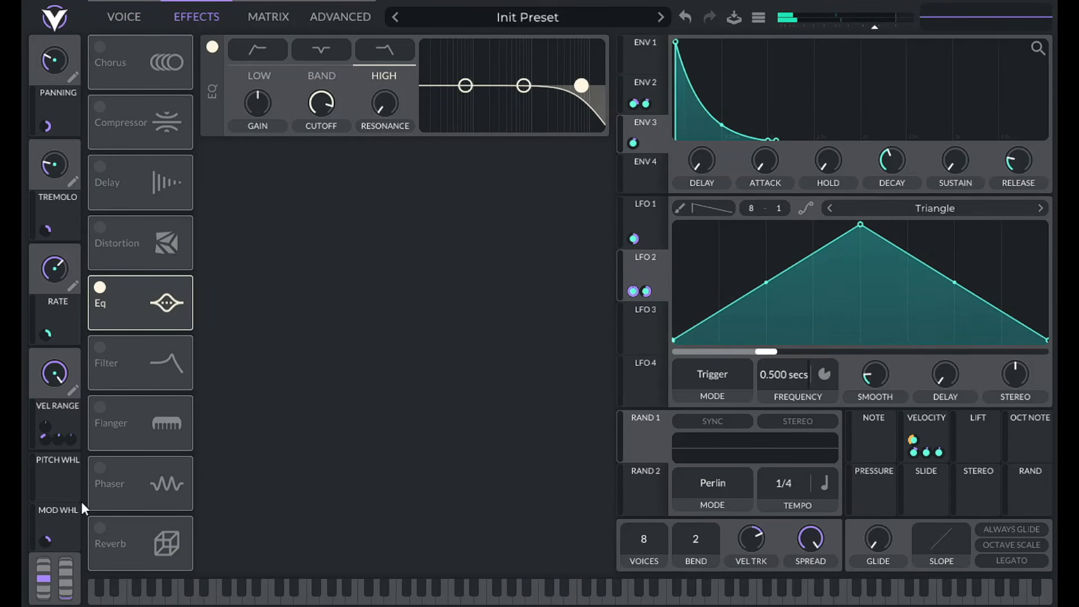
left_click(98, 529)
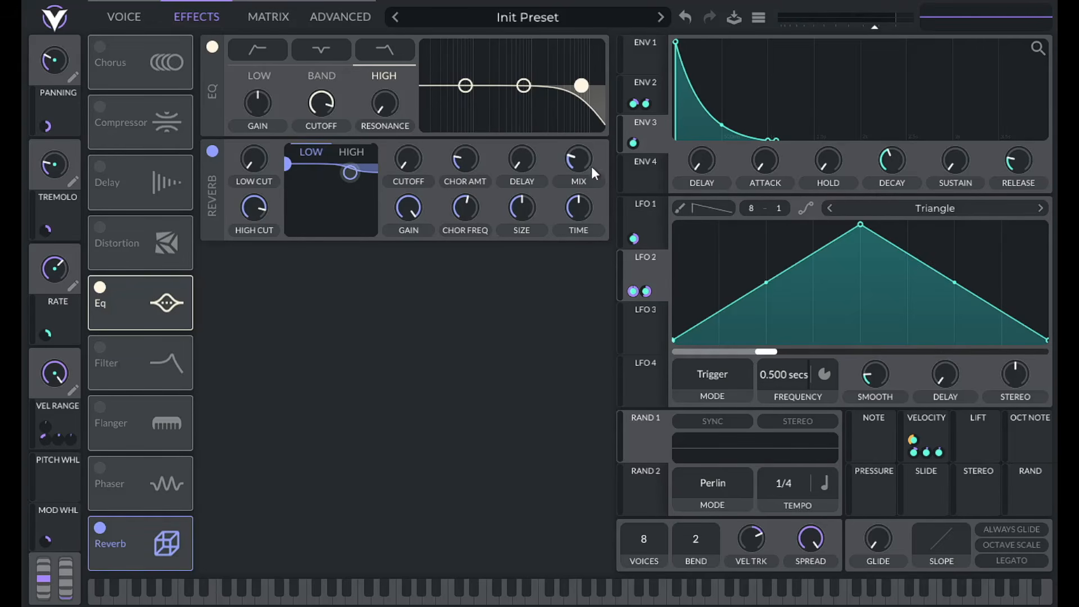
left_click_drag(584, 172, 620, 21)
mouse_move(461, 161)
left_mouse_down()
mouse_move(470, 139)
mouse_move(461, 167)
mouse_move(471, 155)
left_mouse_up()
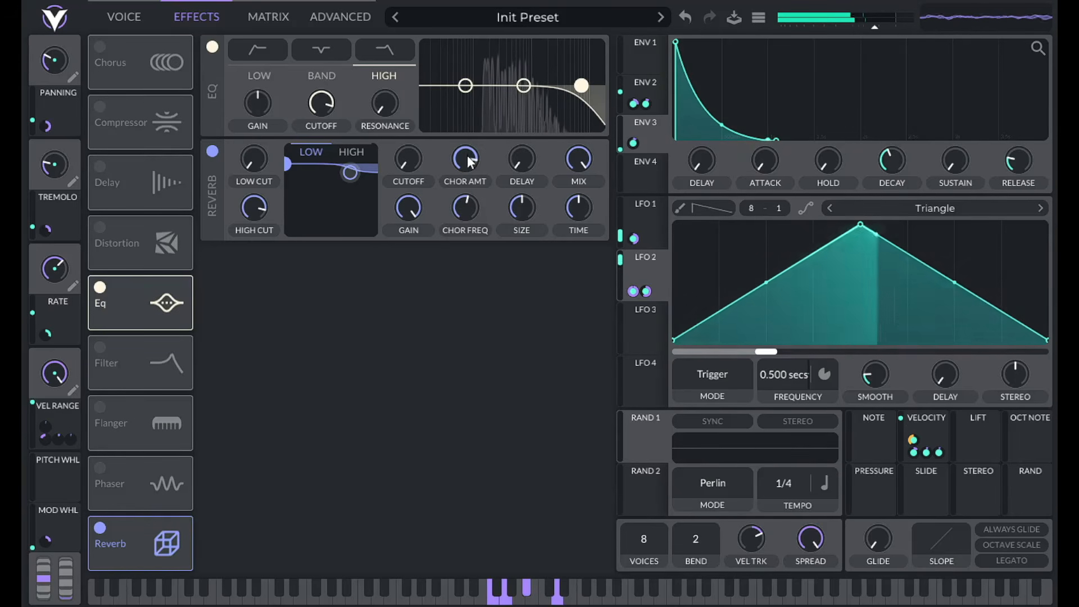
left_click_drag(464, 208, 462, 210)
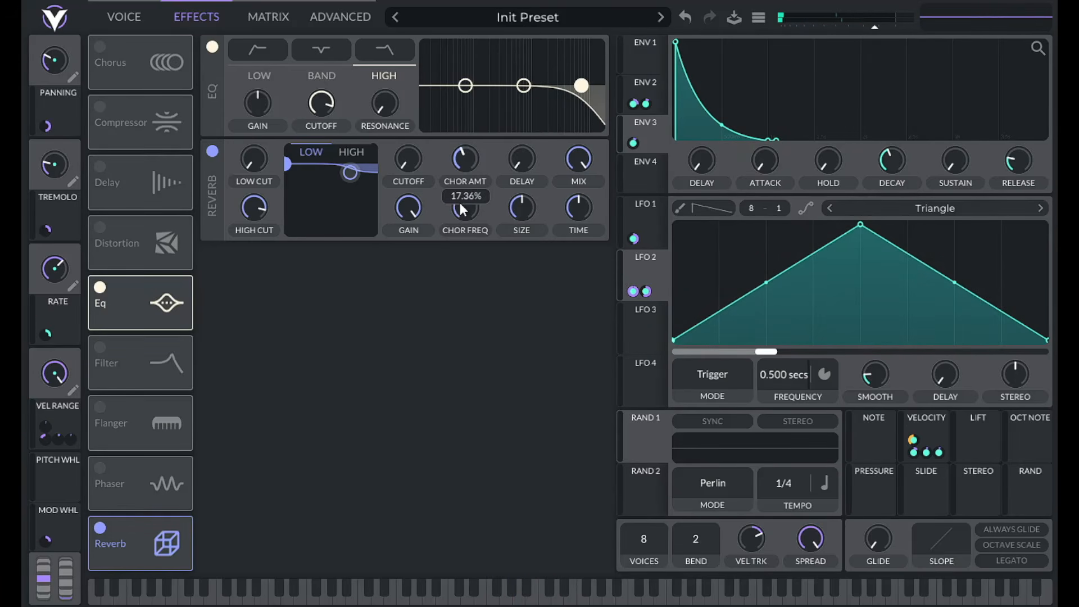
mouse_move(465, 160)
left_click_drag(465, 157, 463, 160)
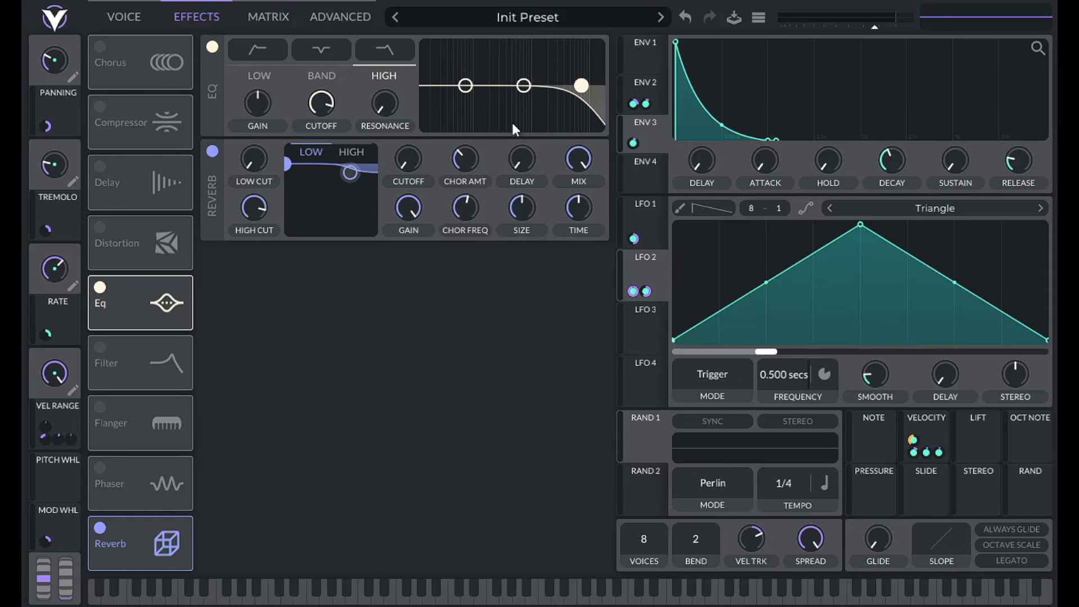
Lower the reverb's mix to a small amount and set its delay to about 0.037 secs.
right_click(585, 159)
left_click(587, 176)
left_click_drag(524, 162, 525, 152)
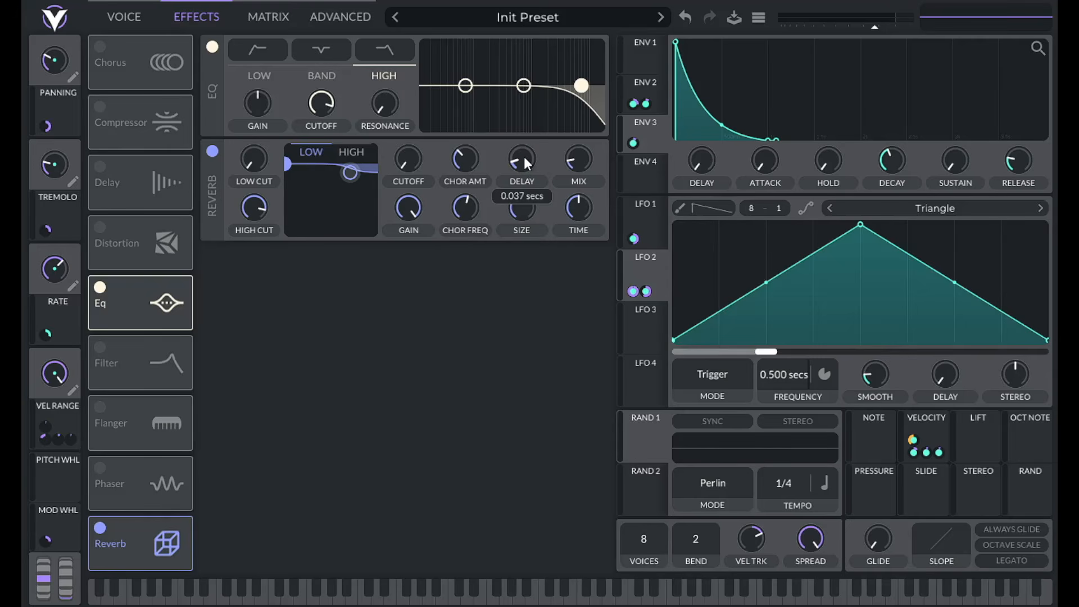
left_click_drag(524, 156, 524, 158)
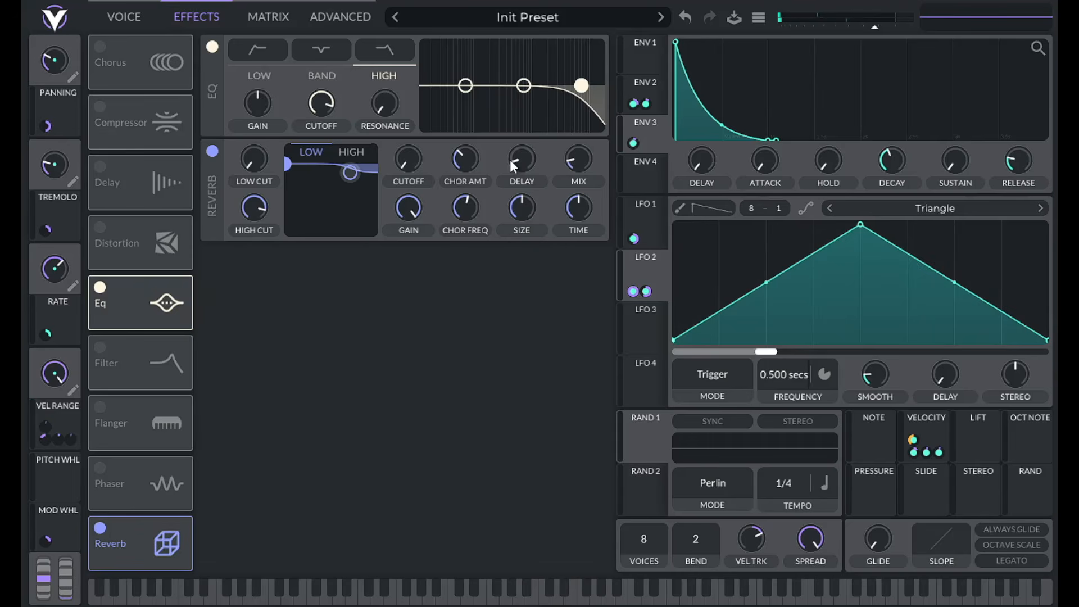
Turn on the sampler and load the Wurlitzer Key sample found by searching for "wurl".
left_click(127, 18)
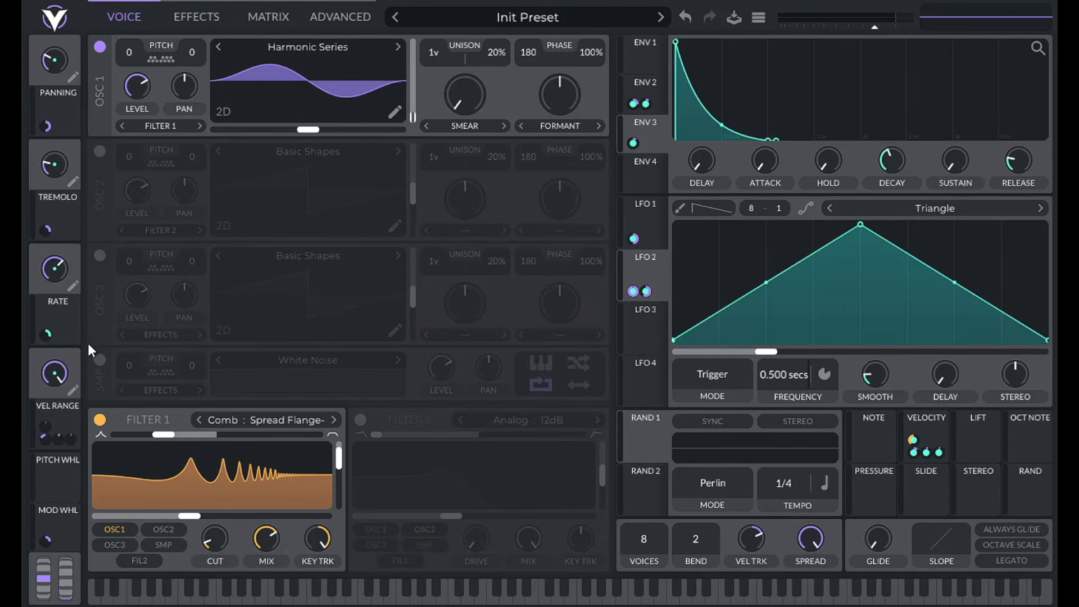
left_click(97, 360)
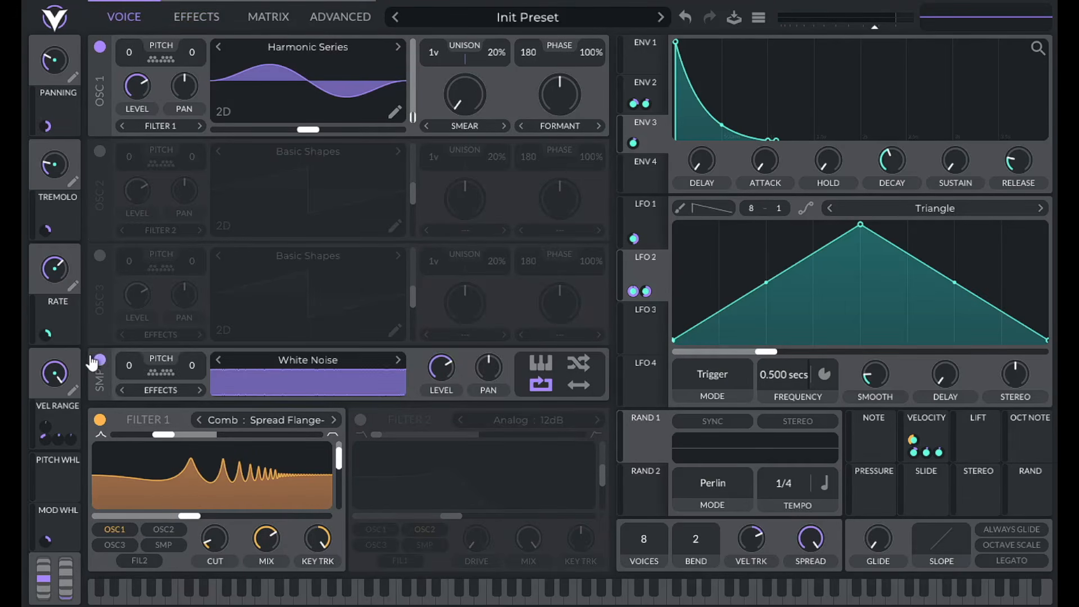
left_click(301, 357)
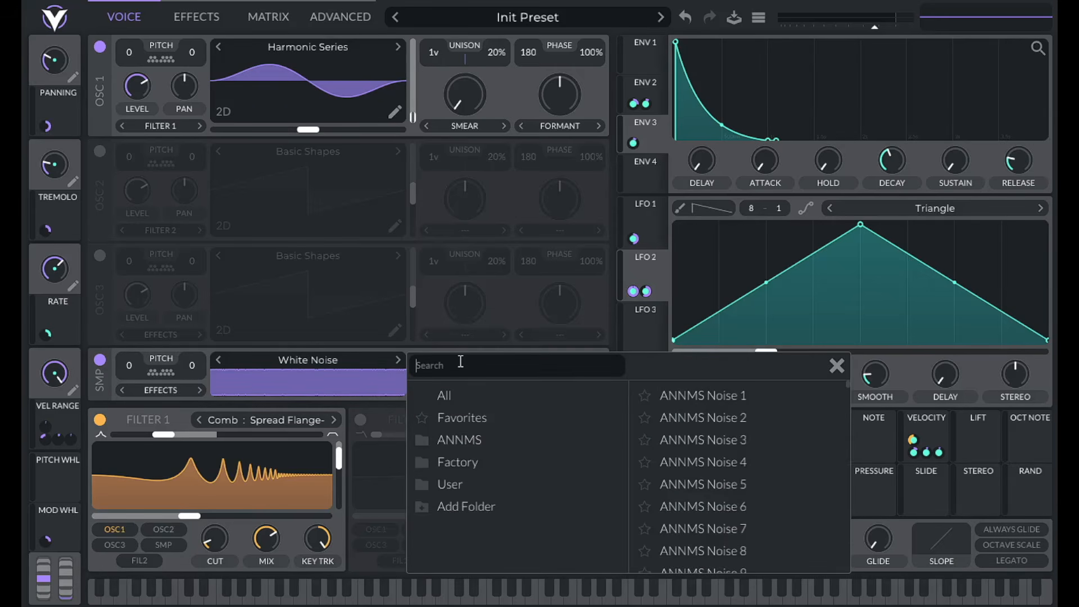
type("wurl")
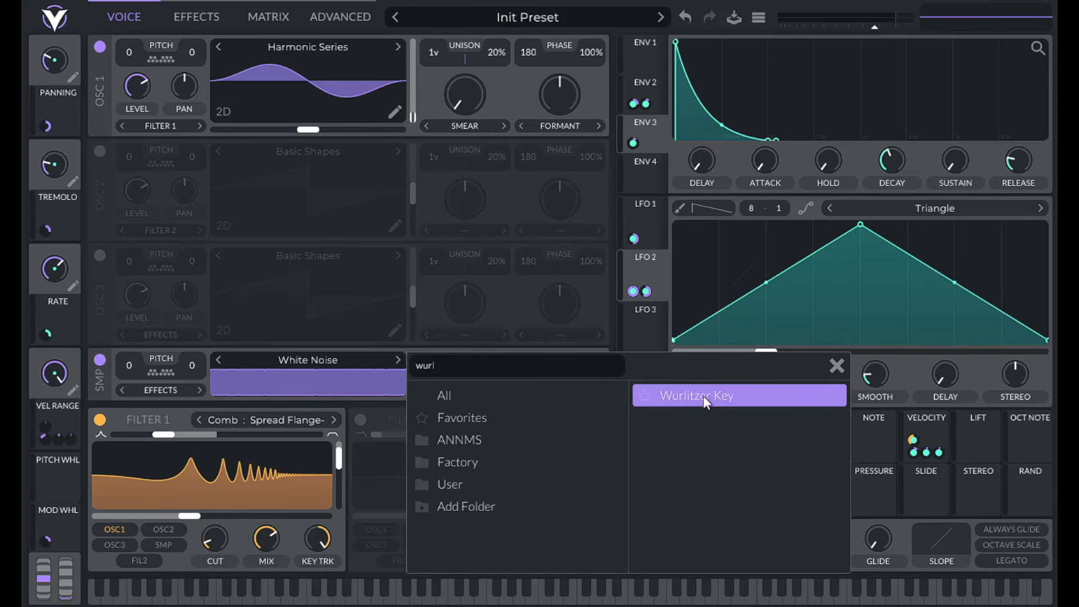
left_click(703, 396)
left_click(831, 366)
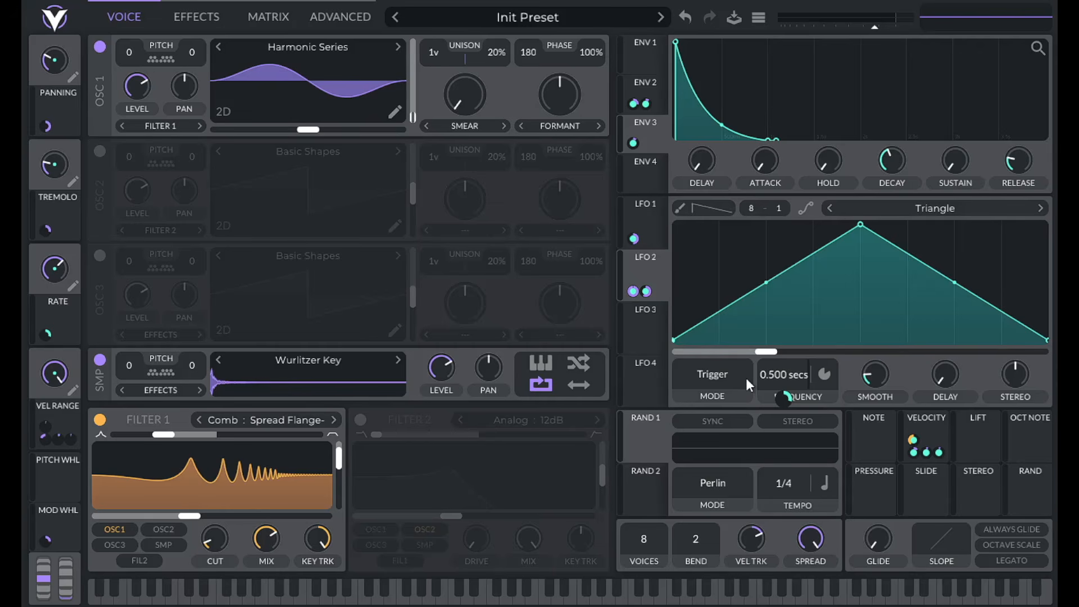
Adjust the Wurlitzer Key sample's level to about 0.32 with oscillator 1 switched off, and turn oscillator 1 back on.
left_click(100, 46)
left_click_drag(441, 368, 464, 251)
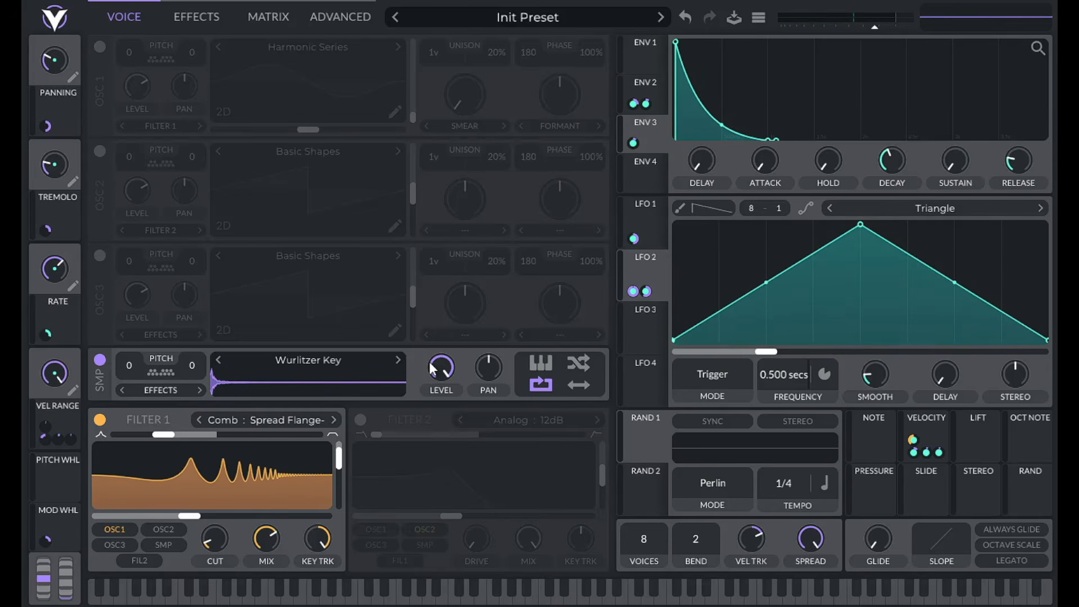
left_click_drag(432, 365, 434, 441)
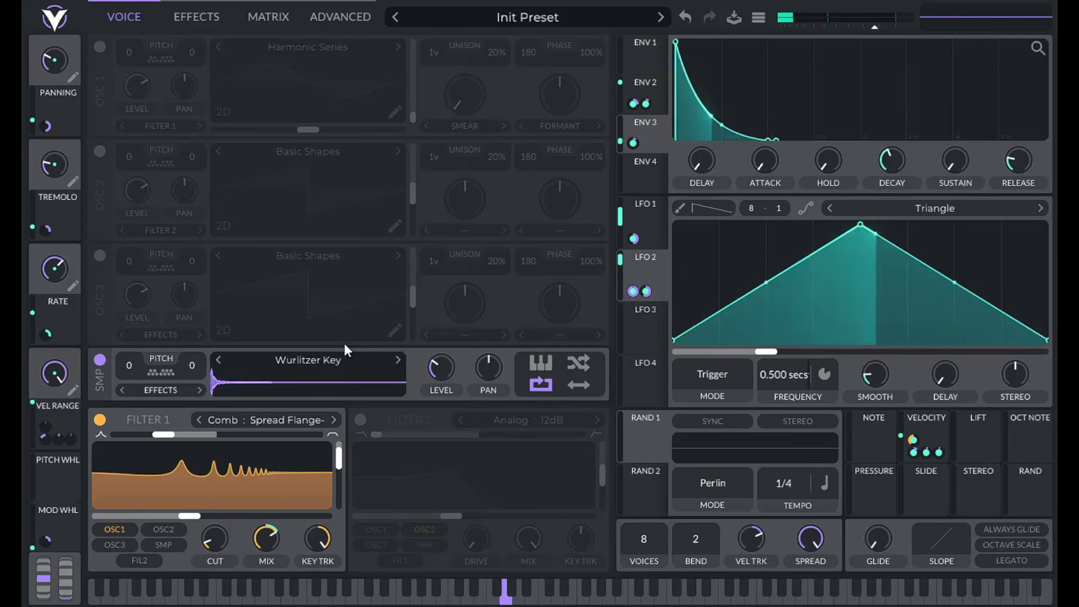
mouse_move(447, 372)
left_click_drag(446, 370, 446, 345)
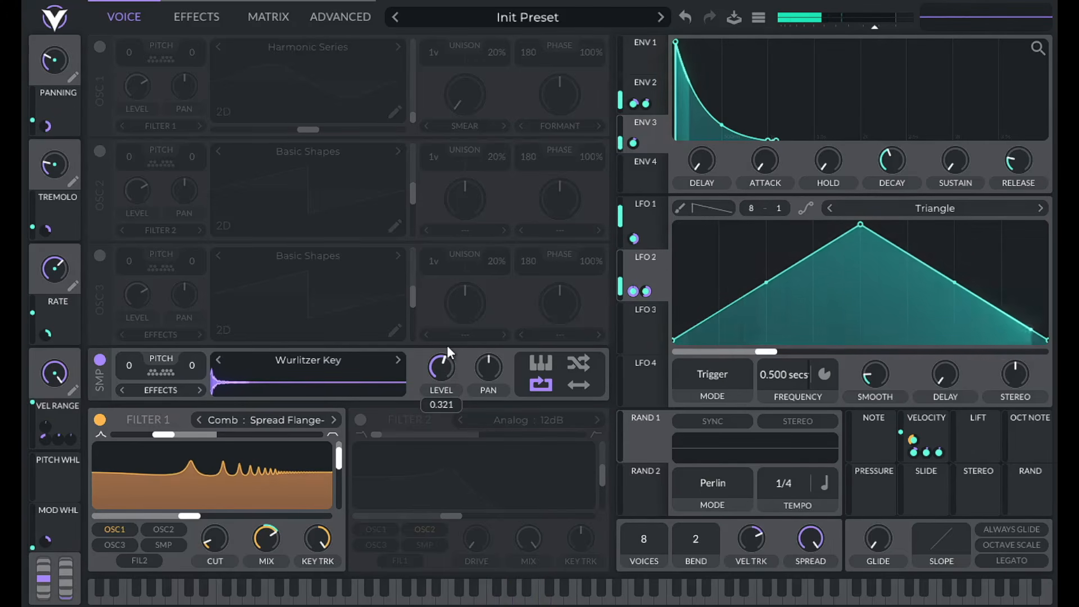
left_click(100, 48)
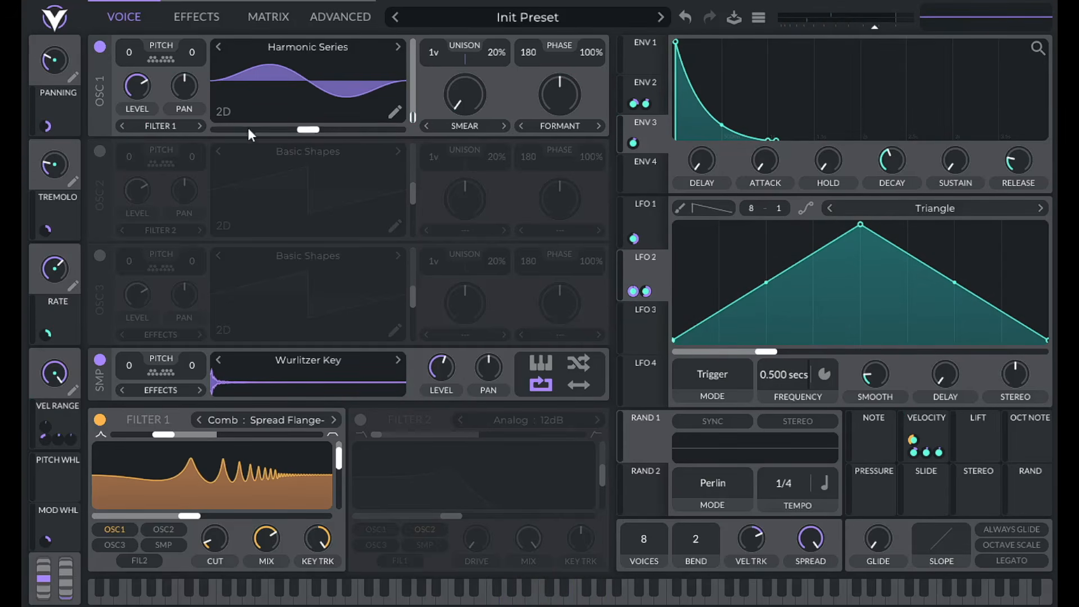
Turn off looping for the Wurlitzer Key sample and lower its level further.
left_click(541, 388)
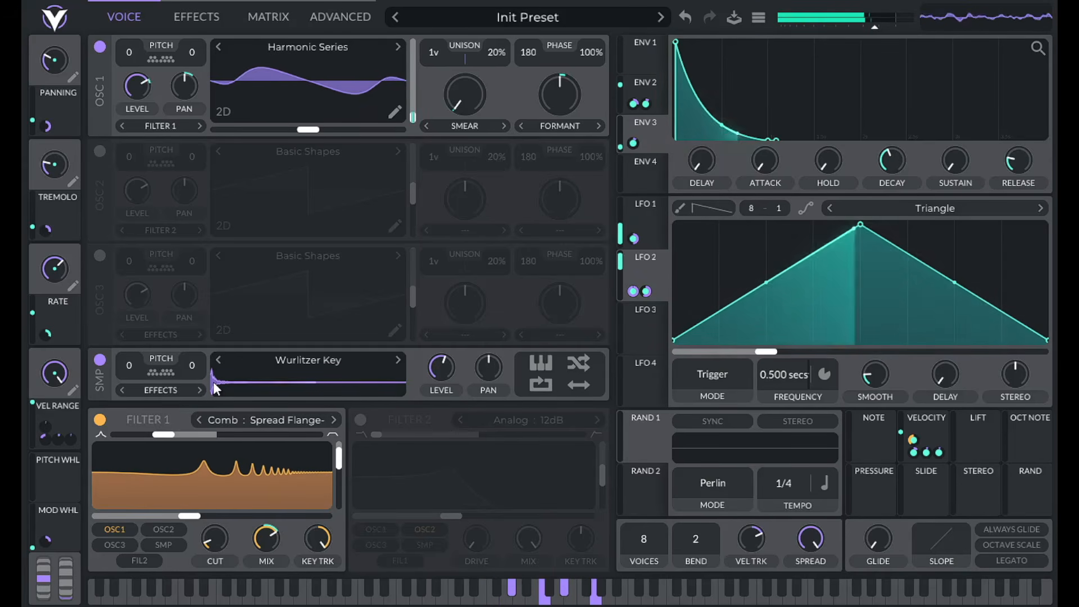
left_click_drag(441, 368, 437, 384)
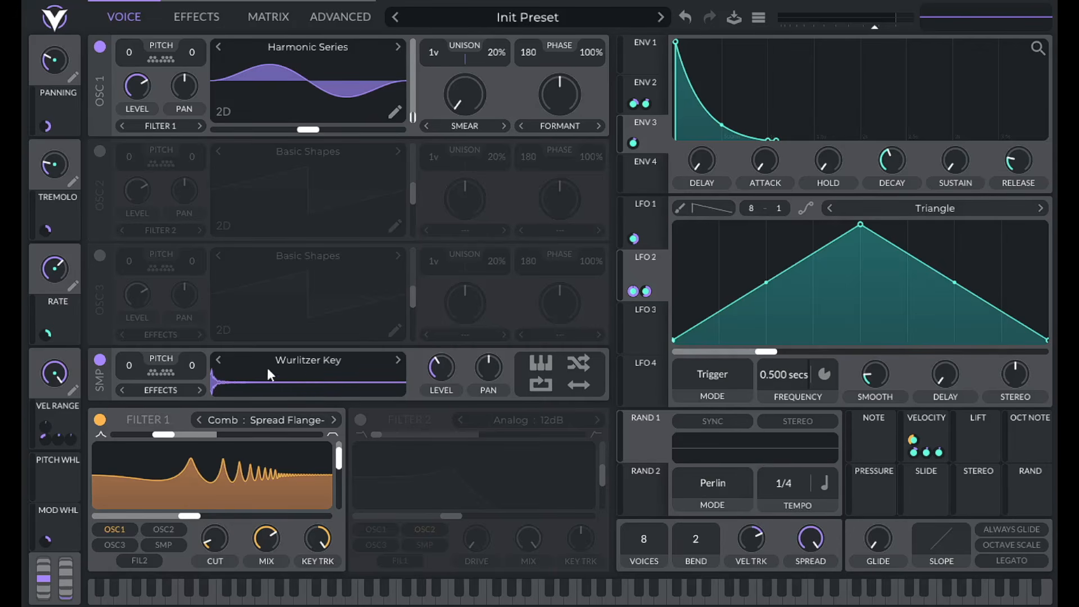
mouse_move(435, 375)
Remove the Formant distortion from oscillator 1 by setting its distortion type to none.
left_click(562, 128)
left_click(558, 142)
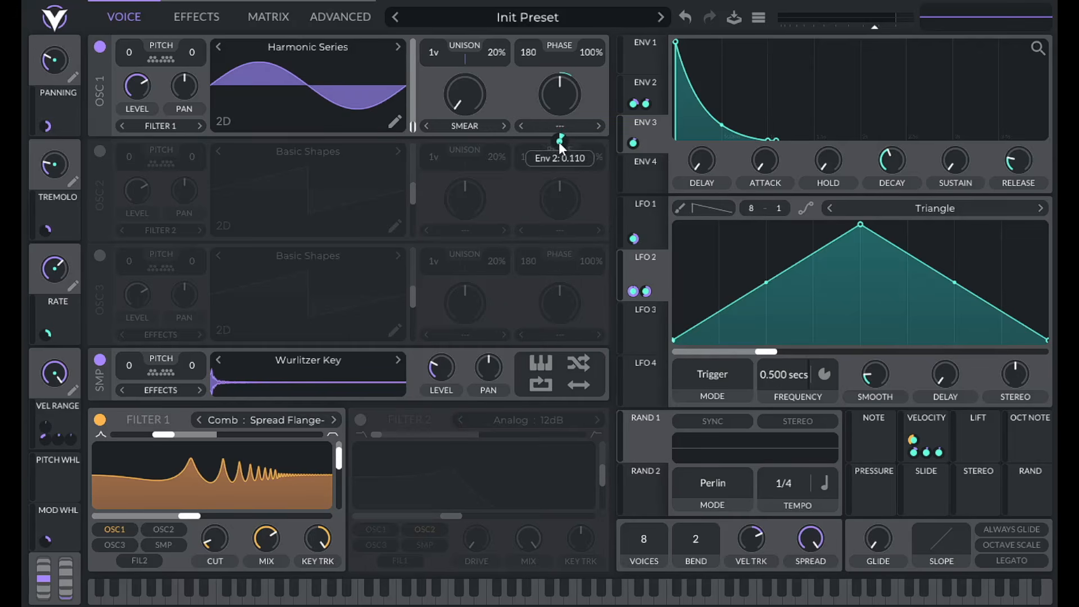
Set Filter 1's blend to minimum, reset its mix and key tracking, and change its type to Analog 24dB.
left_click(99, 419)
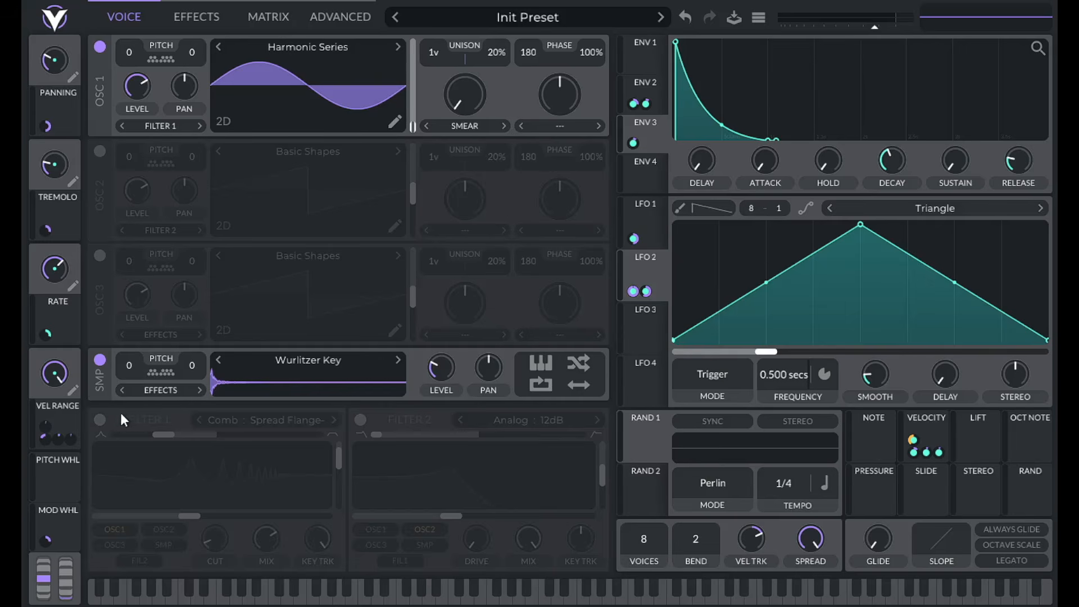
left_click(99, 419)
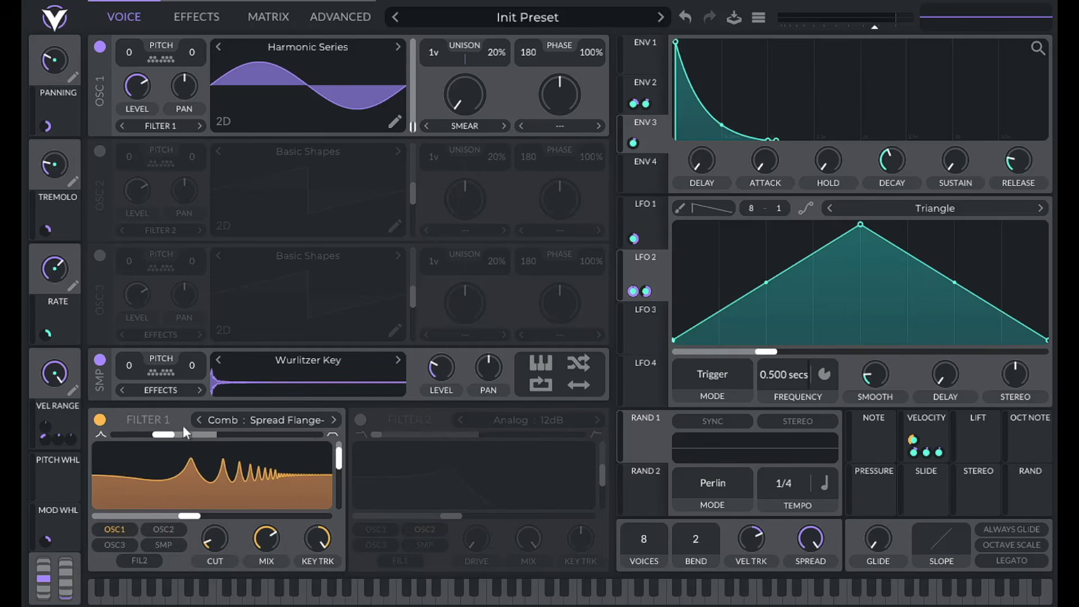
left_click_drag(163, 435, 115, 434)
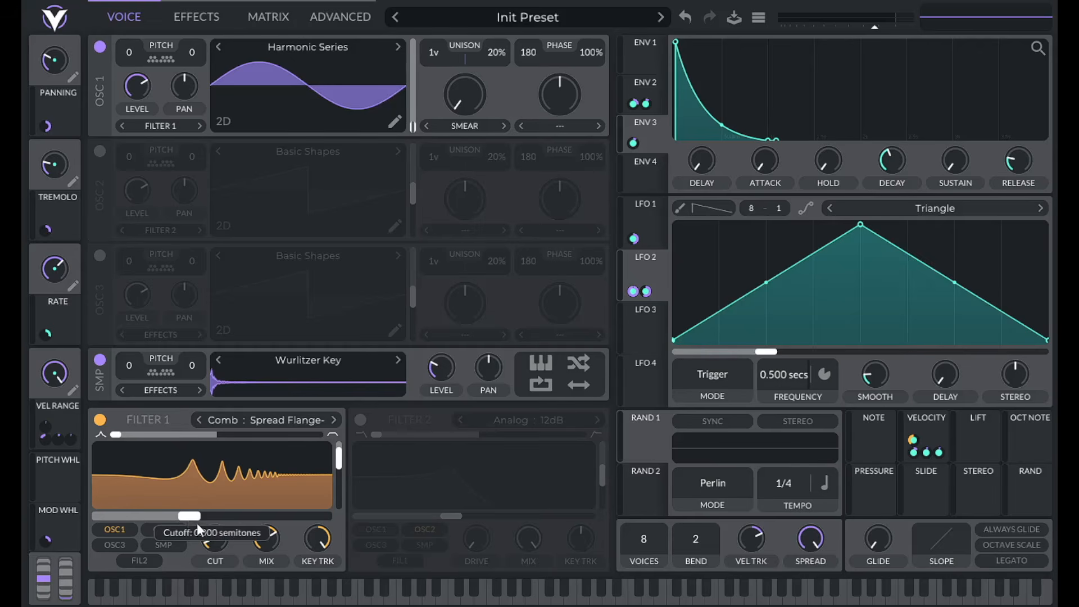
scroll(215, 534, "up", 5)
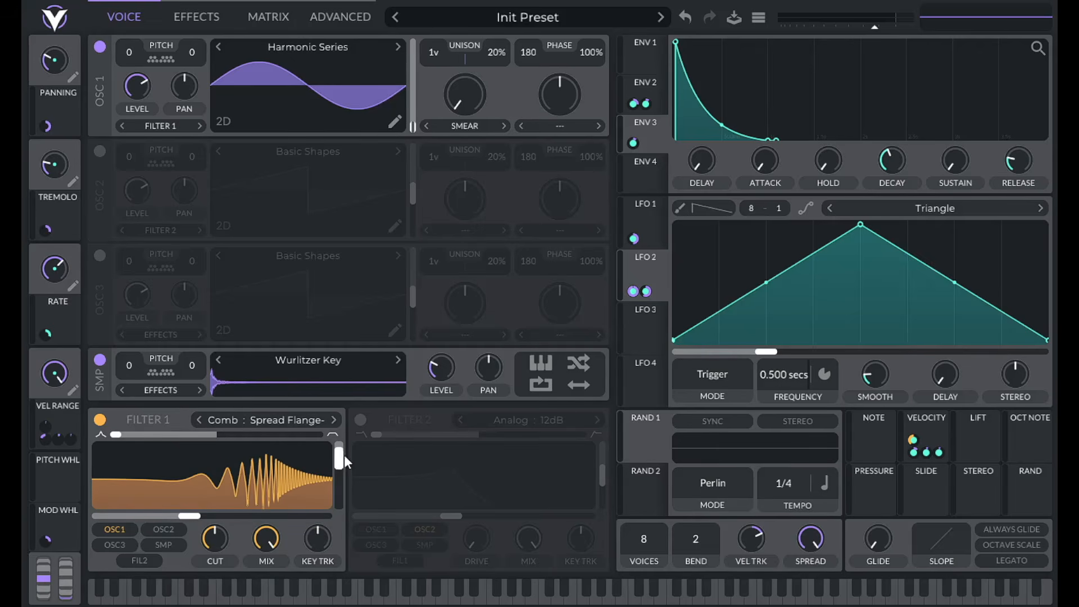
left_click(280, 423)
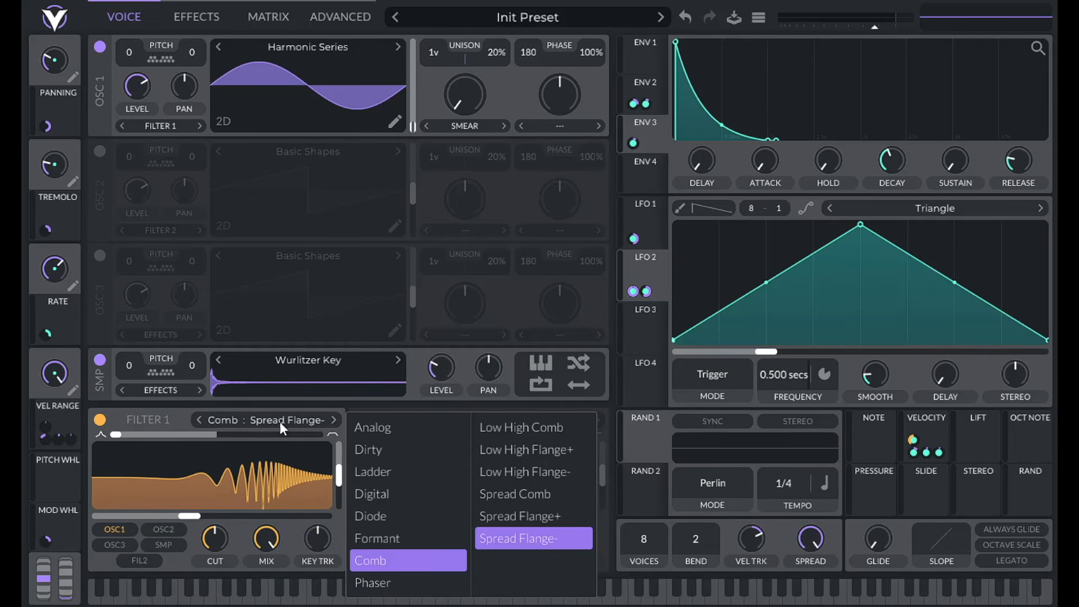
left_click(396, 419)
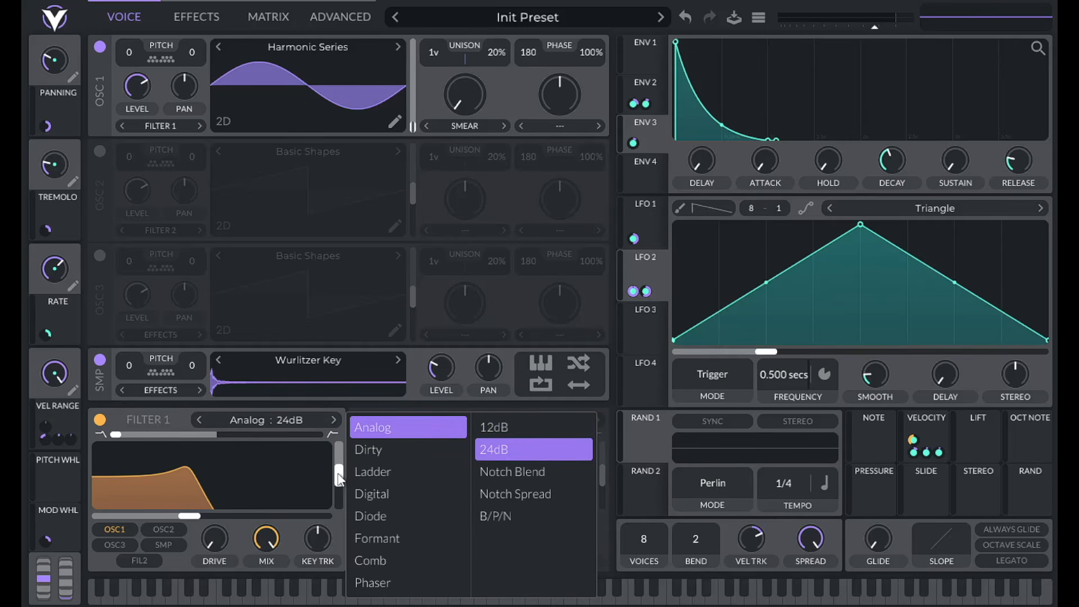
Lower Filter 1's resonance to minimum and raise its key tracking to maximum.
left_click_drag(339, 477, 339, 569)
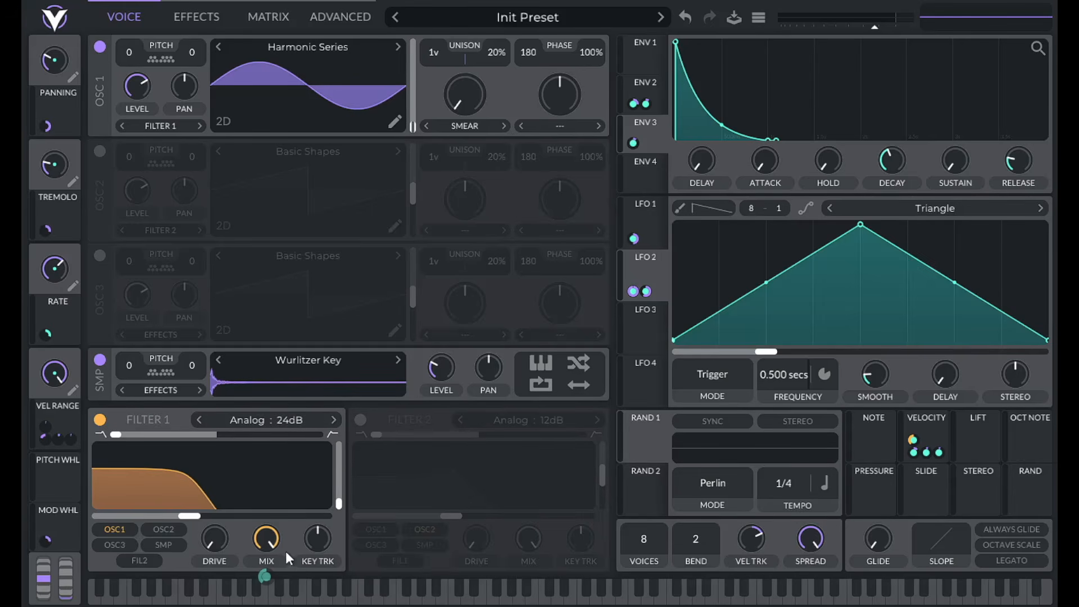
mouse_move(313, 542)
left_click_drag(312, 541, 343, 421)
Assign Velocity as a modulation source to Filter 1's cutoff.
left_click_drag(940, 429, 194, 514)
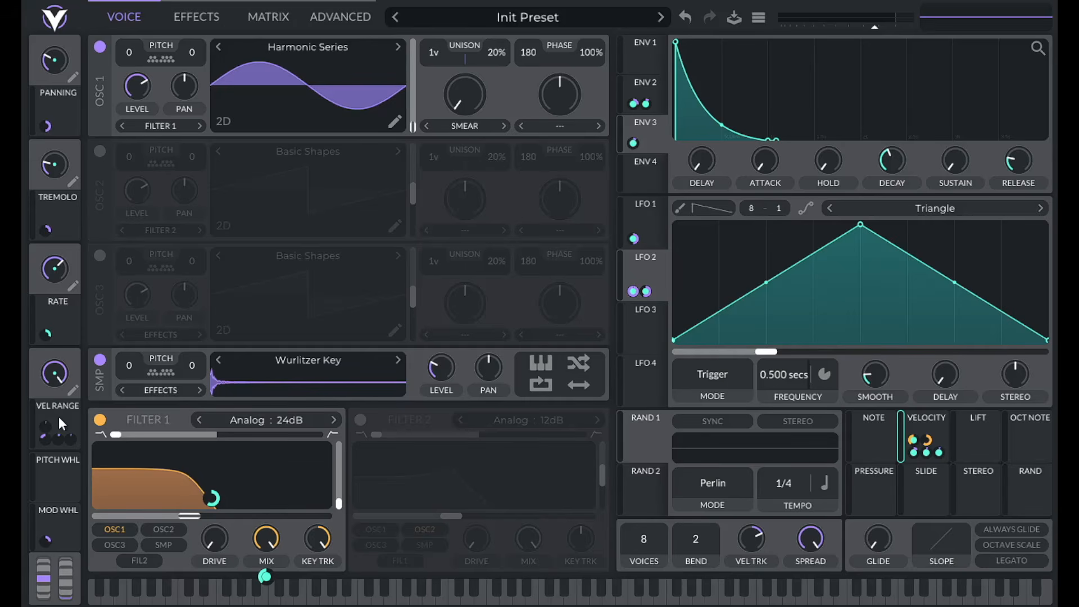
Assign the Vel Range macro to Velocity's cutoff modulation depth and remove the Velocity modulation from Filter 1's mix.
left_click_drag(62, 413, 930, 443)
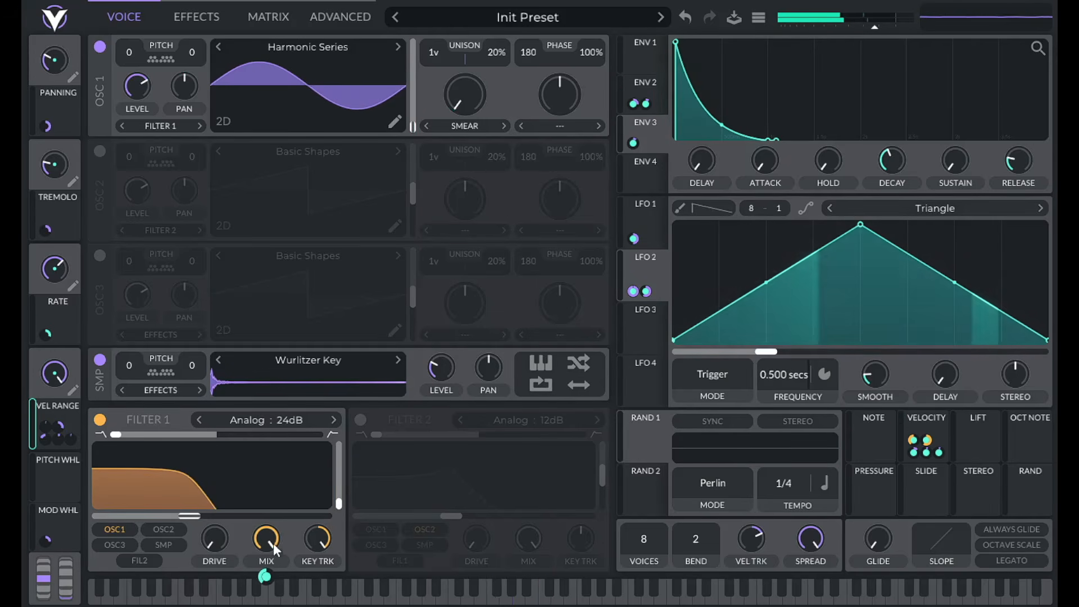
right_click(267, 575)
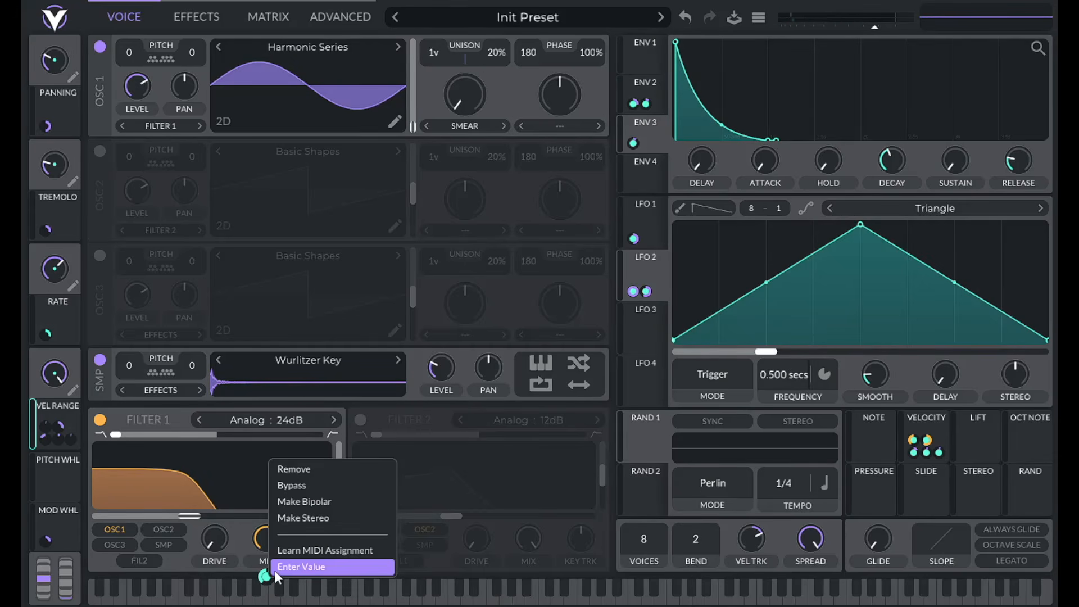
left_click(310, 465)
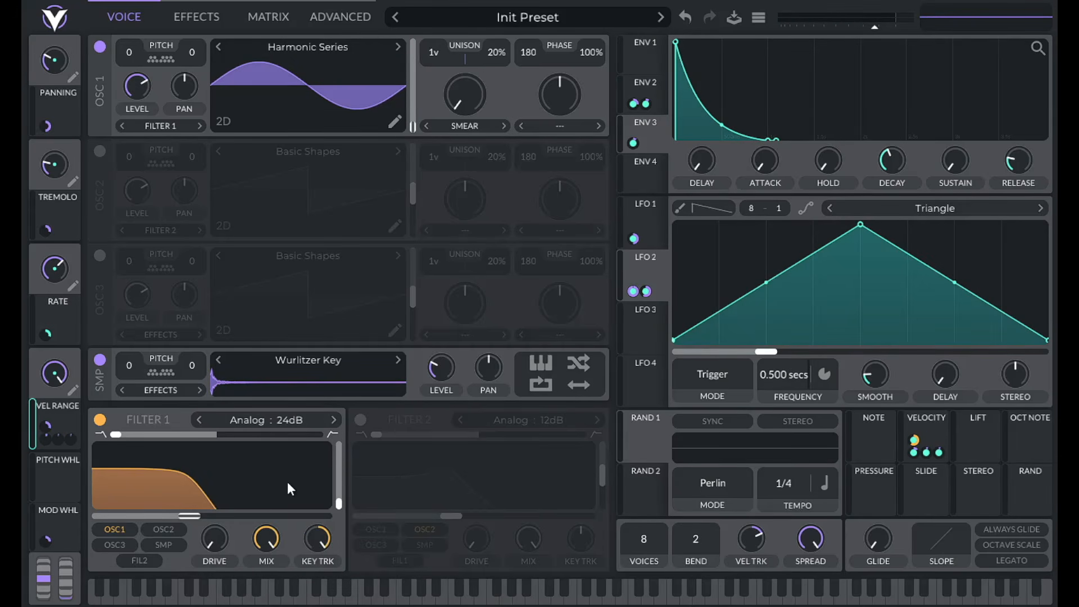
Lower the Vel Range macro and fine-tune Env 3's modulation depth on oscillator 1's Smear amount.
left_click_drag(45, 380, 42, 434)
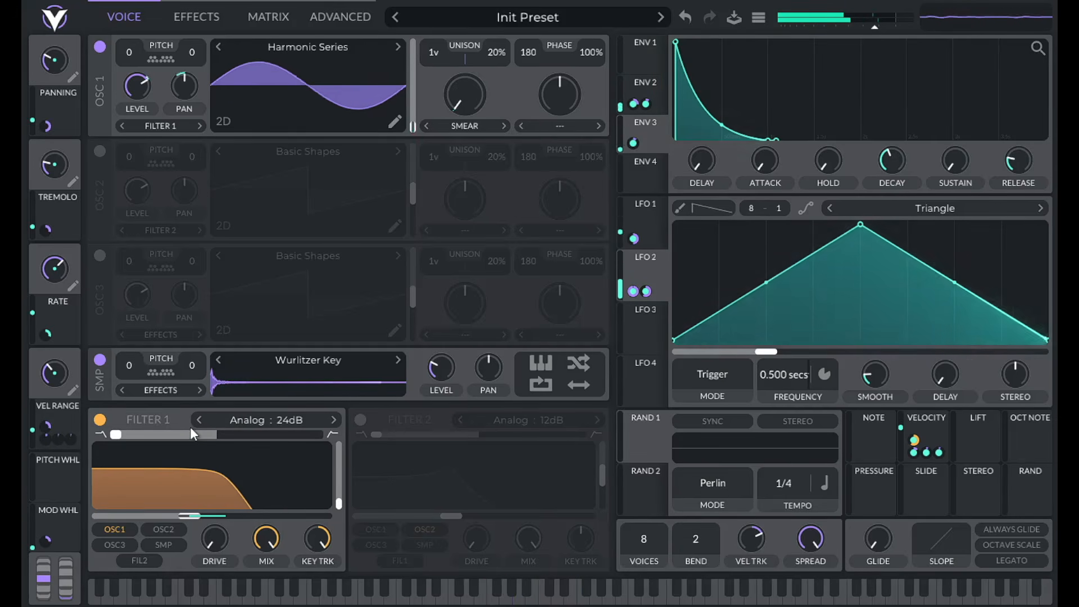
mouse_move(463, 140)
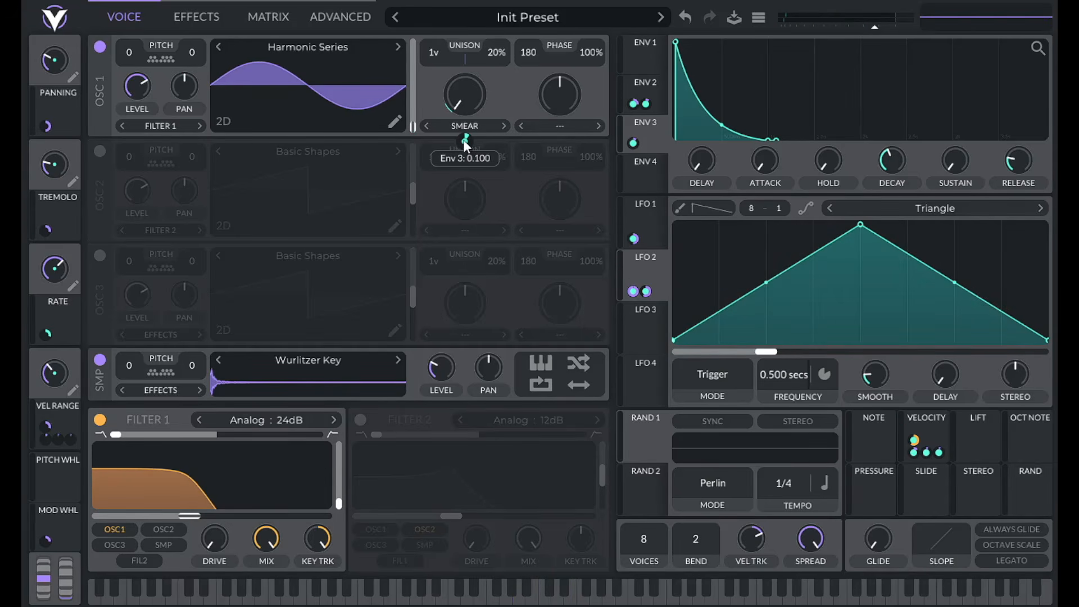
left_click_drag(464, 142, 463, 139)
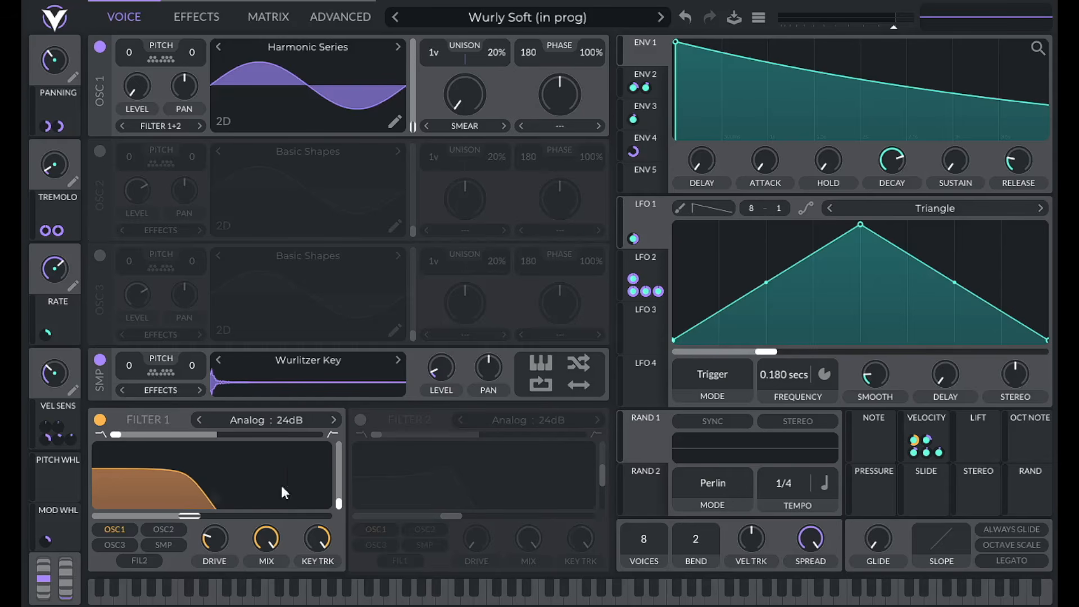
Enable Filter 2 and set its blend to 1.8 and its cutoff to 19.
left_click(361, 420)
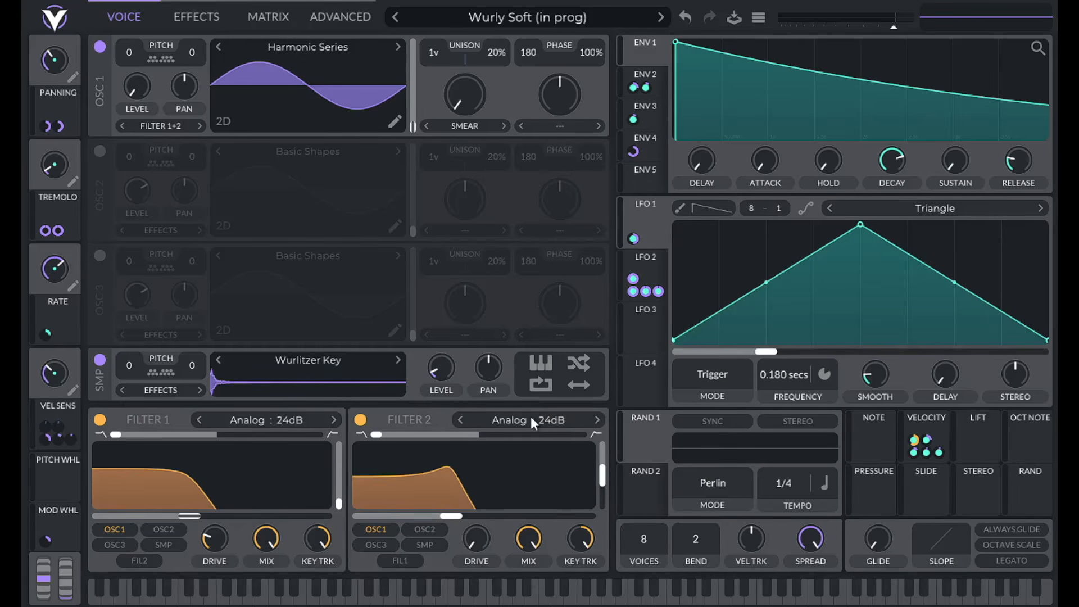
right_click(376, 435)
left_click(389, 458)
type("1.8")
key("Return")
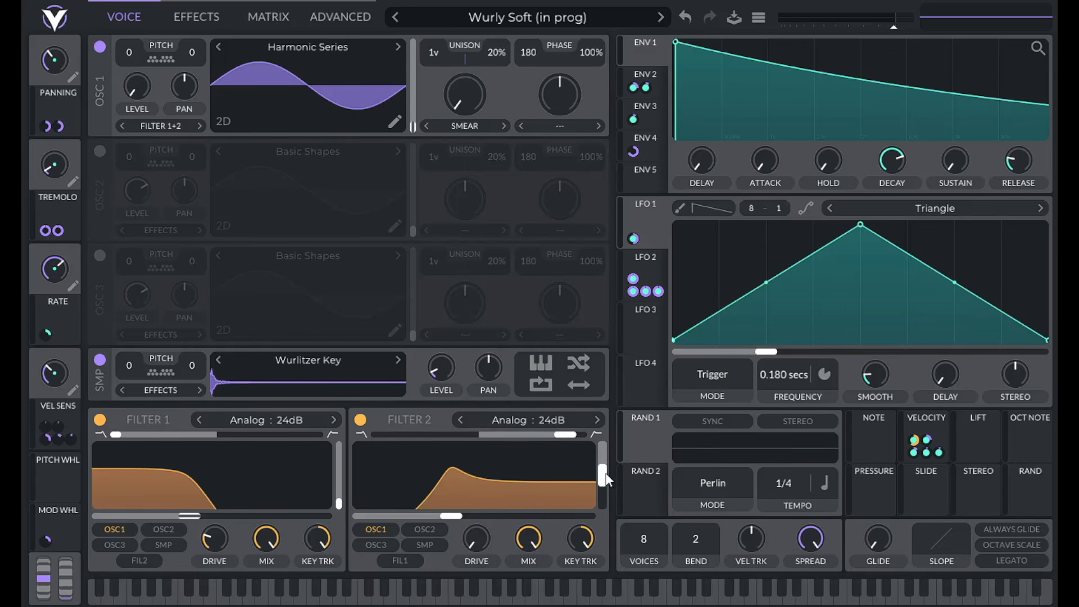
right_click(448, 517)
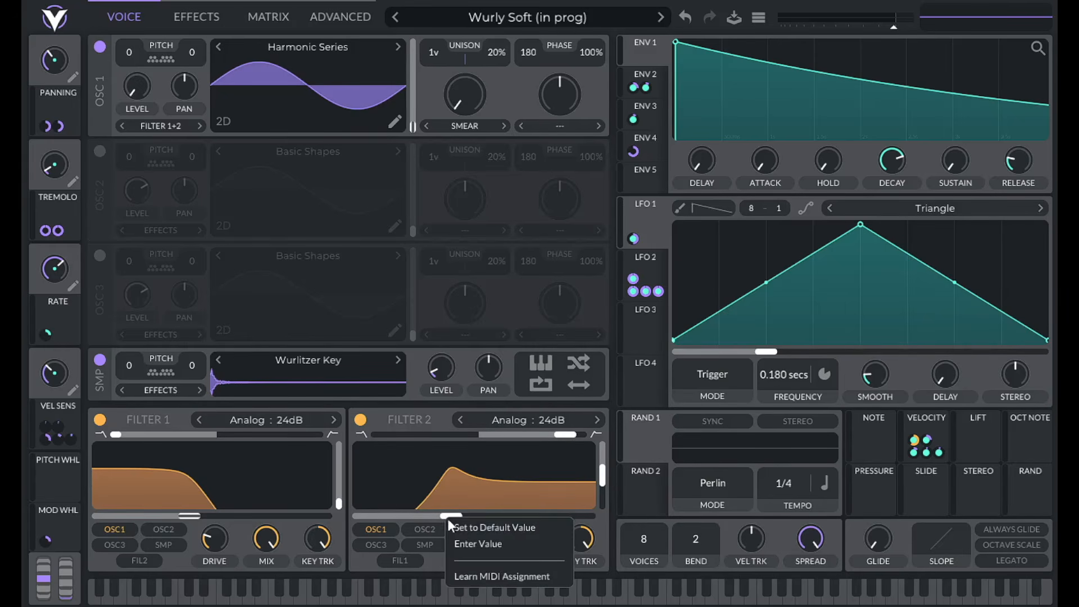
left_click(457, 543)
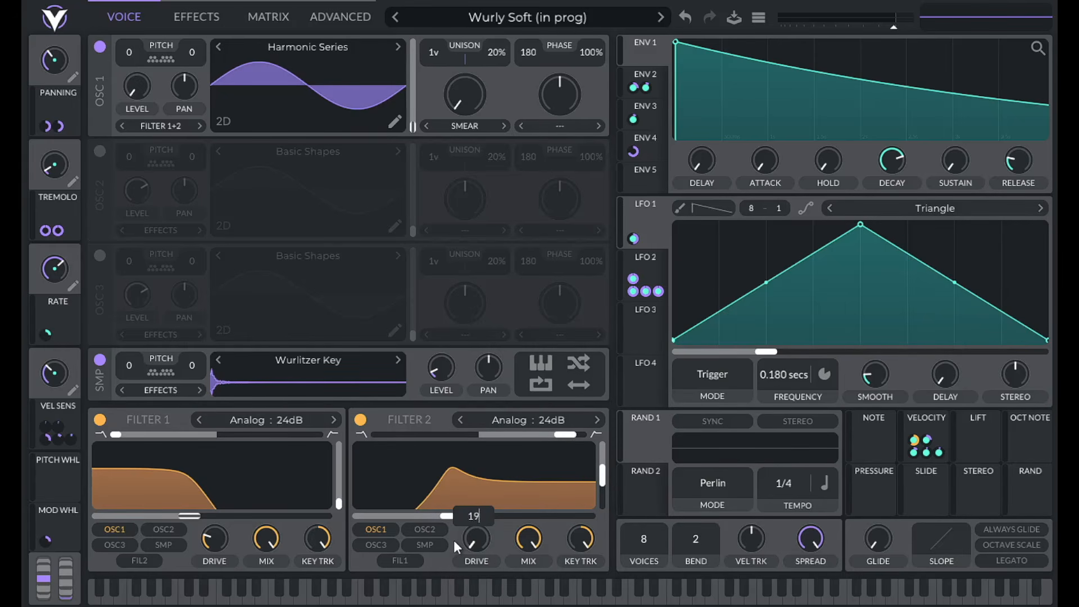
key("Return")
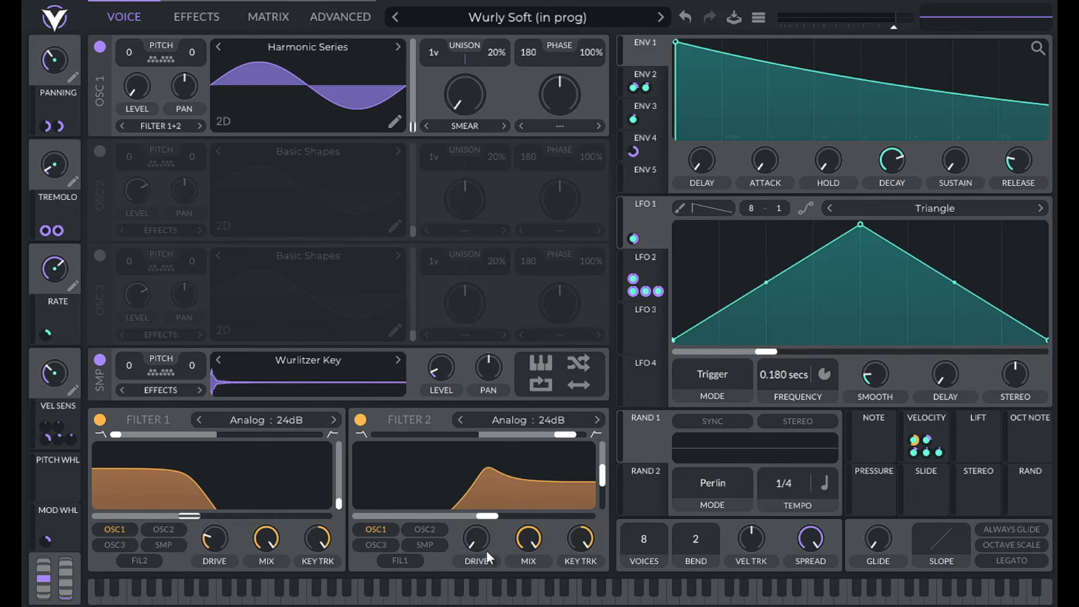
Feed Filter 2 from Filter 1 instead of oscillator 1 and set Filter 2's mix to 40.
left_click(382, 530)
left_click(405, 560)
right_click(529, 540)
left_click(549, 498)
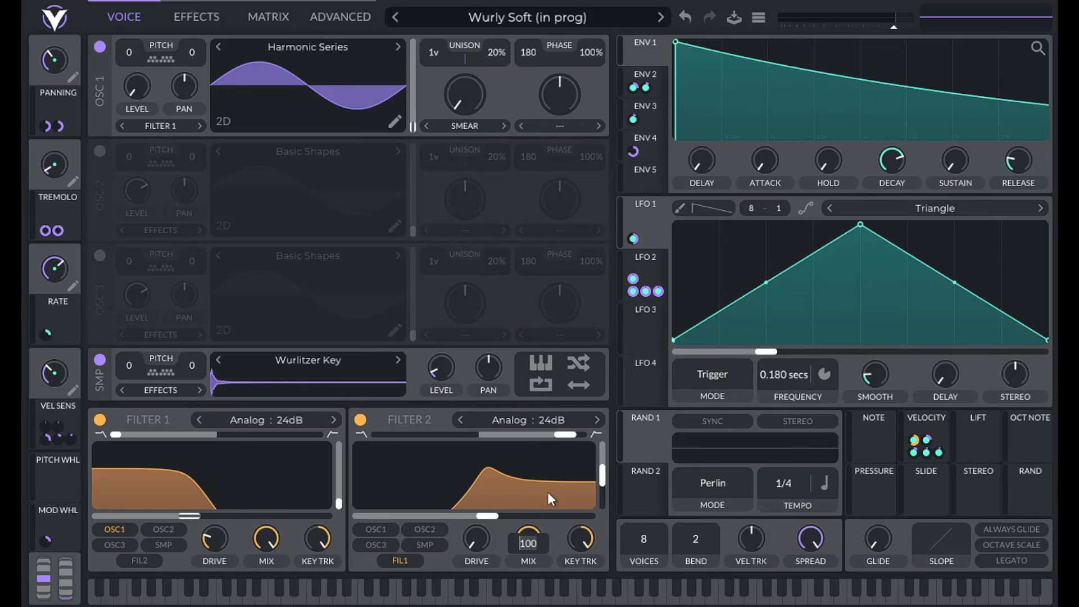
type("40")
key("Return")
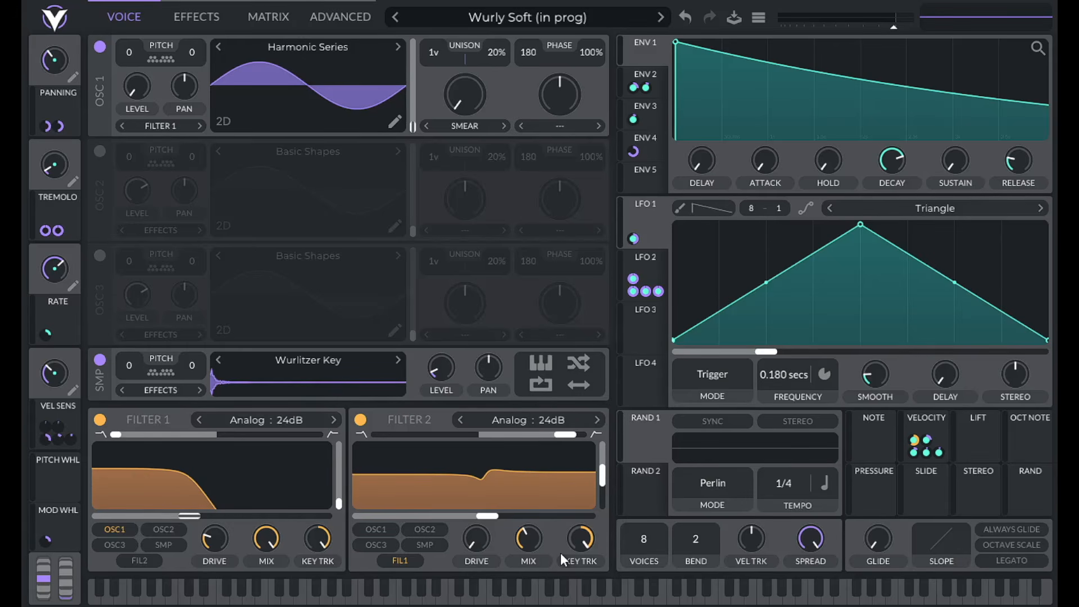
Enable oscillators 2 and 3 and set the phase randomization of all three oscillators to 0%.
left_click(99, 152)
left_click(99, 255)
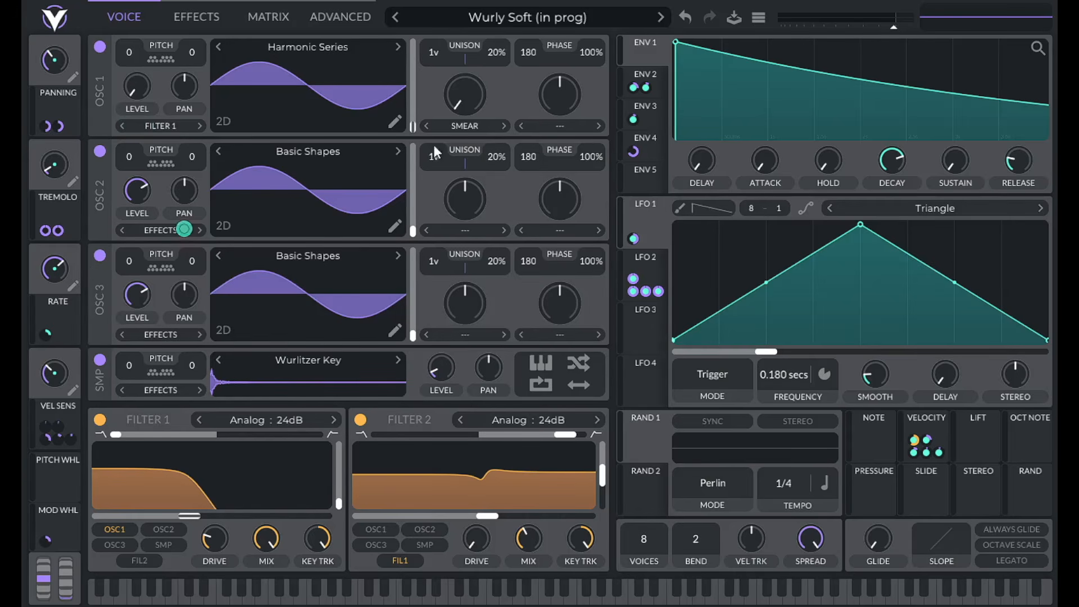
left_click_drag(586, 51, 595, 264)
left_click_drag(586, 147, 591, 386)
Lower oscillator 3's level to 0 and load the Factory Harmonic Series wavetable into it.
left_click_drag(131, 293, 120, 392)
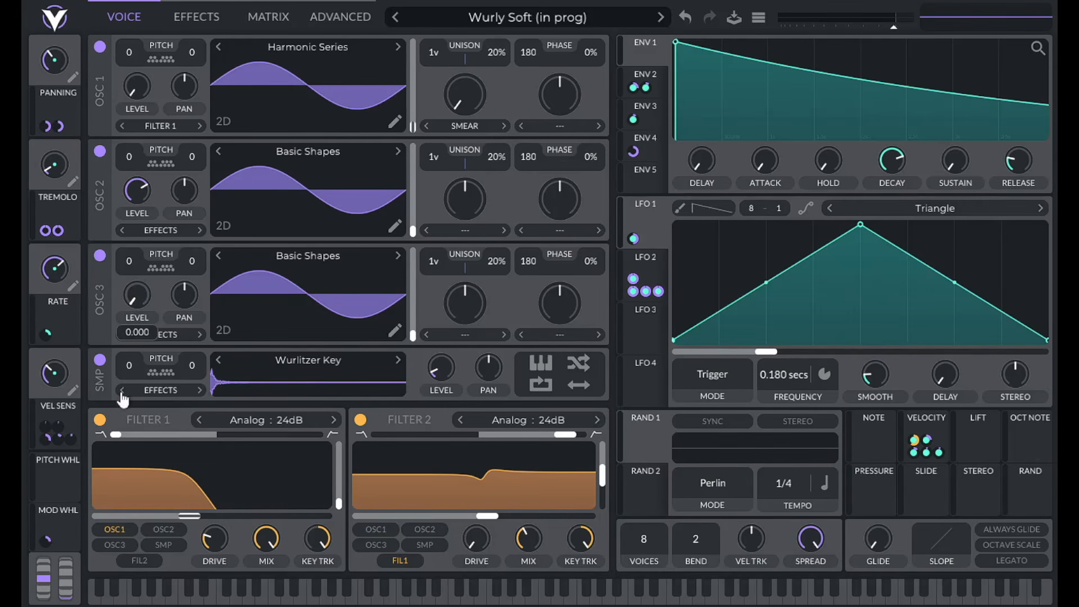
left_click(313, 260)
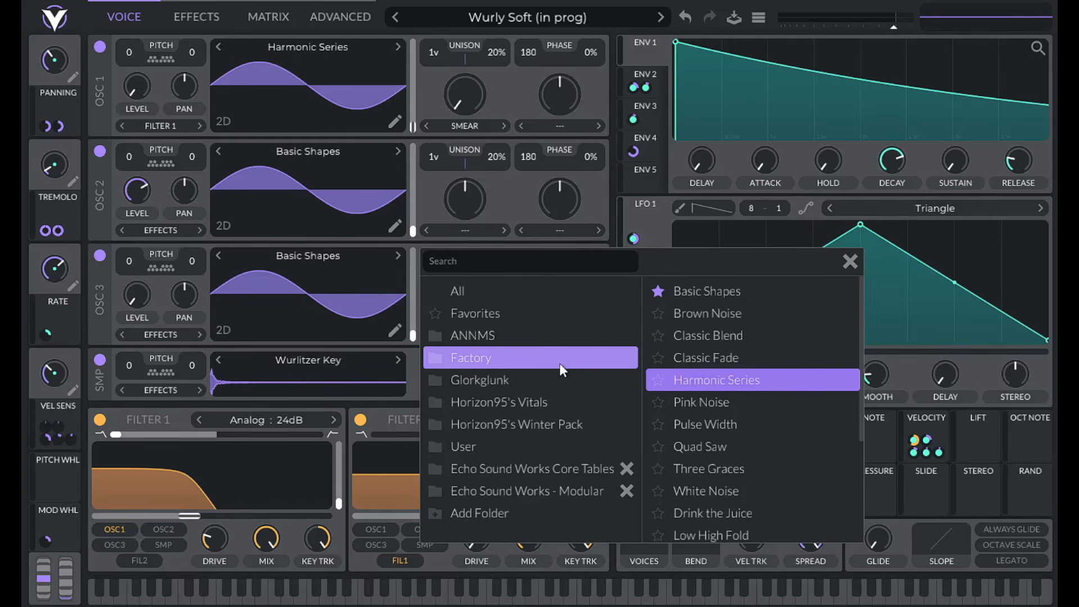
left_click(715, 380)
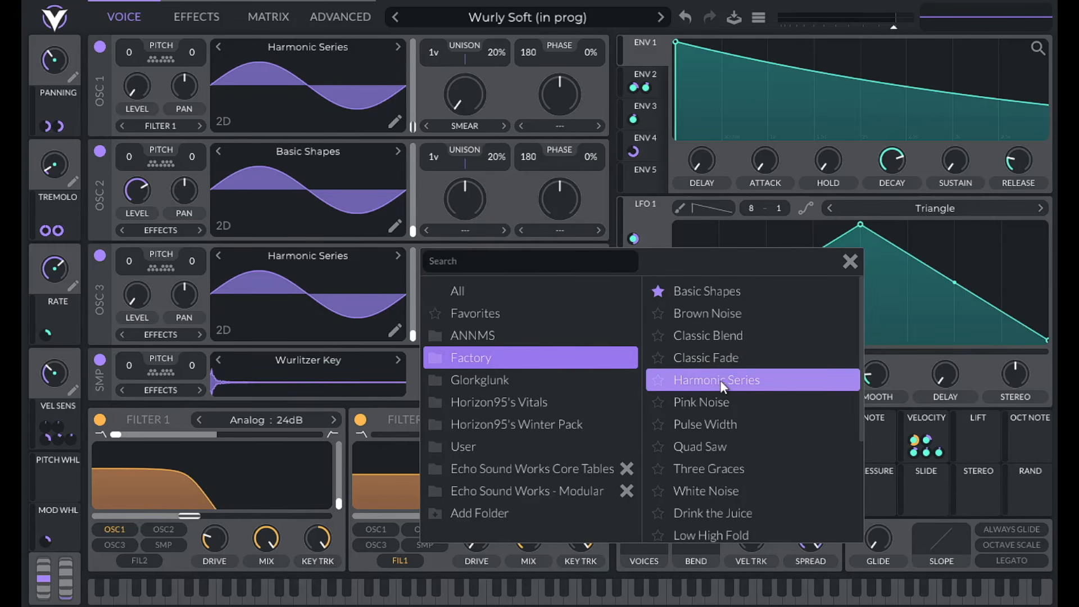
left_click(850, 261)
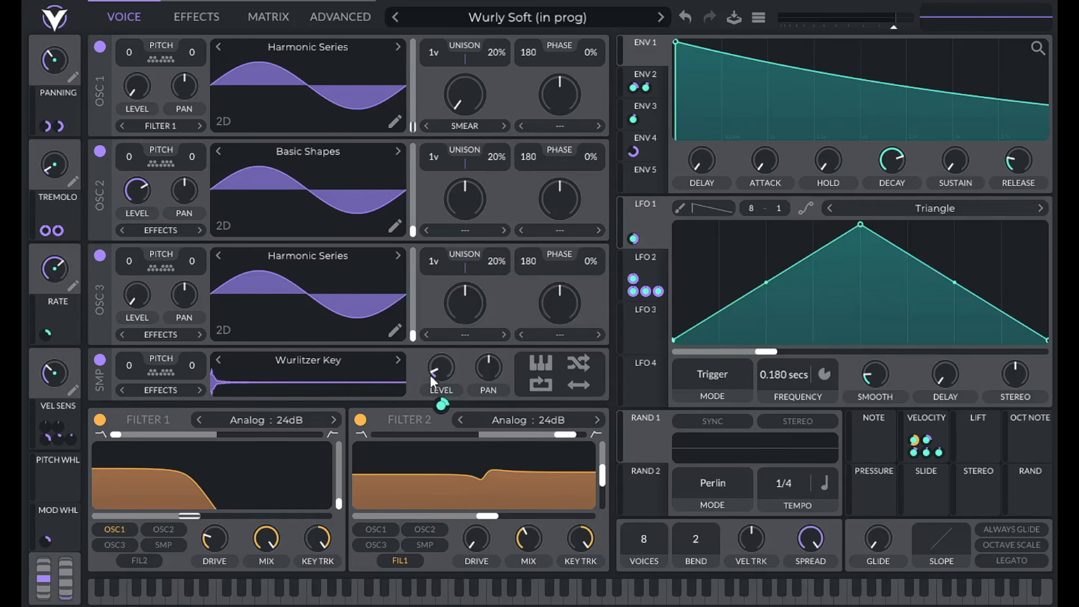
Set oscillator 3's wavetable position to 216.
right_click(415, 335)
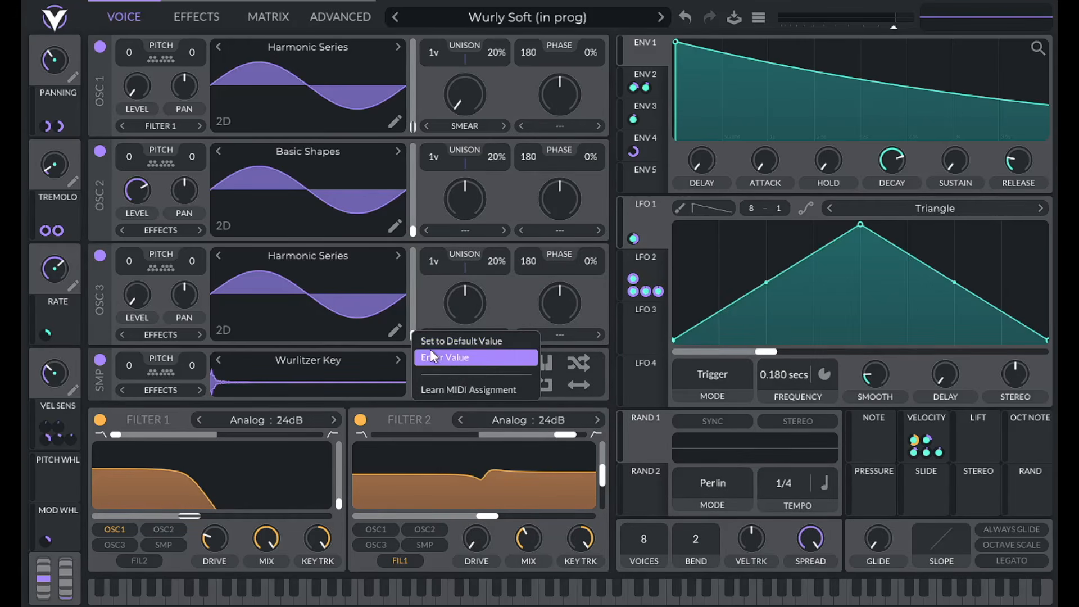
left_click(430, 352)
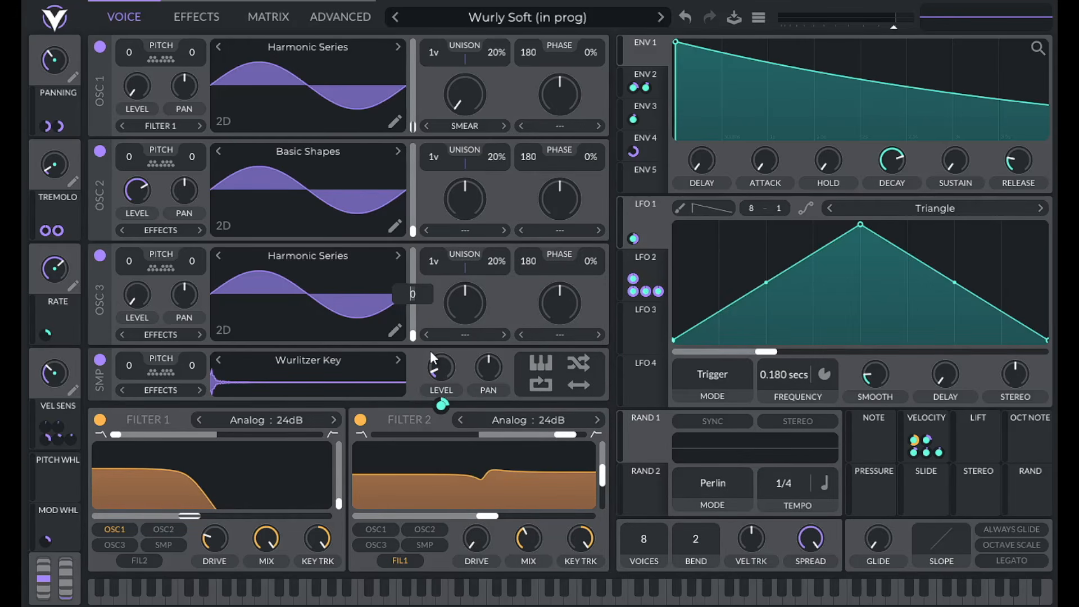
type("216")
key("Return")
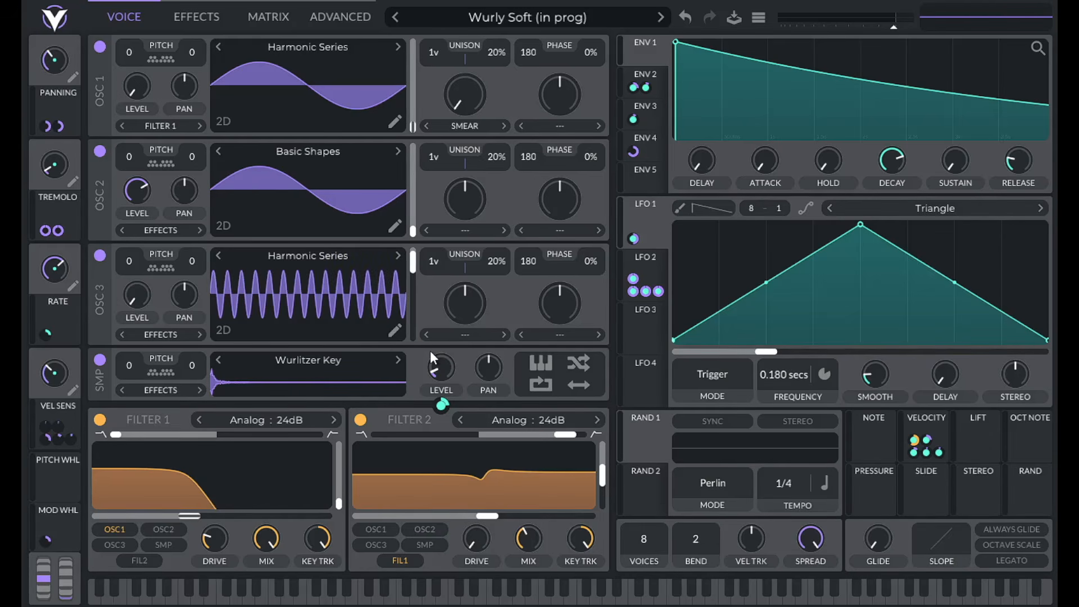
Set oscillator 2's distortion type to FM <- Osc 3 and lower its amount to 0%.
left_click(553, 231)
left_click(580, 410)
left_click_drag(562, 201, 541, 320)
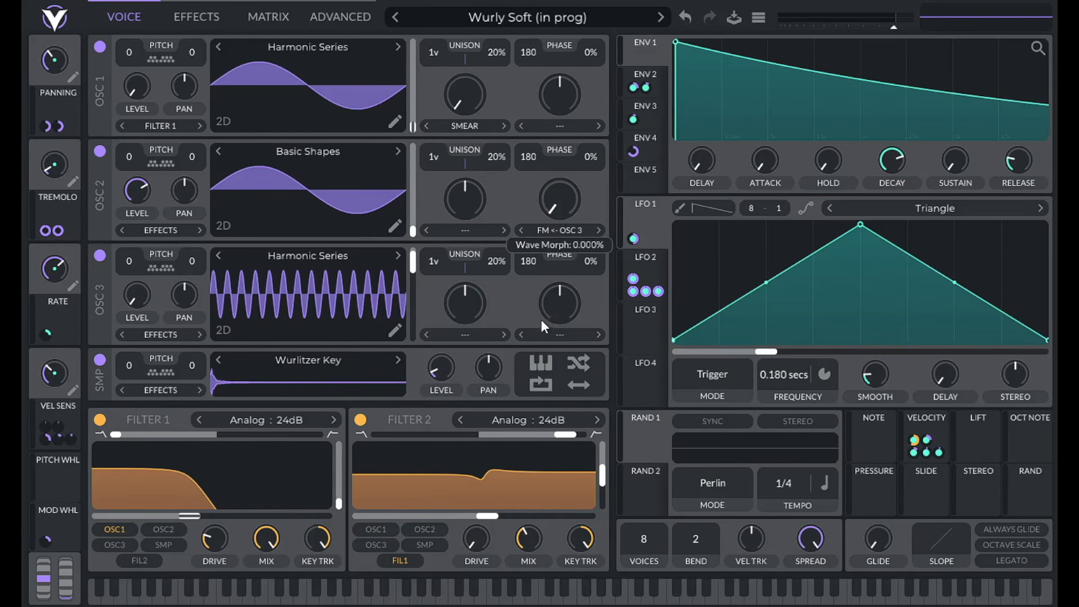
Assign Env 3 to oscillator 2's FM amount, adjust the modulation depth, and lower oscillator 2's level.
left_click(648, 112)
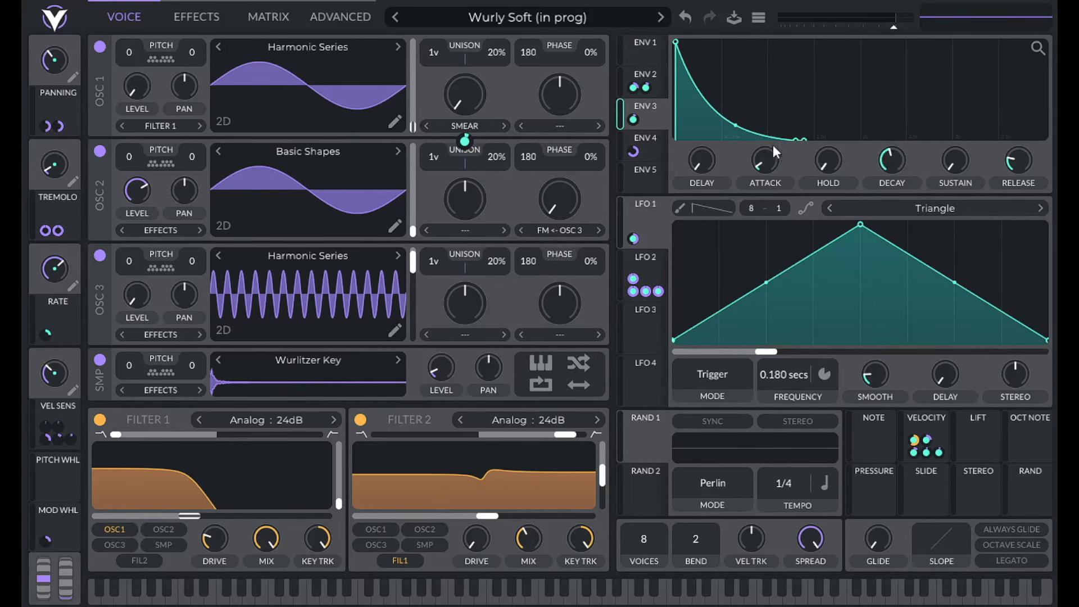
left_click_drag(634, 119, 556, 212)
left_click_drag(563, 254, 563, 281)
left_click_drag(149, 186, 127, 228)
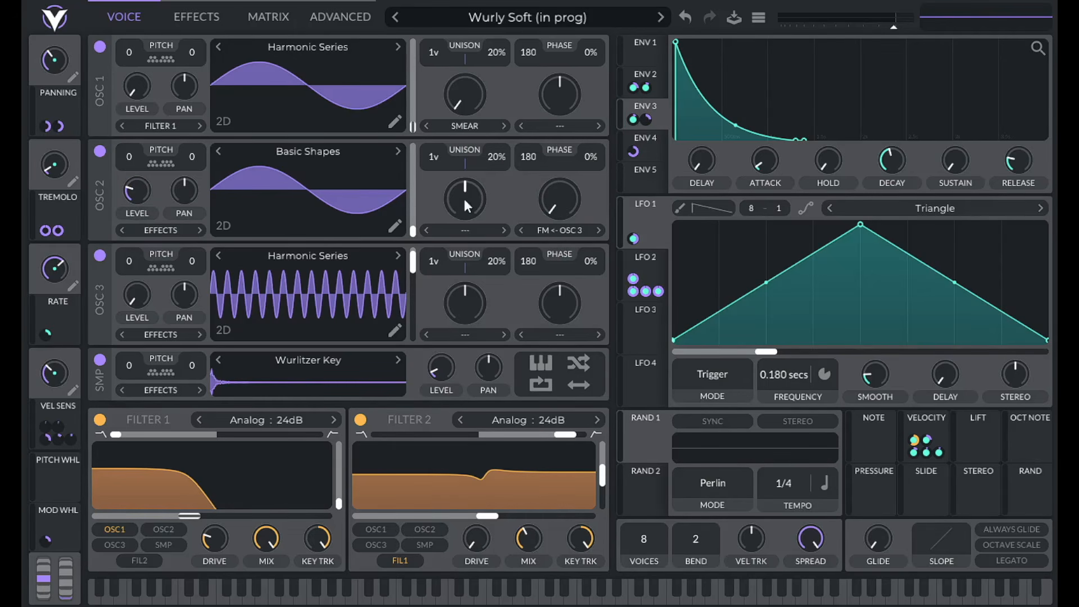
mouse_move(554, 245)
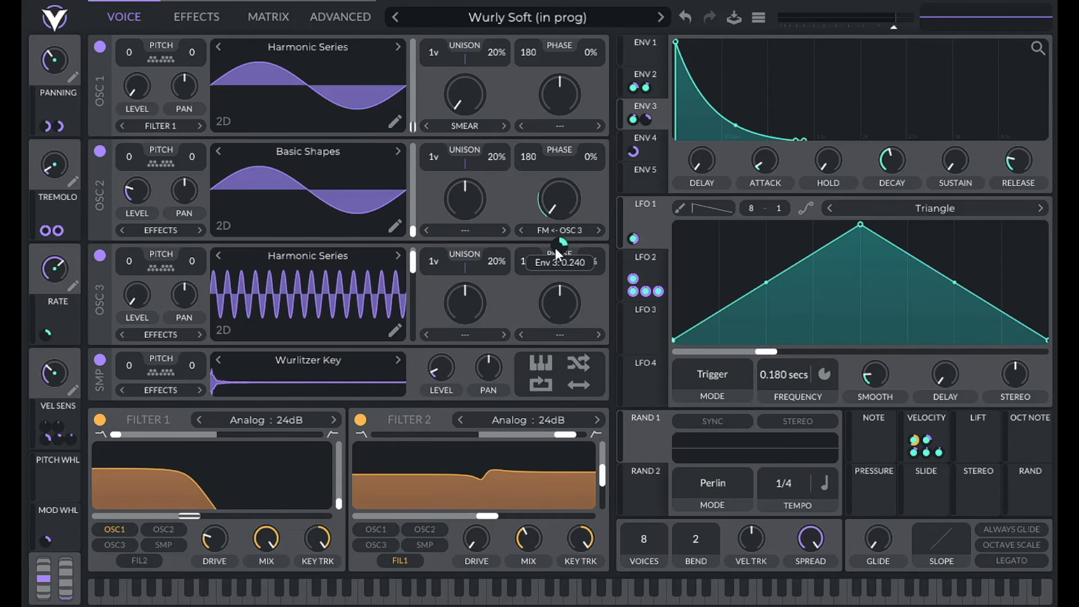
left_click_drag(554, 245, 554, 254)
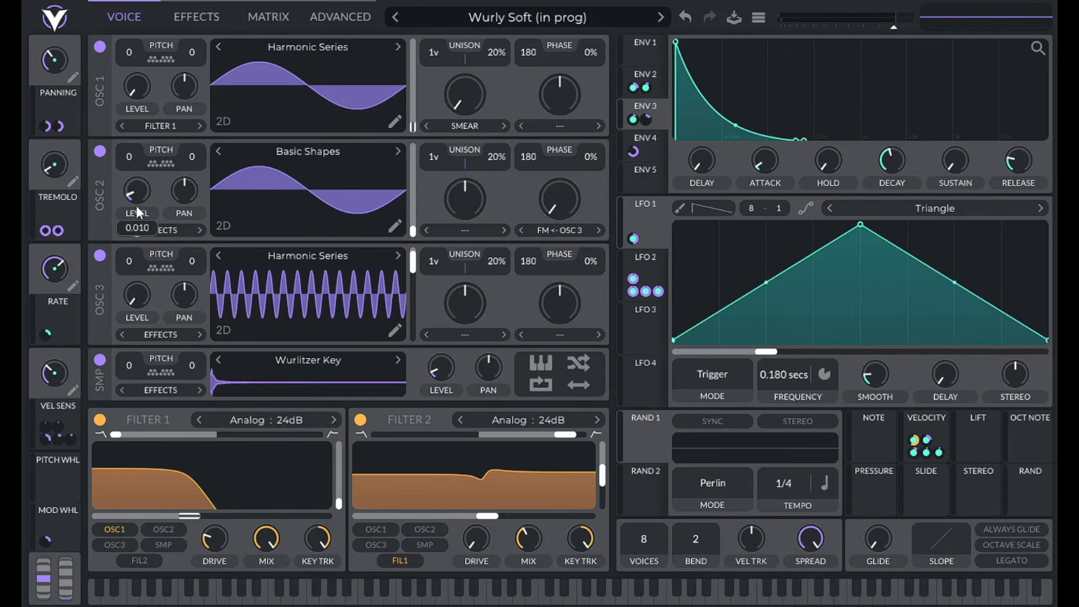
Lower oscillator 2's level to minimum and assign Velocity to modulate it, reducing the modulation depth.
left_click_drag(136, 204, 689, 332)
left_click_drag(915, 442, 145, 189)
left_click_drag(137, 229, 137, 251)
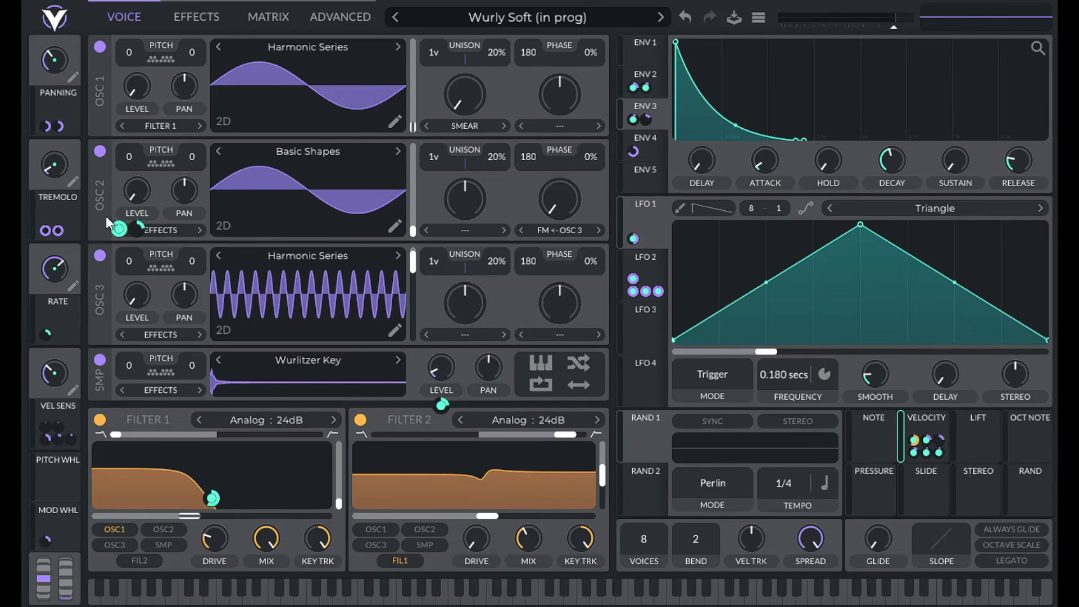
left_click_drag(106, 216, 185, 125)
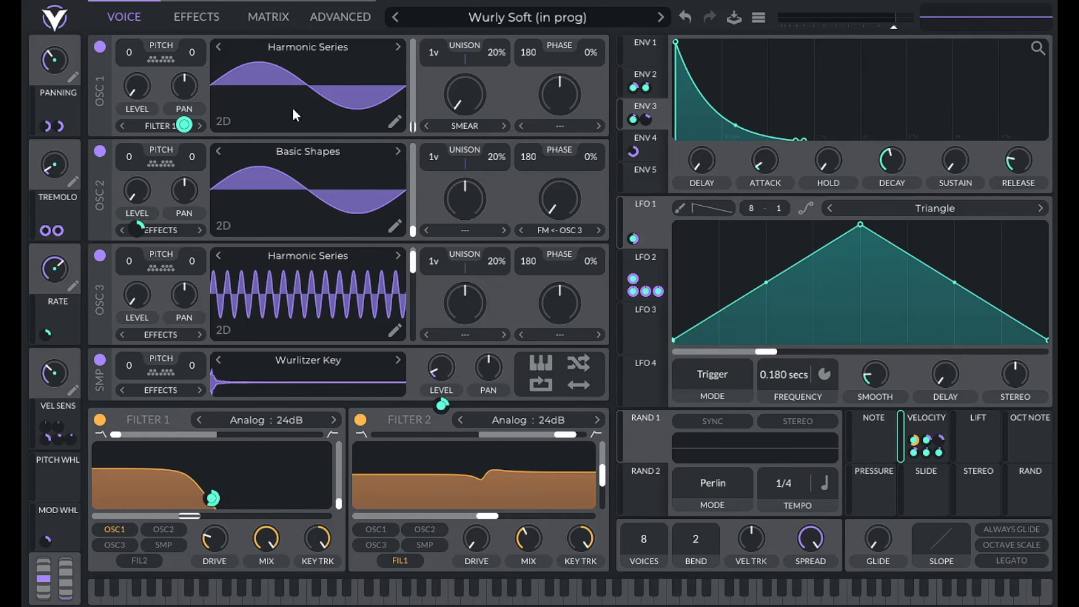